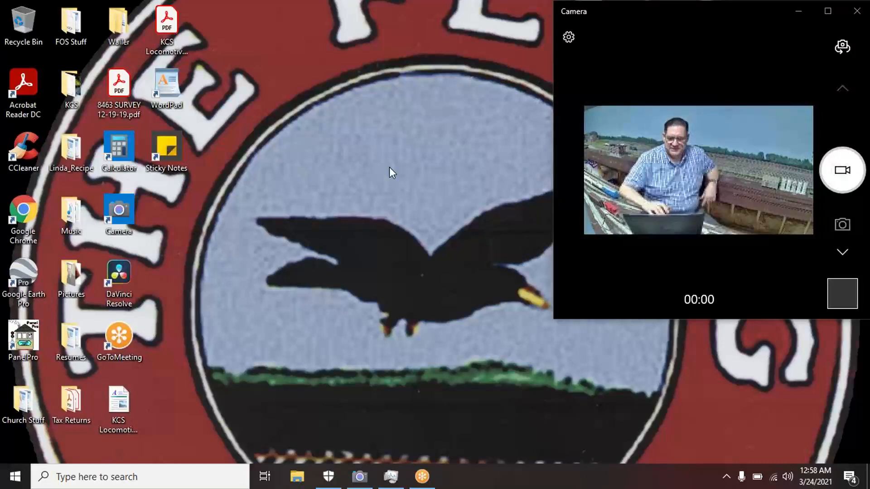
# - Launch JMRI PanelPro 4.22 from its desktop icon
pyautogui.doubleClick(27, 343)
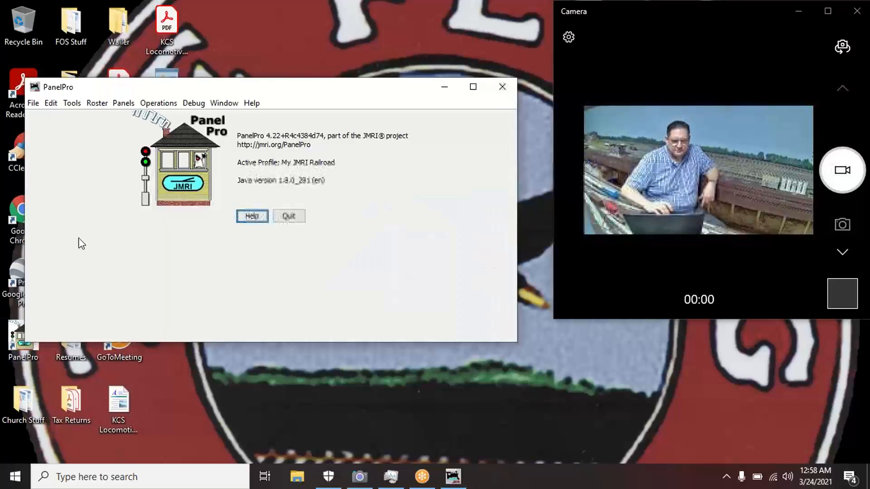
# - Open the empty Cars roster from the Operations menu, move it lower, and start adding a car
pyautogui.click(158, 104)
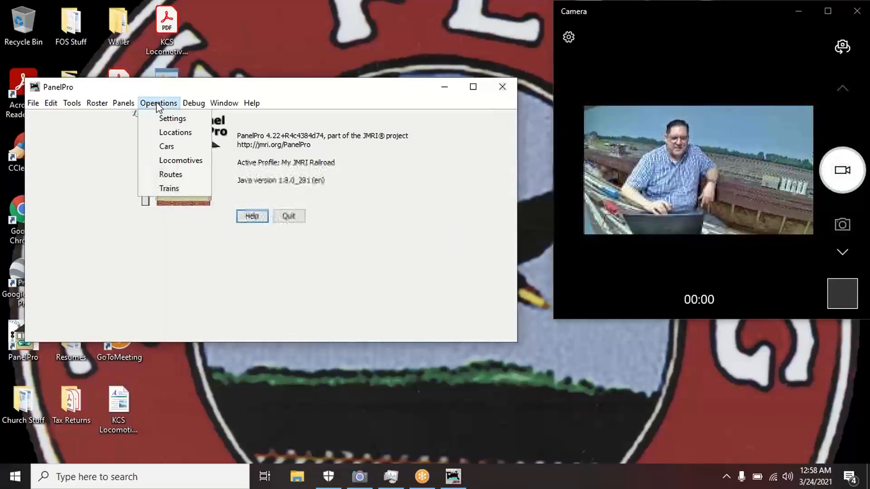
pyautogui.click(168, 149)
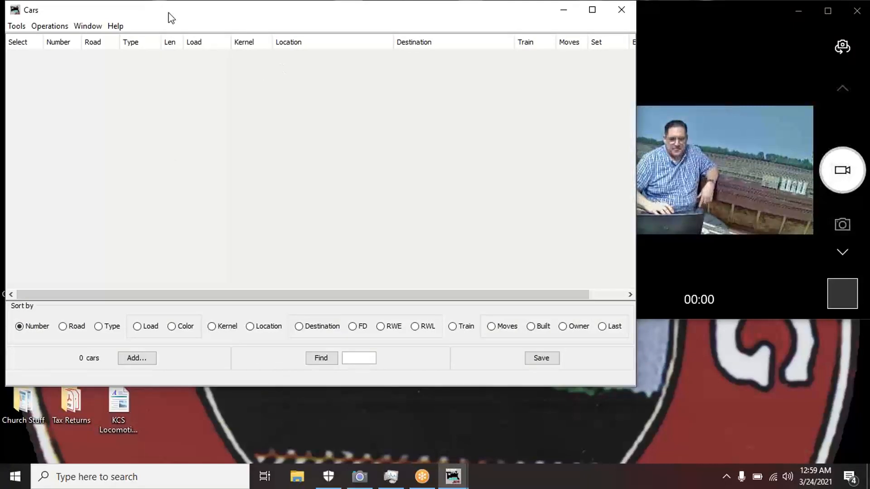
pyautogui.moveTo(169, 17); pyautogui.dragTo(255, 78)
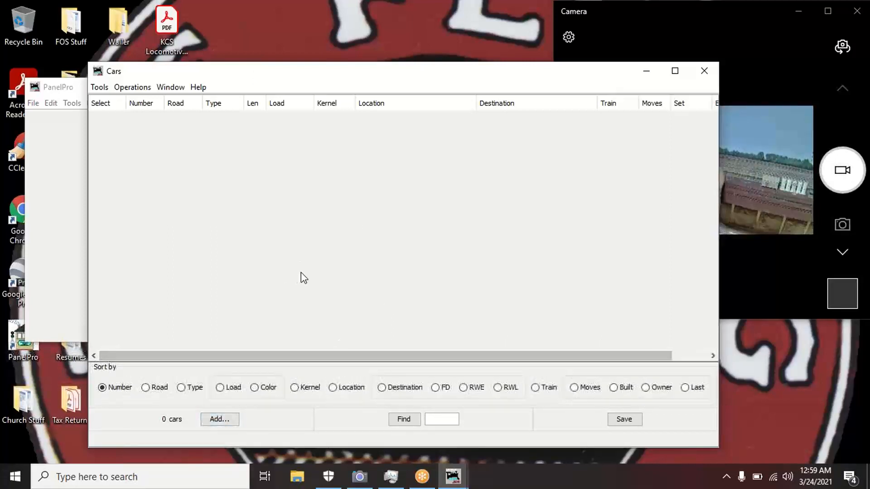
pyautogui.click(220, 419)
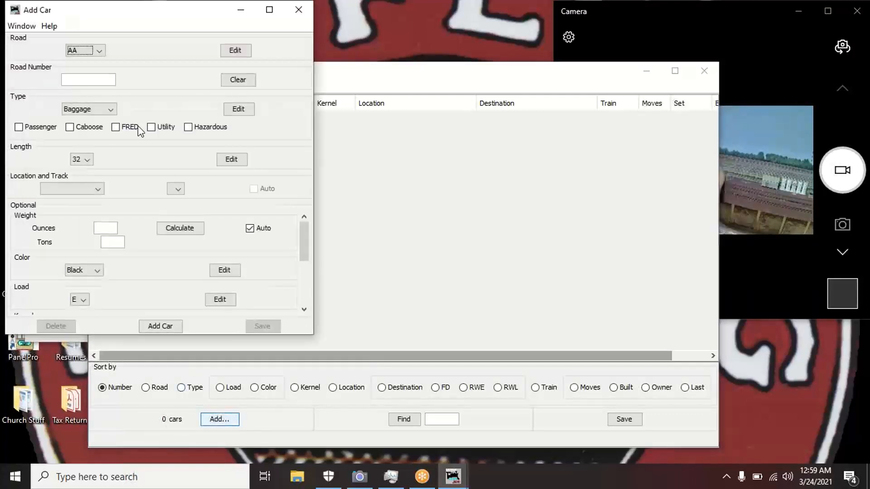
# - Arrange the Add Car form in front of the Cars roster and show the road names
pyautogui.moveTo(136, 7); pyautogui.dragTo(329, 69)
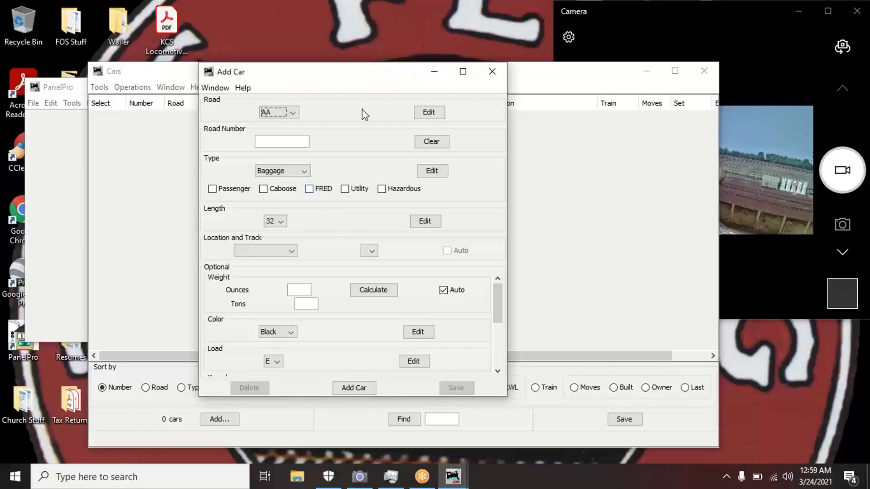
pyautogui.moveTo(544, 74); pyautogui.dragTo(366, 244)
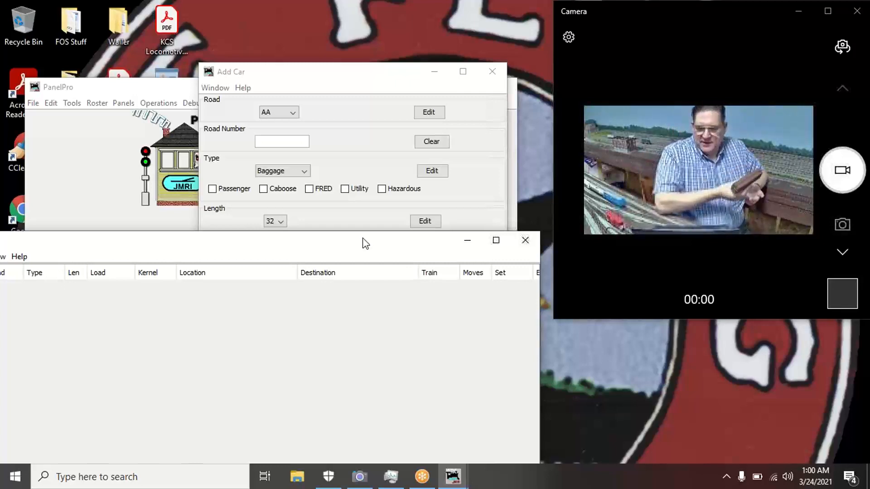
pyautogui.click(340, 86)
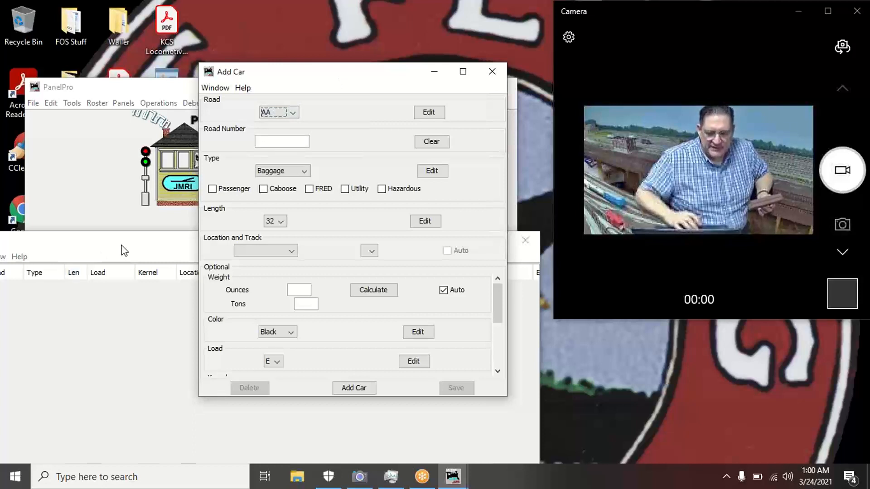
pyautogui.click(292, 113)
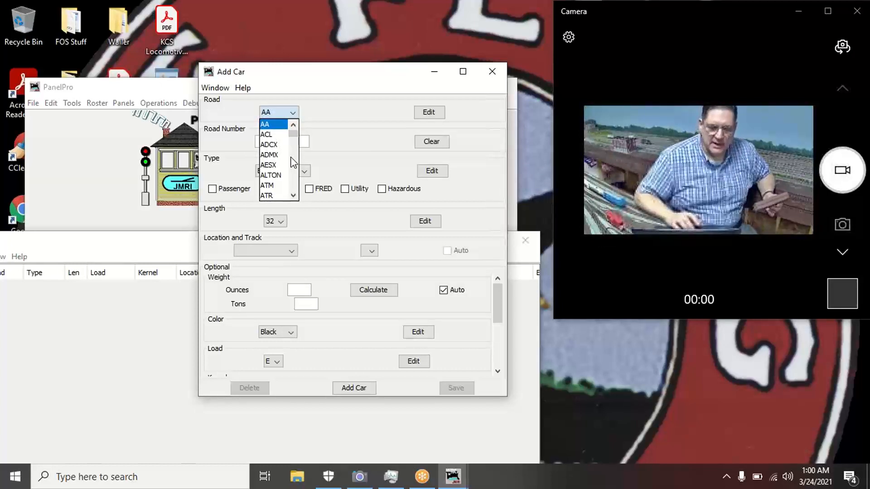
# - Enter road KCS and road number 1710, and choose Boxcar as the car type
pyautogui.scroll(-10, 294, 163)
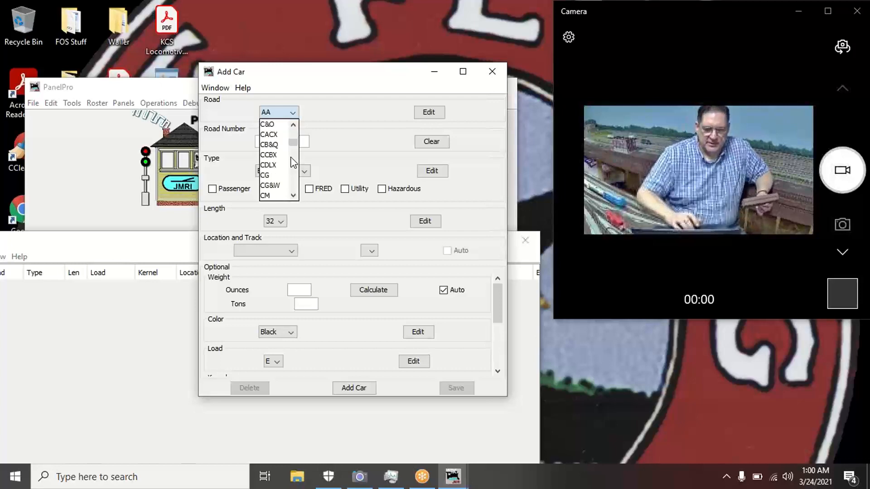
pyautogui.click(268, 157)
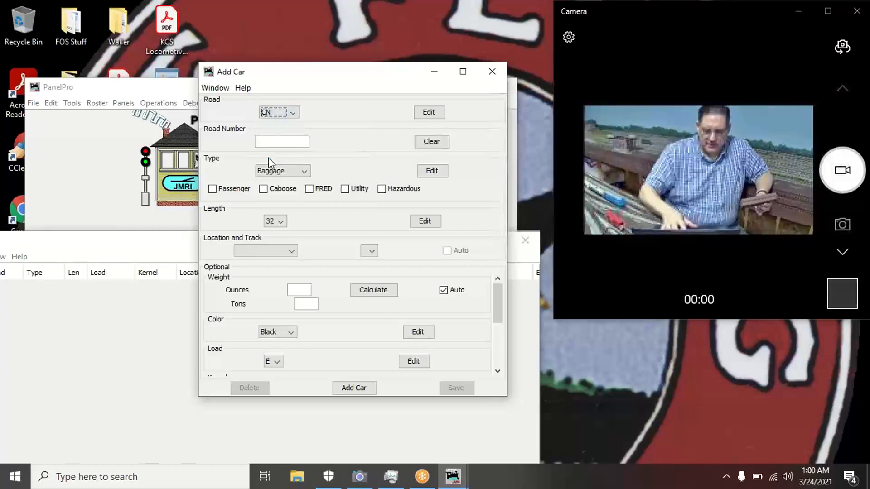
pyautogui.press('k')
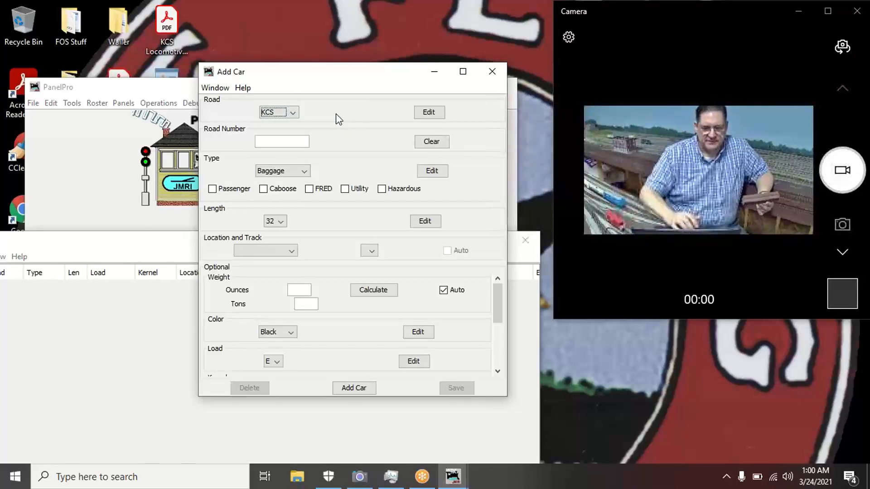
pyautogui.click(295, 140)
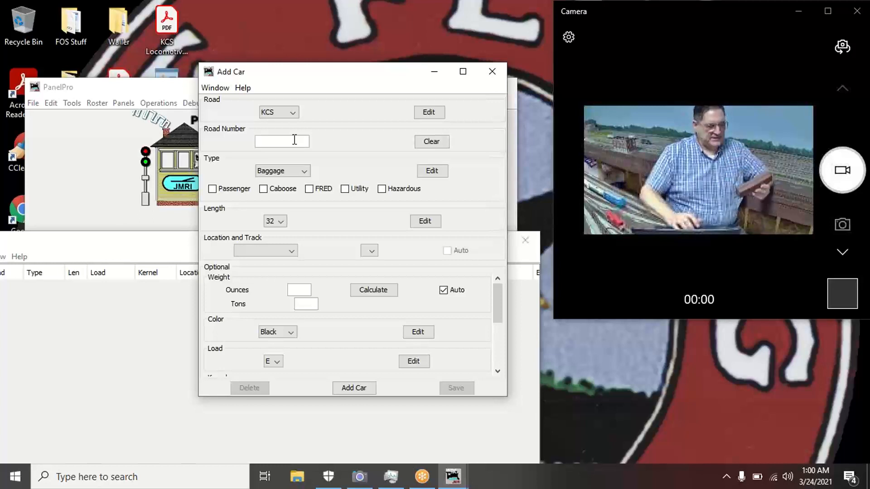
pyautogui.write('1')
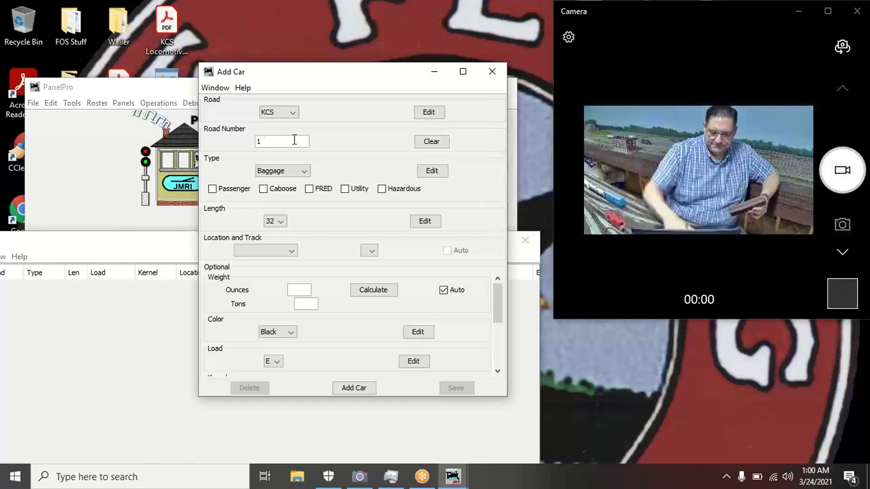
pyautogui.write('710')
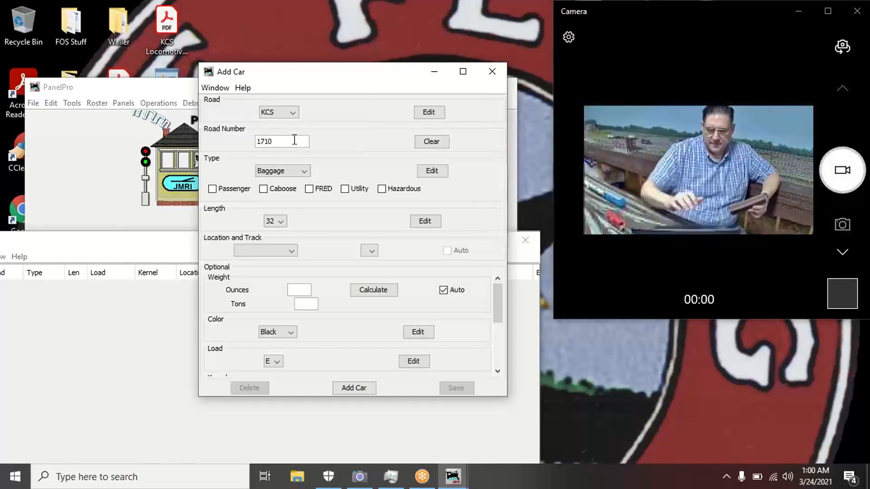
pyautogui.click(305, 171)
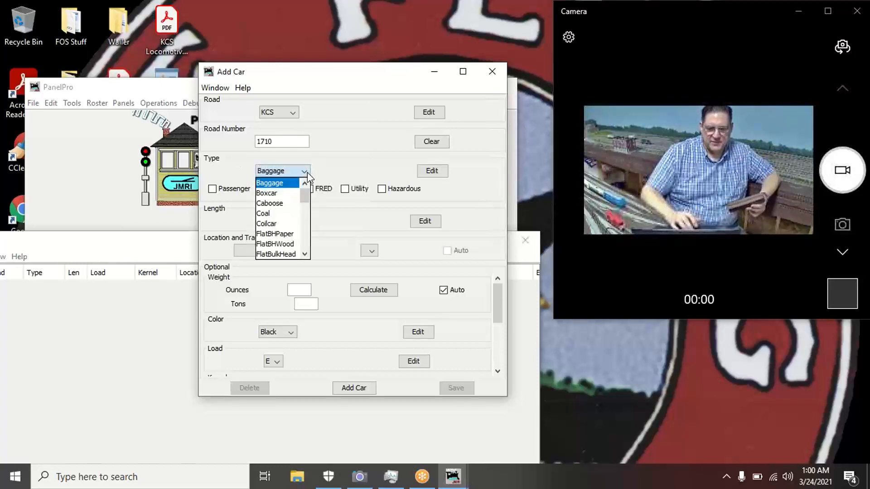
pyautogui.click(282, 194)
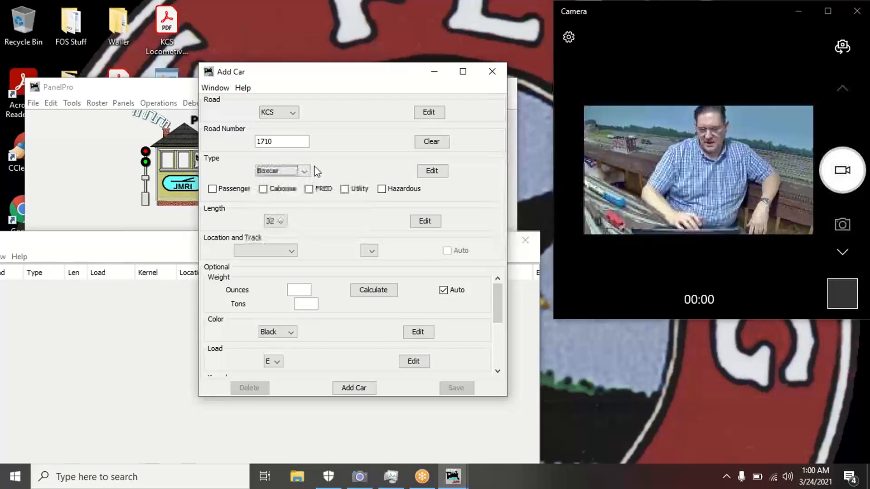
pyautogui.click(433, 171)
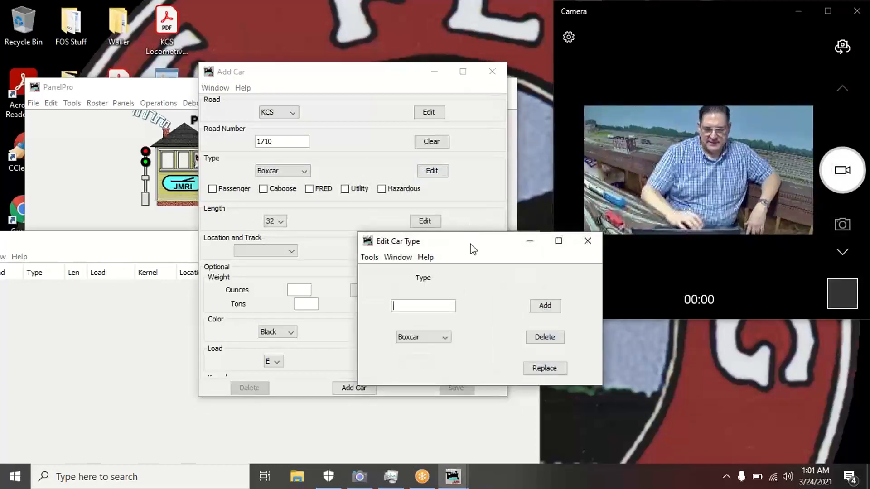
pyautogui.moveTo(473, 250); pyautogui.dragTo(445, 147)
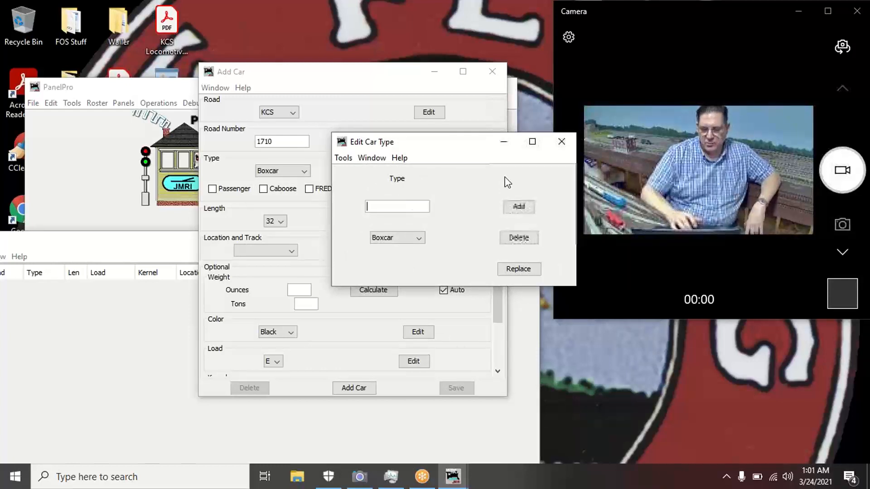
pyautogui.click(572, 137)
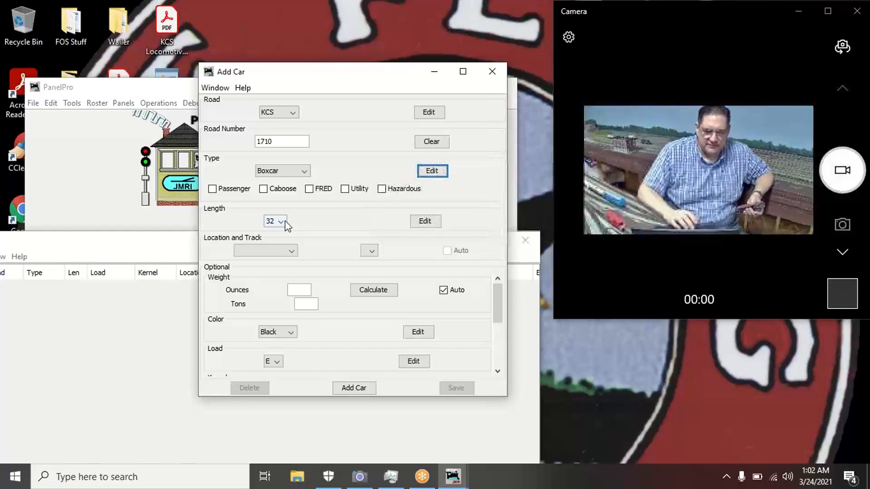
# - Show the car length choices, then bring the main PanelPro window in front
pyautogui.click(282, 222)
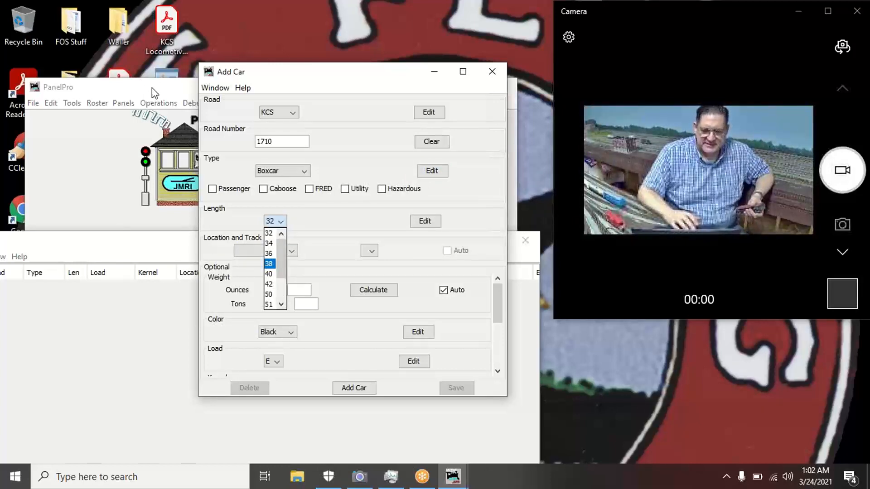
pyautogui.moveTo(154, 92); pyautogui.dragTo(244, 208)
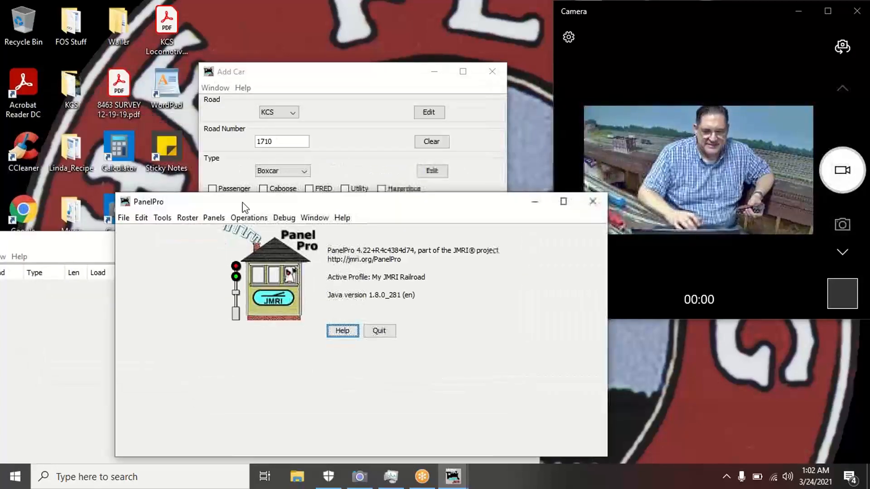
# - Open Calculator, key in 7.25 ×, then clear it back to 0
pyautogui.click(133, 145)
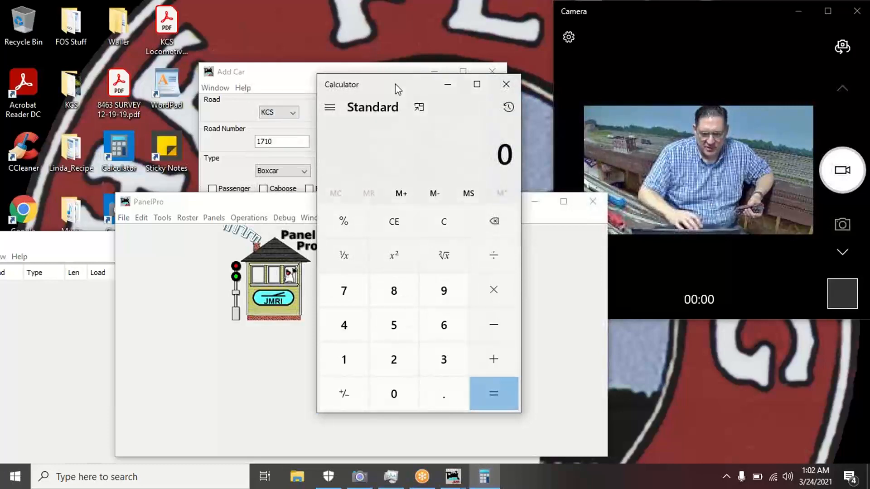
pyautogui.click(347, 301)
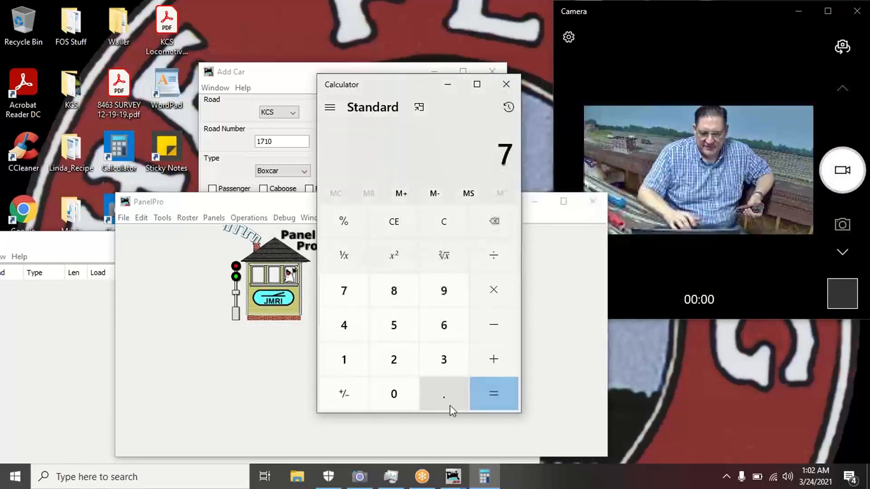
pyautogui.click(451, 407)
pyautogui.click(414, 368)
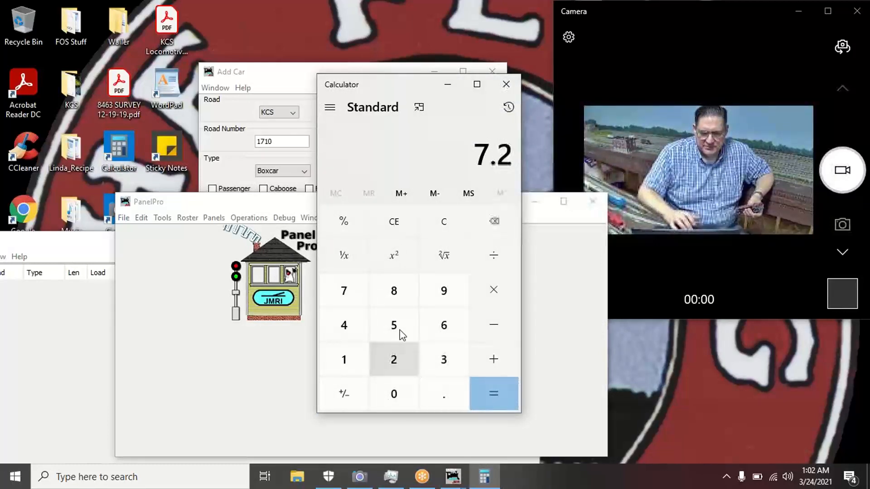
pyautogui.click(398, 326)
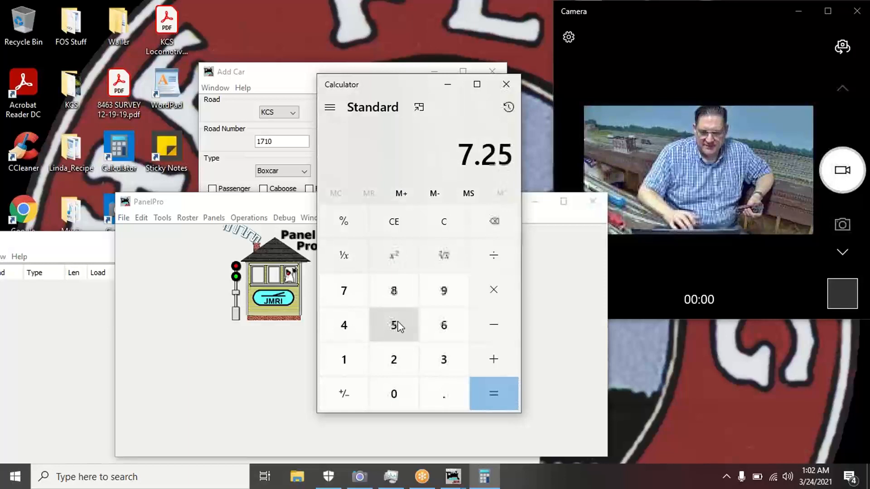
pyautogui.click(497, 293)
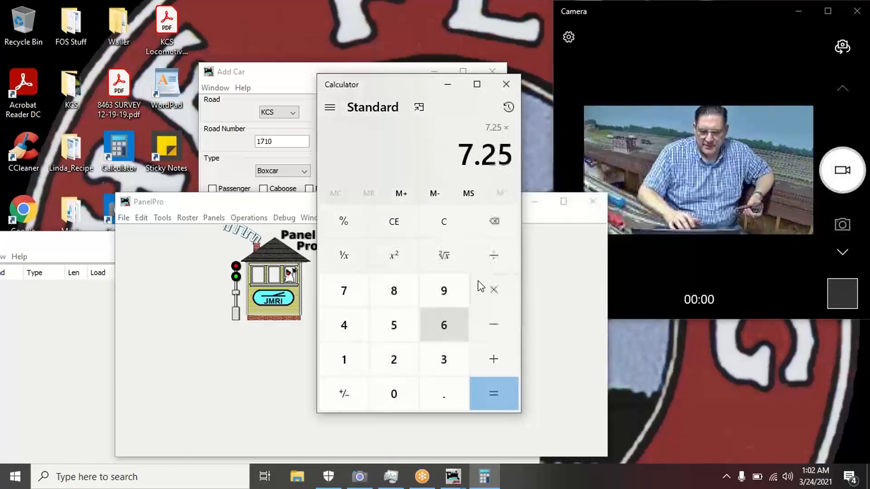
pyautogui.click(444, 221)
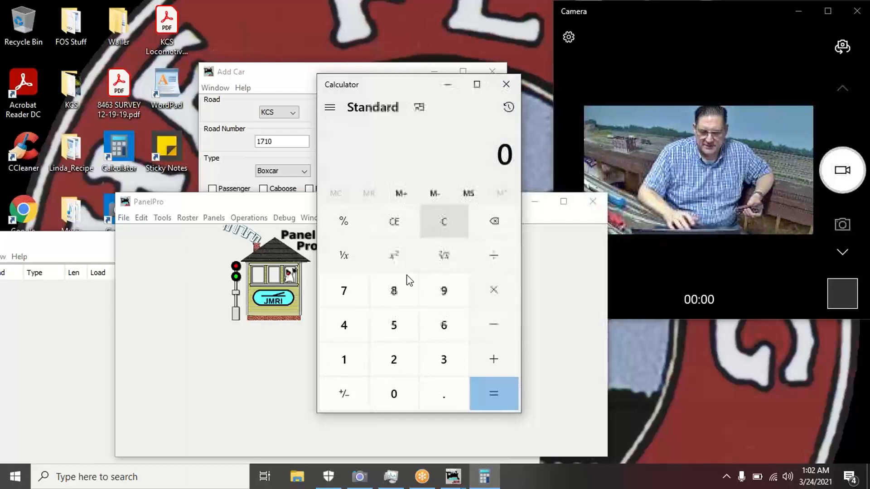
# - Compute 7.25 × 87.1 in Calculator, giving 631.475
pyautogui.click(350, 302)
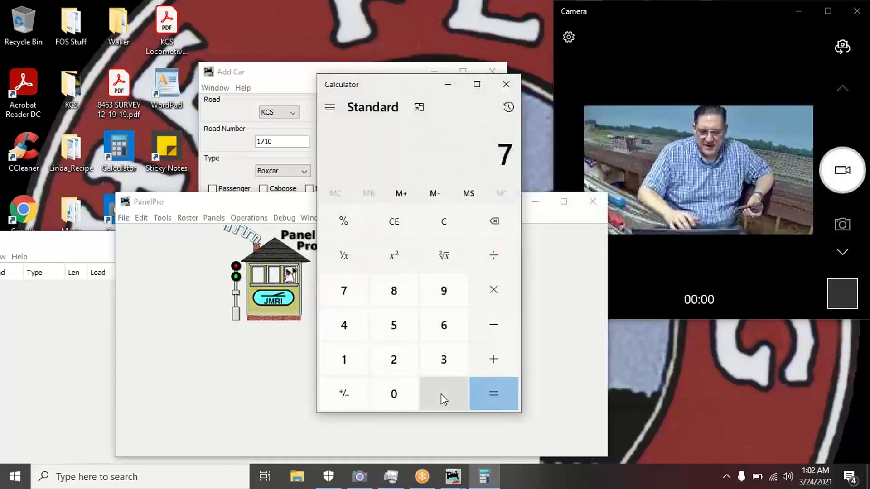
pyautogui.click(431, 392)
pyautogui.click(402, 362)
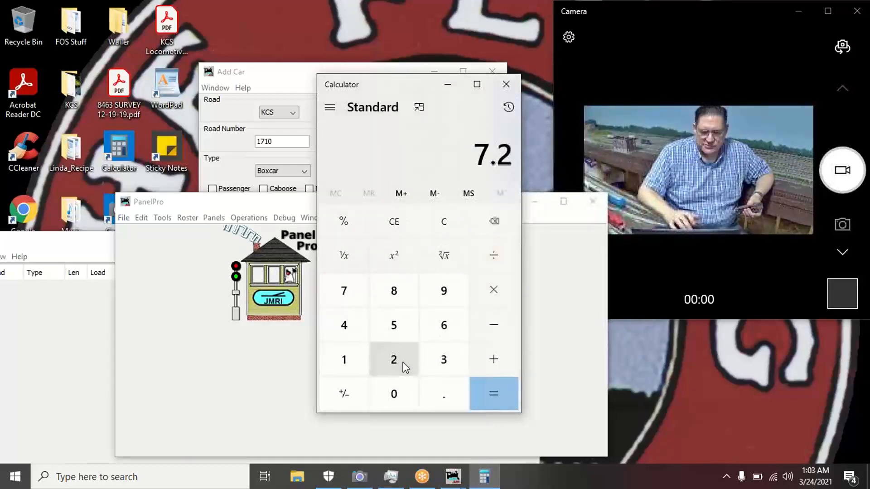
pyautogui.click(405, 323)
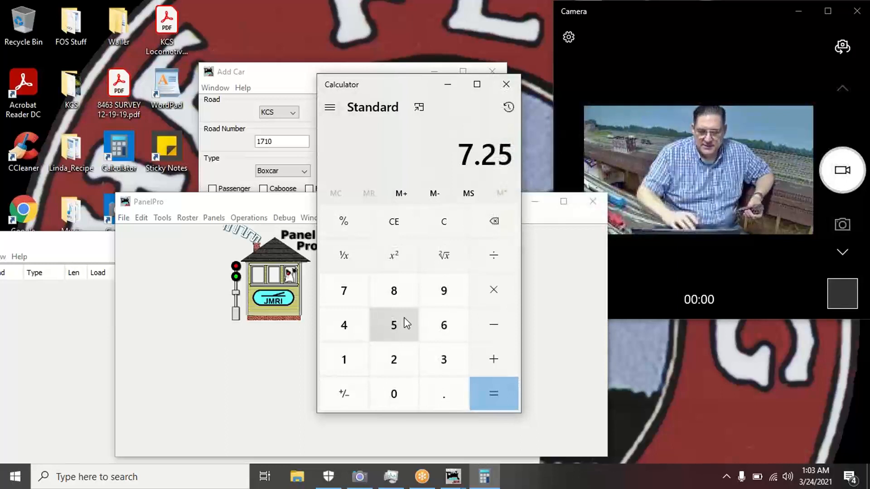
pyautogui.click(494, 295)
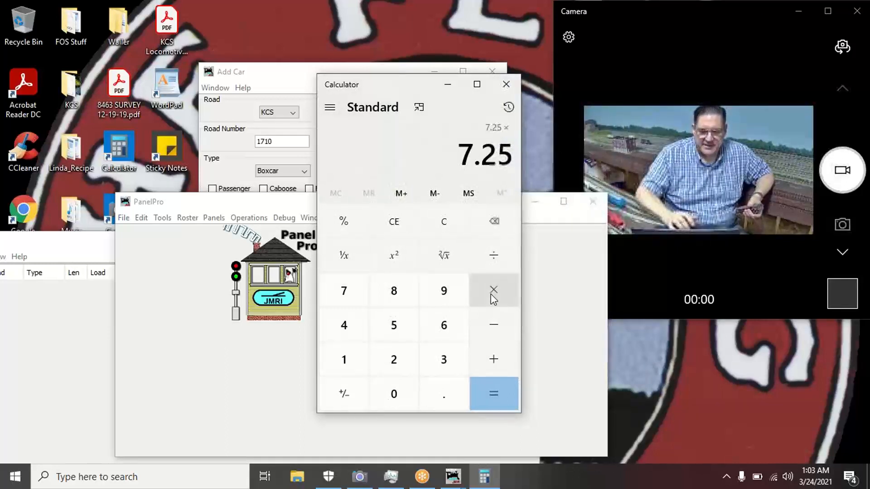
pyautogui.click(392, 297)
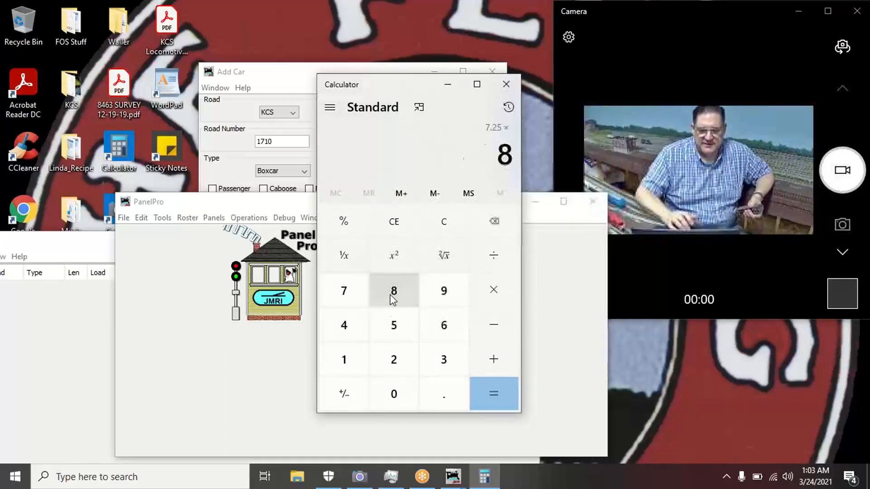
pyautogui.click(356, 297)
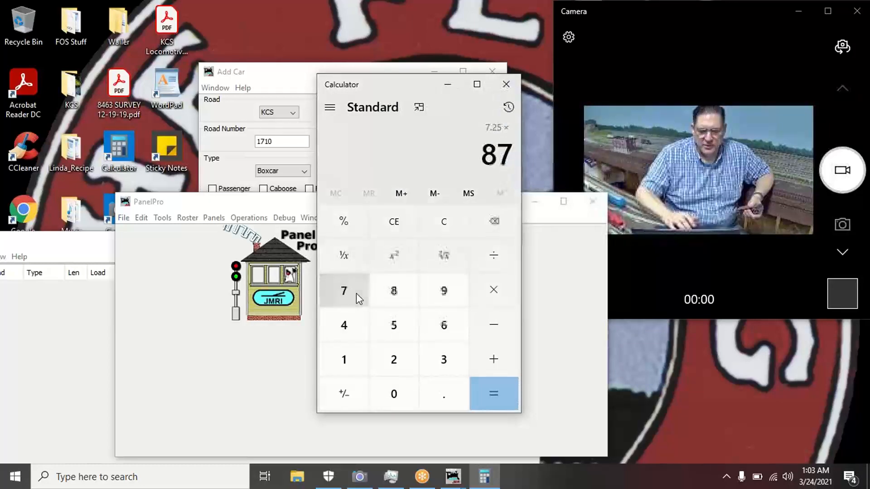
pyautogui.click(450, 401)
pyautogui.click(345, 361)
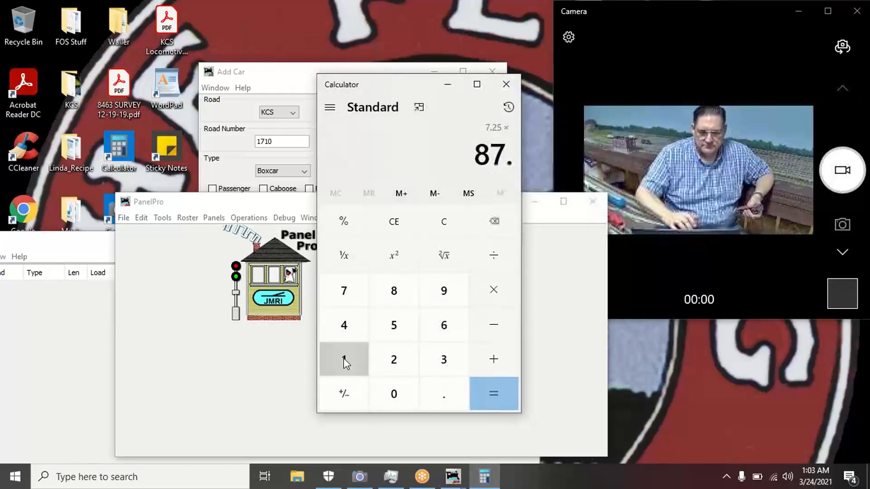
pyautogui.click(493, 395)
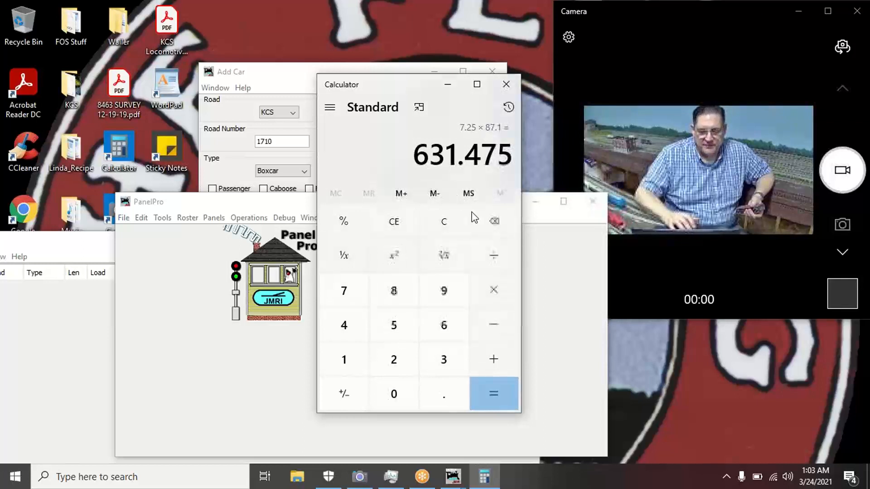
# - Divide 631.475 by 12 to get 52.6229, then return to the Add Car form
pyautogui.click(493, 256)
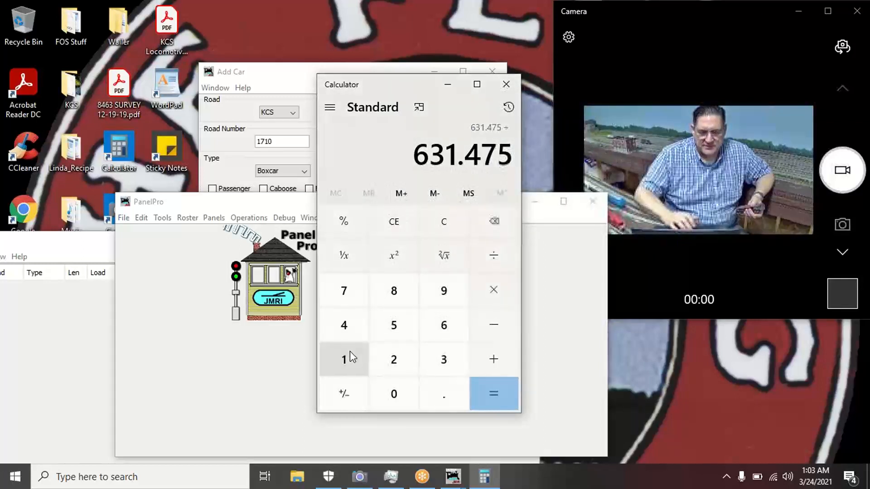
pyautogui.click(347, 356)
pyautogui.click(389, 361)
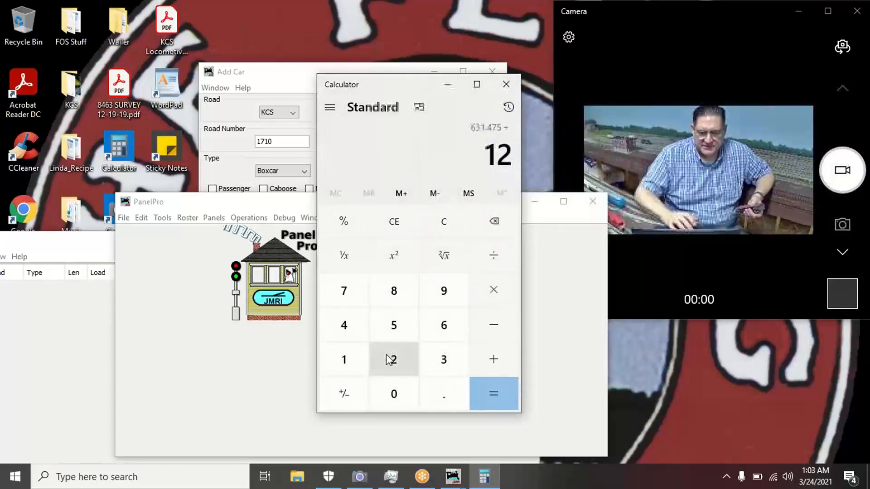
pyautogui.click(488, 395)
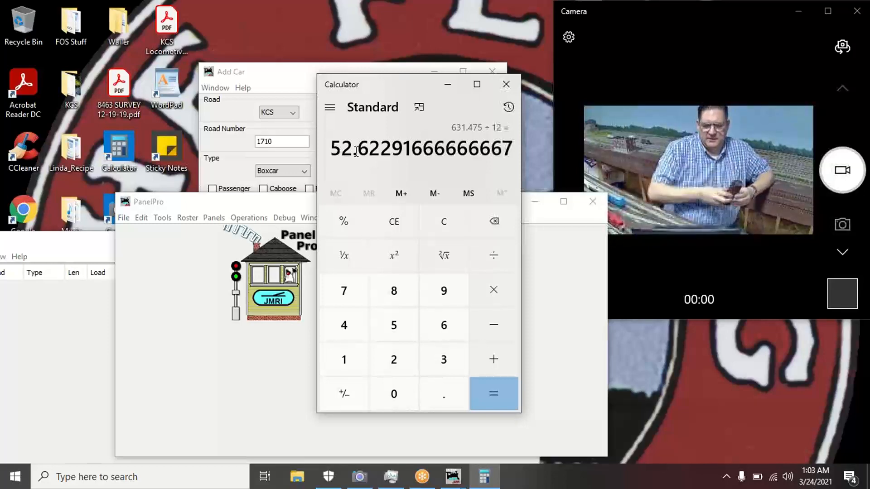
pyautogui.click(273, 74)
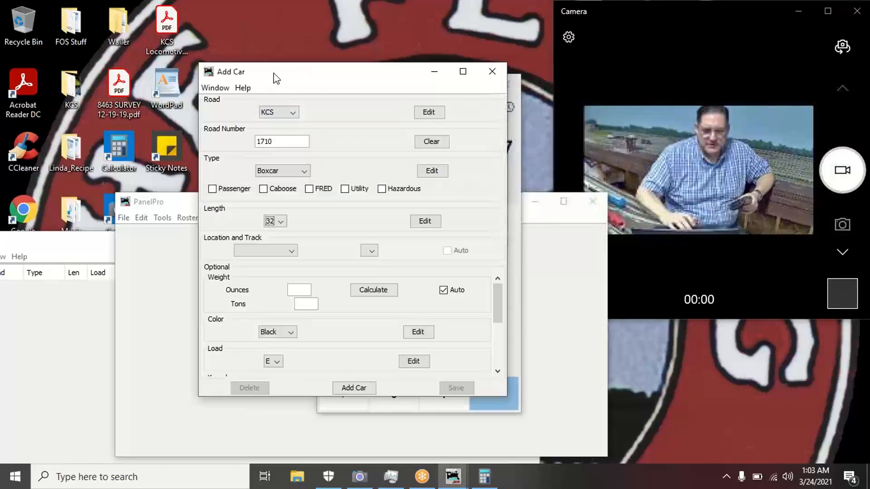
# - Set the car length to 52 and place it on Alexandria Yard track 01
pyautogui.click(281, 222)
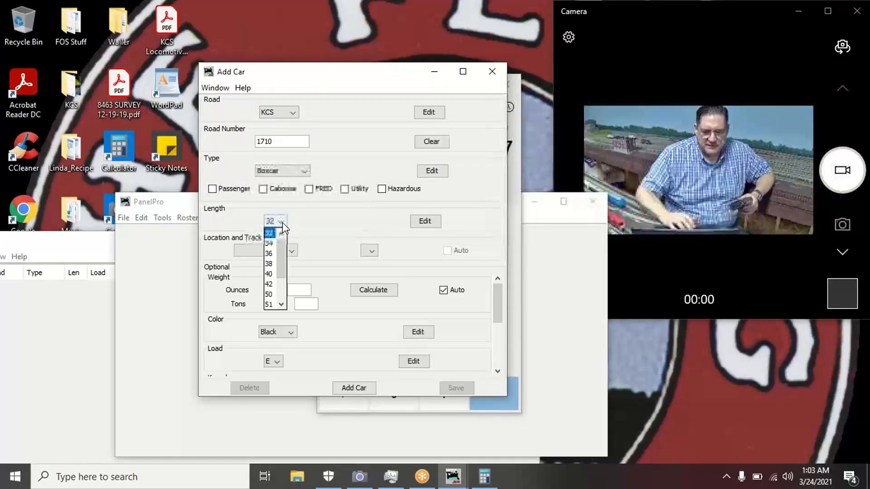
pyautogui.click(281, 304)
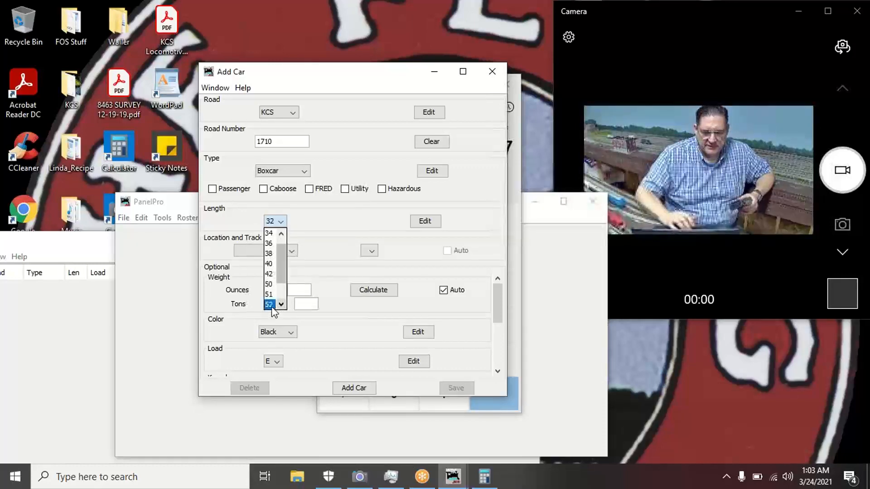
pyautogui.click(270, 305)
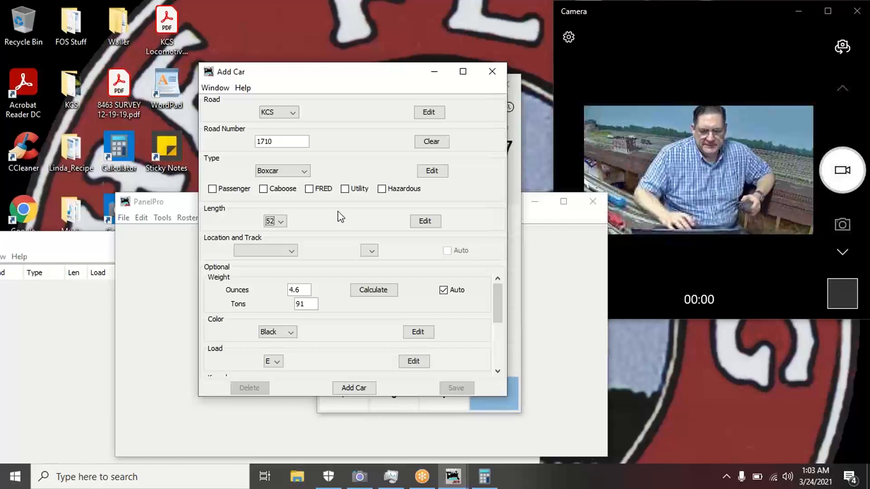
pyautogui.click(292, 252)
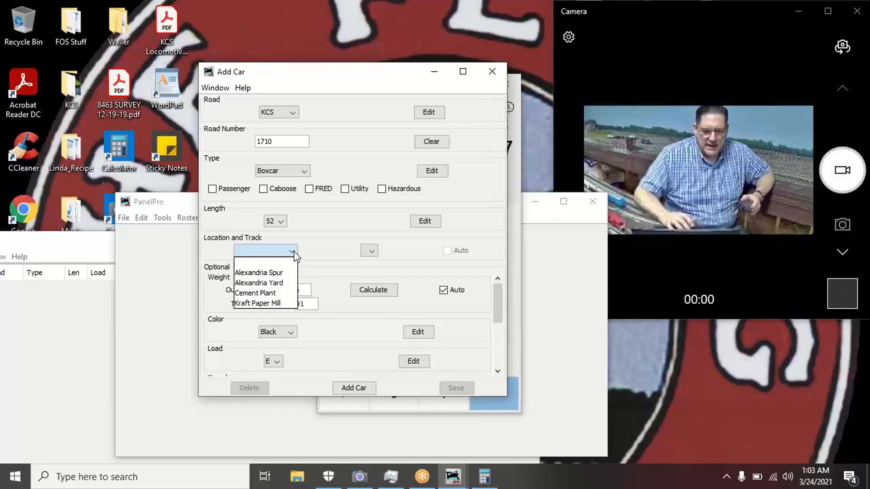
pyautogui.click(318, 253)
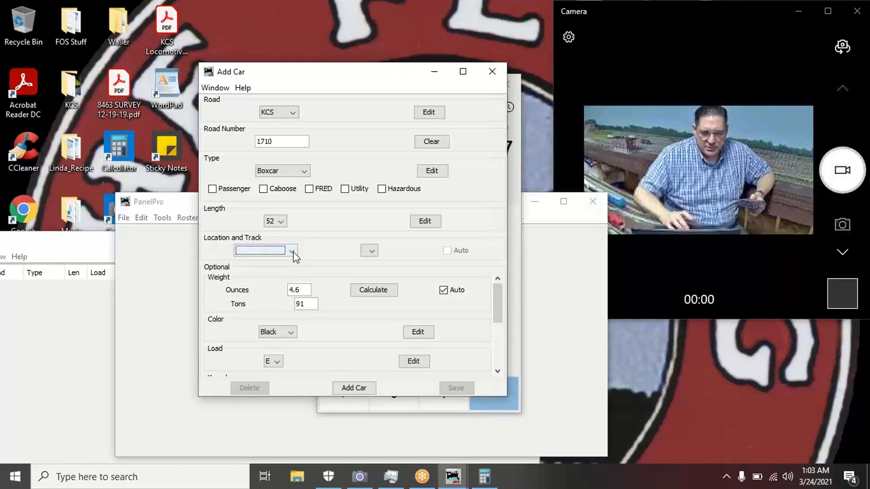
pyautogui.click(293, 251)
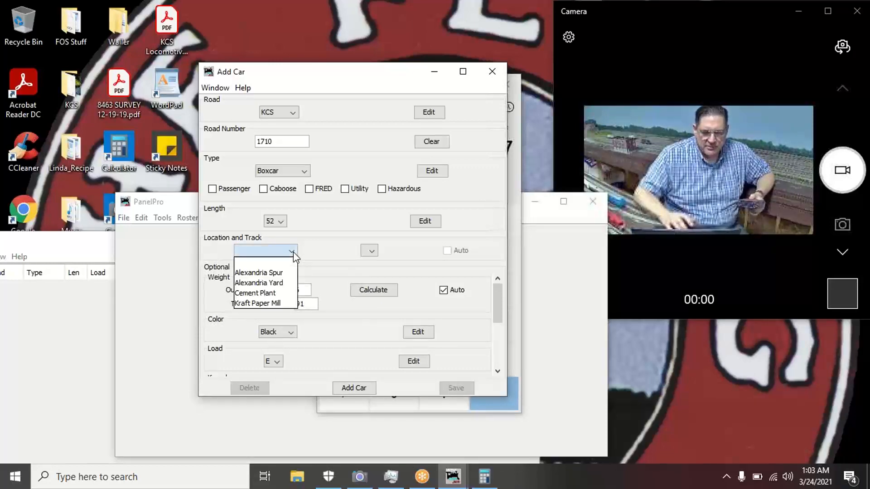
pyautogui.click(281, 287)
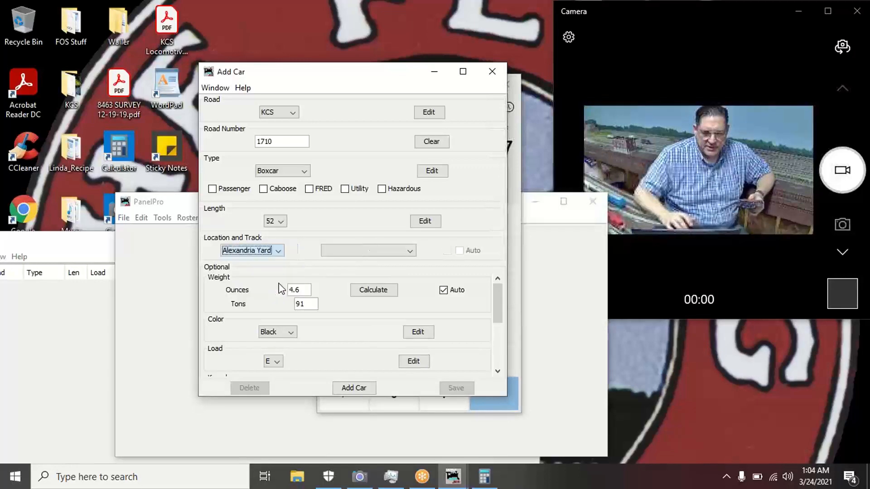
pyautogui.click(412, 252)
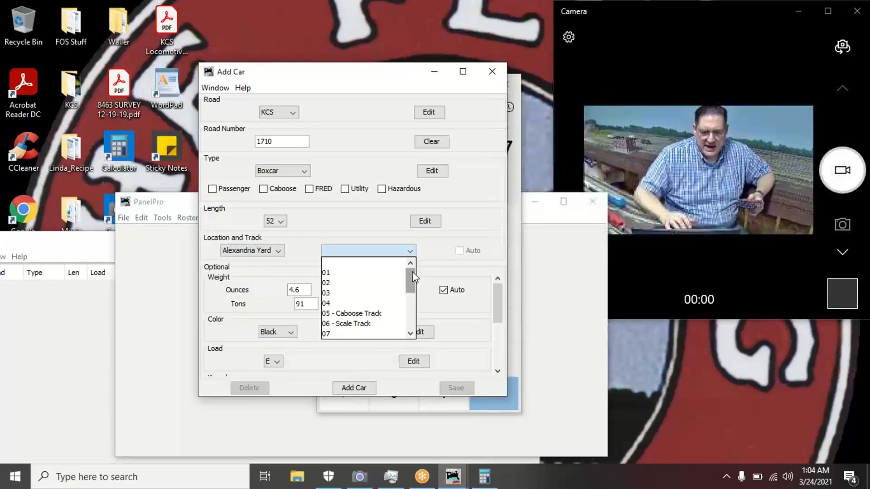
pyautogui.click(356, 276)
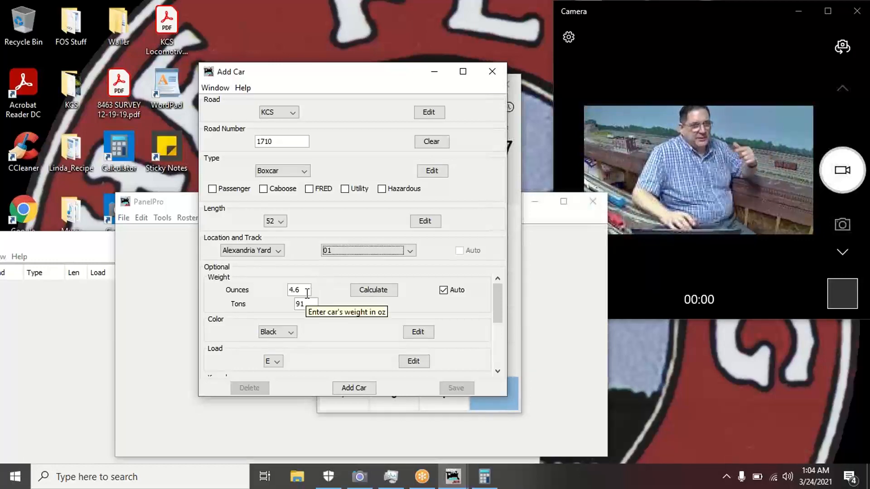
# - Turn off Weight Auto after trying 6.0 and 6.4 ounces; weight stays 4.6 ounces (91 tons)
pyautogui.click(307, 294)
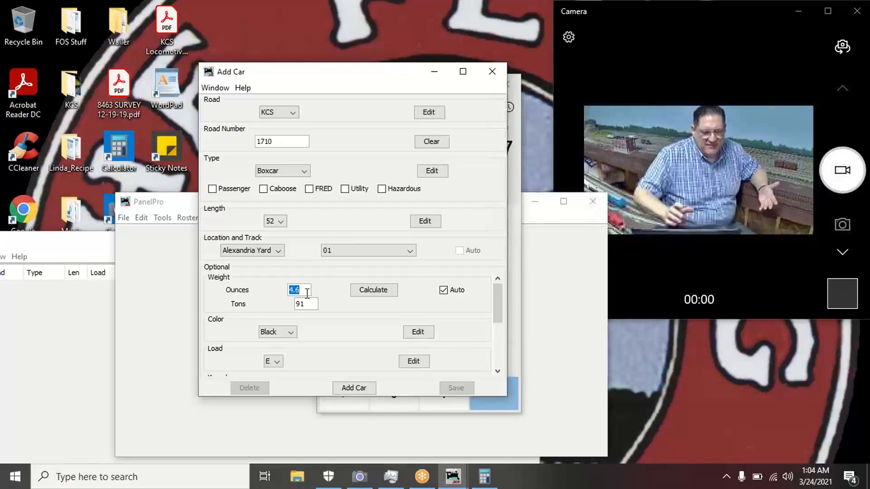
pyautogui.write('6')
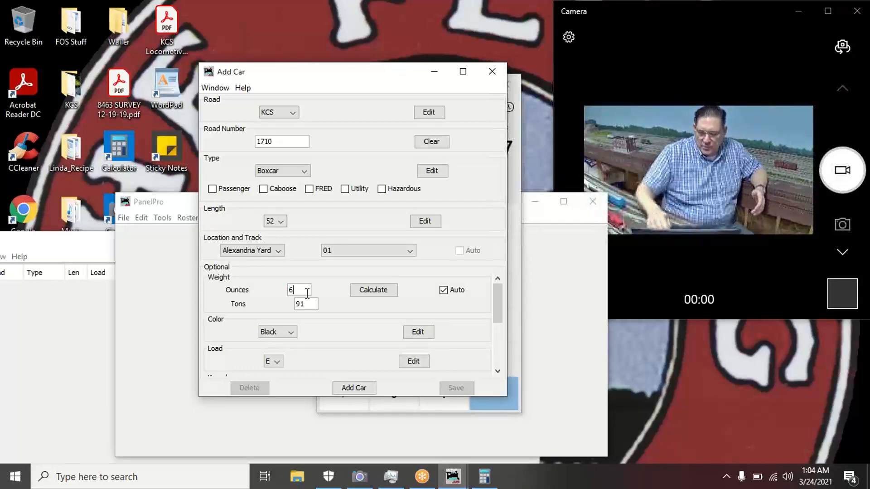
pyautogui.write('.0')
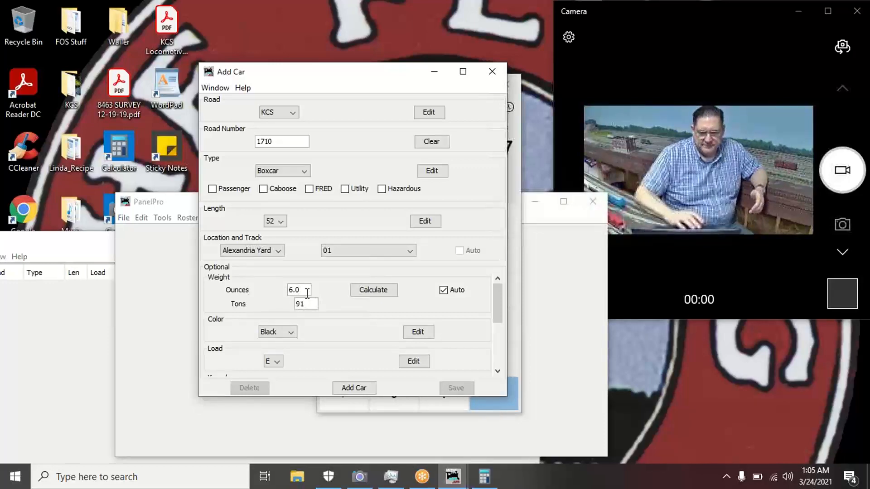
pyautogui.click(380, 291)
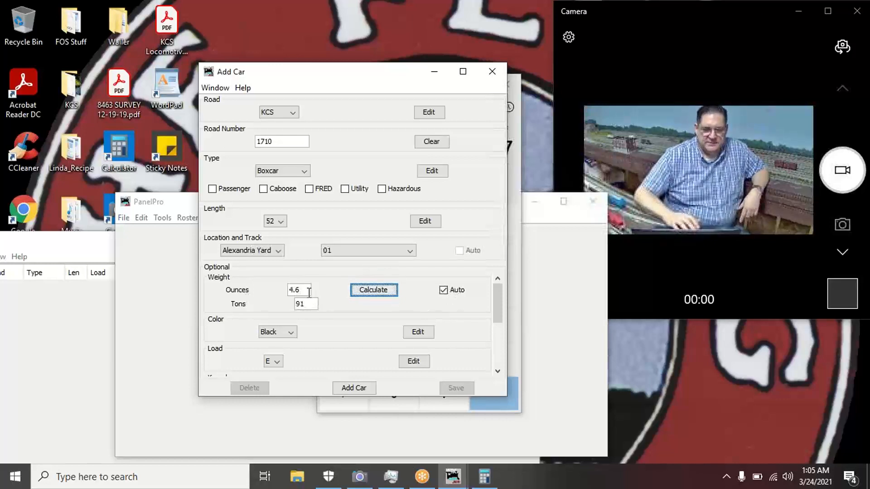
pyautogui.moveTo(307, 293); pyautogui.dragTo(273, 296)
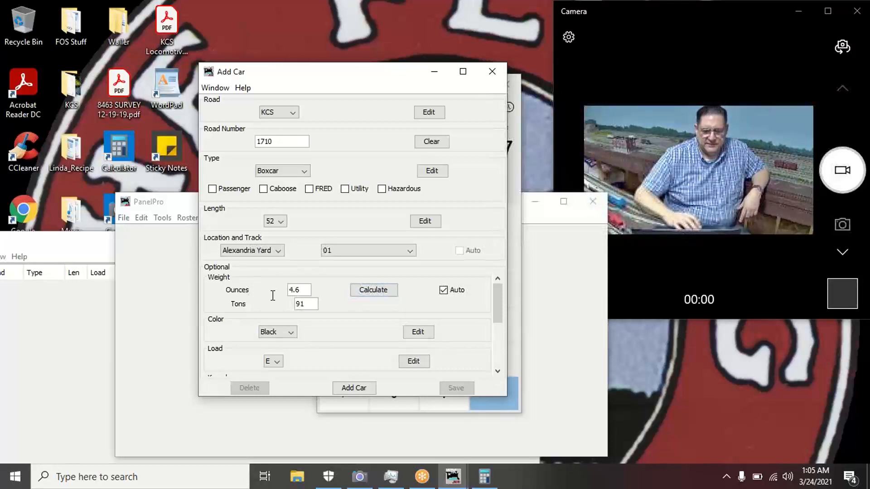
pyautogui.click(443, 291)
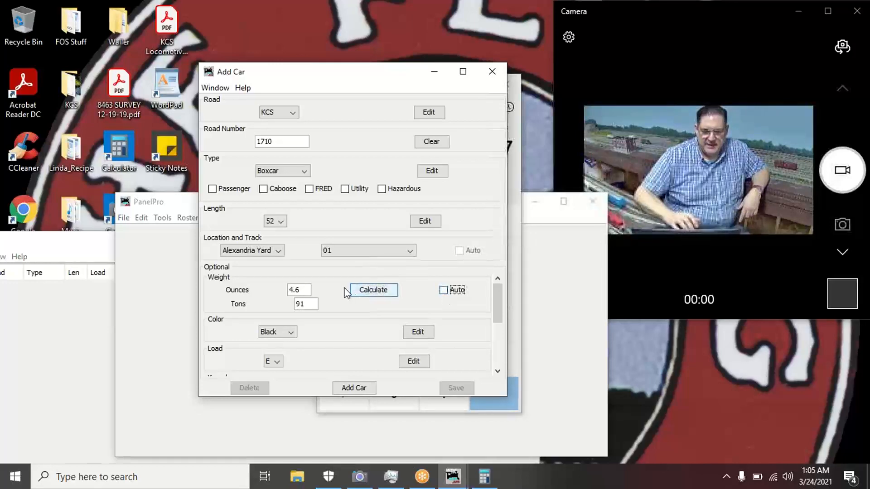
pyautogui.doubleClick(298, 291)
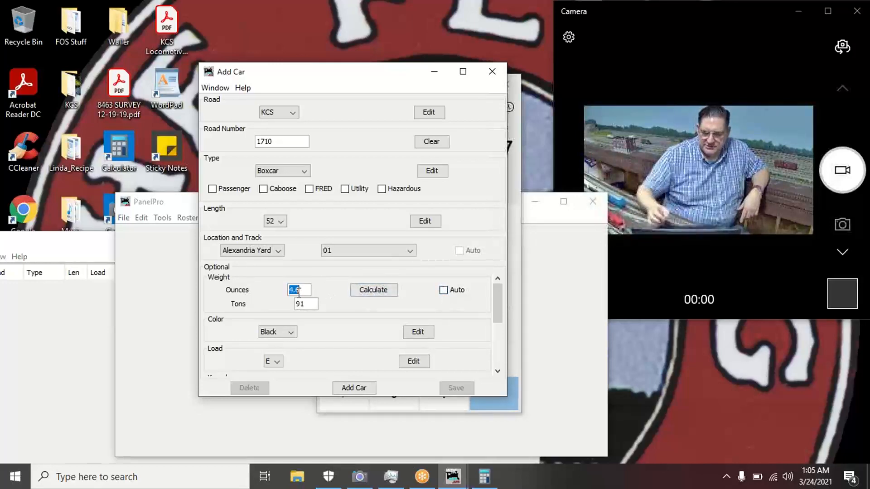
pyautogui.write('6.')
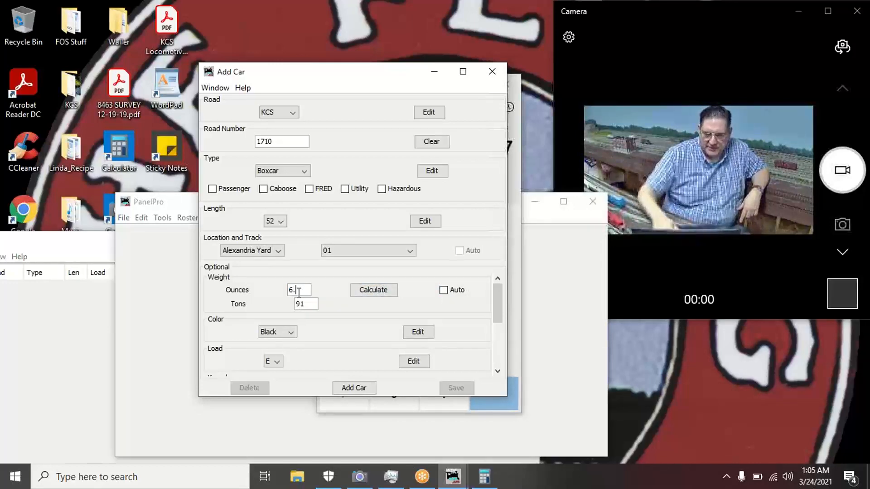
pyautogui.write('4')
pyautogui.click(372, 292)
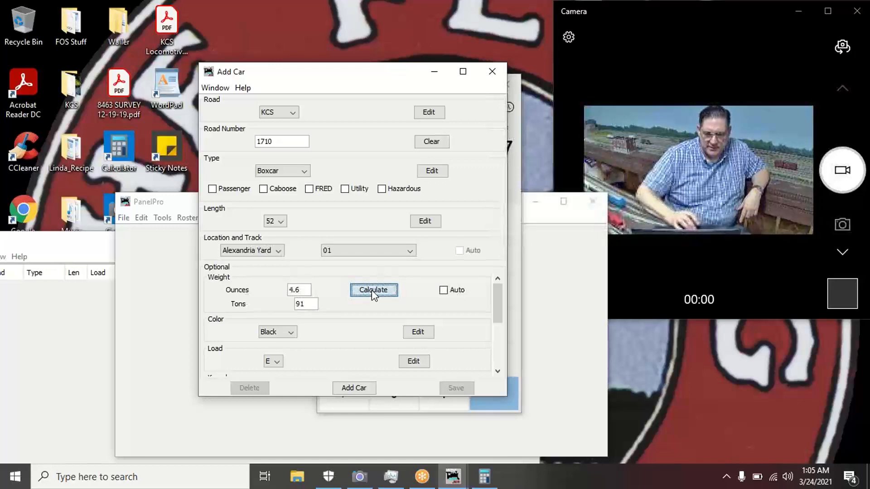
pyautogui.doubleClick(305, 292)
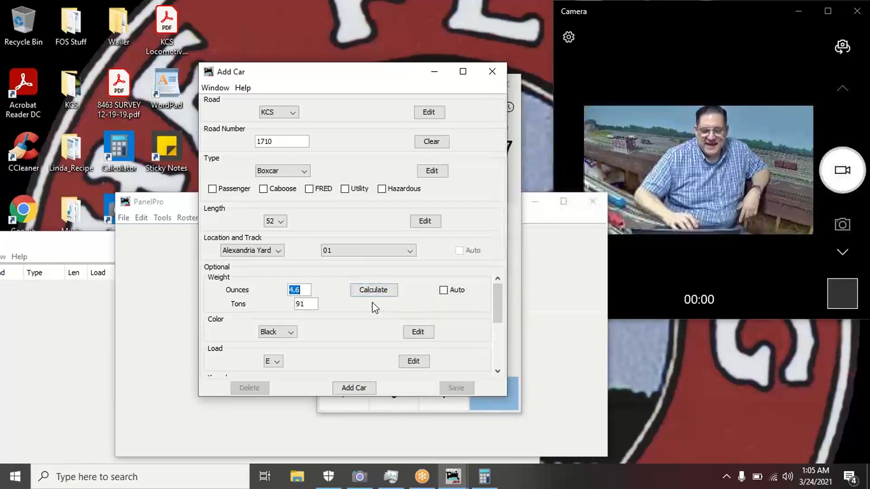
pyautogui.click(307, 289)
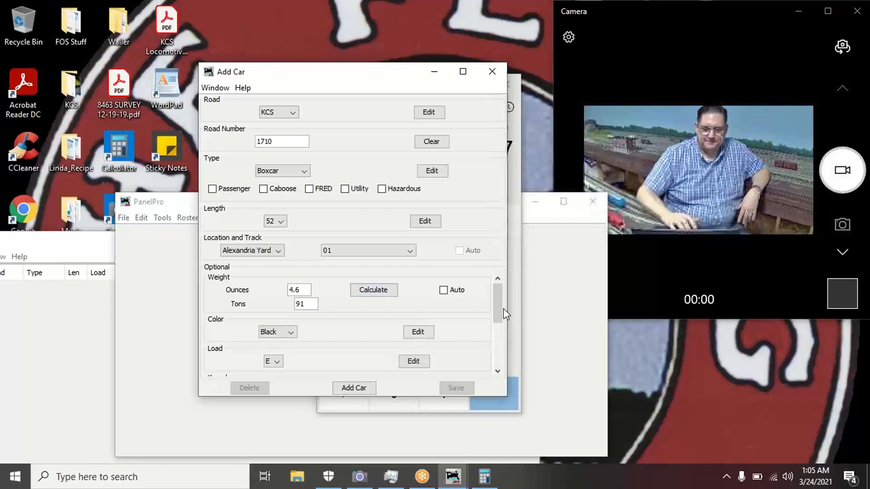
# - Enlarge the Add Car window and replace the 4.6 ounces weight with 6.0
pyautogui.scroll(-1, 498, 314)
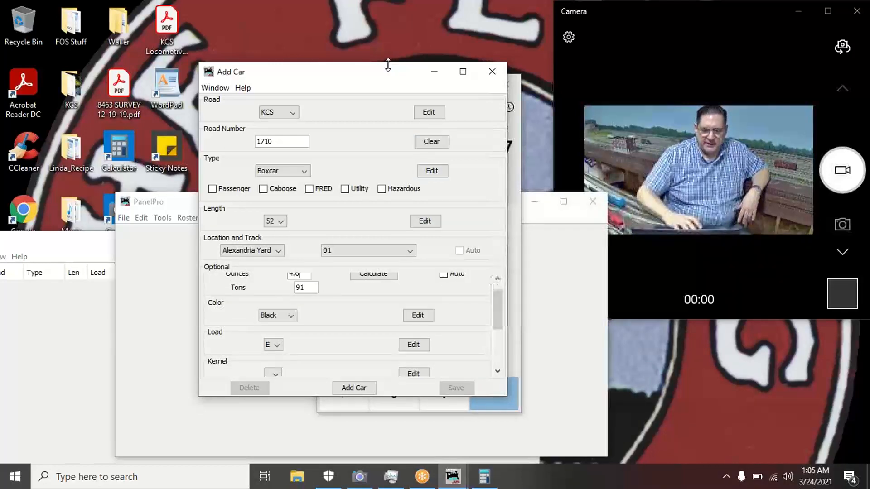
pyautogui.moveTo(388, 63); pyautogui.dragTo(391, 31)
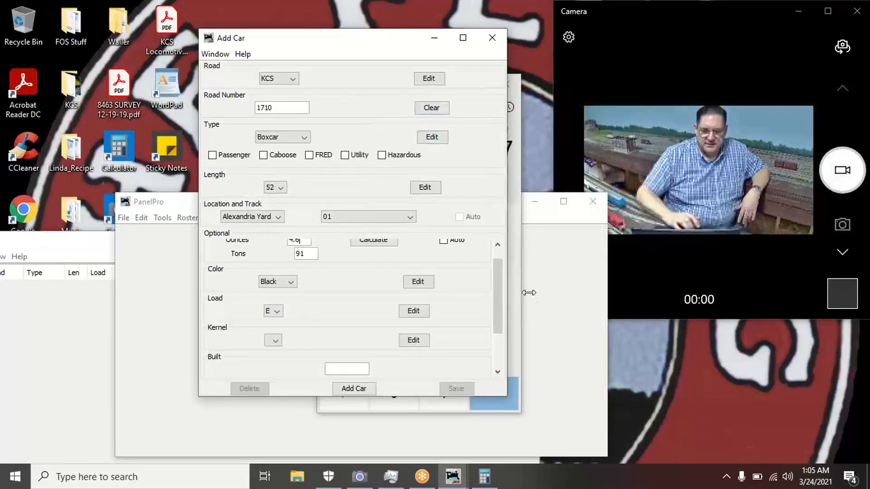
pyautogui.click(498, 245)
pyautogui.click(498, 245)
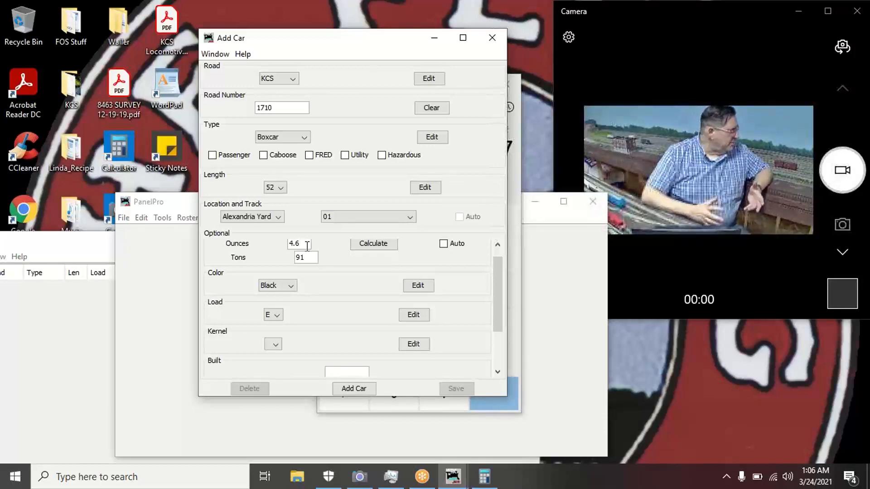
pyautogui.click(307, 246)
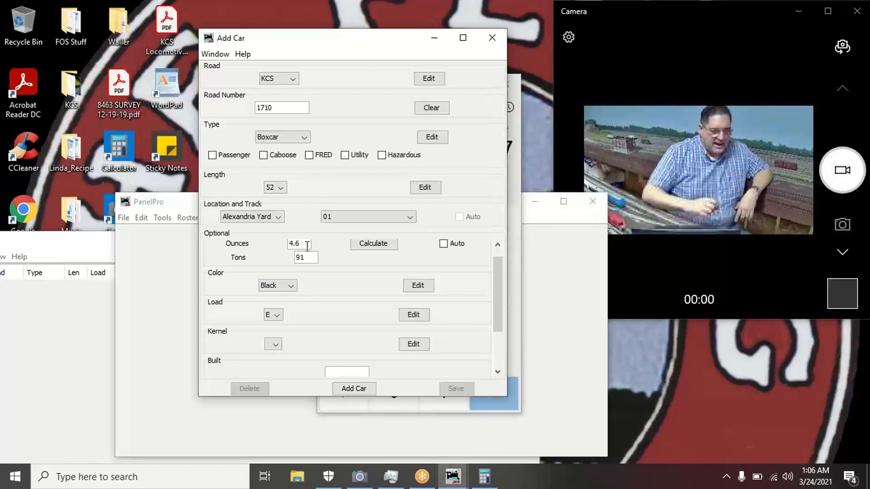
pyautogui.press('BackSpace')
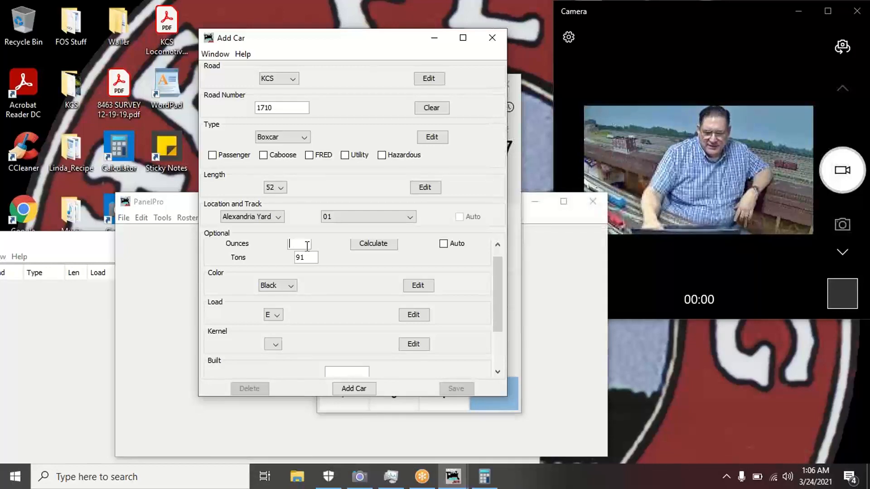
pyautogui.write('6.')
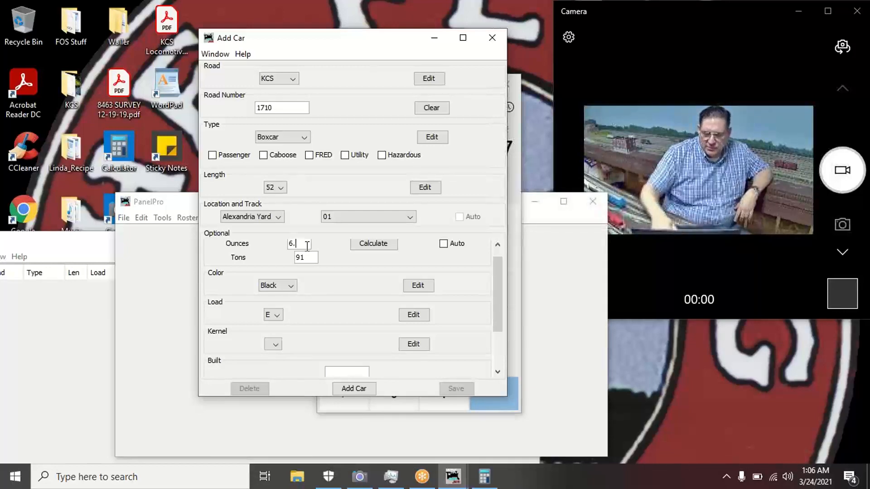
pyautogui.write('0')
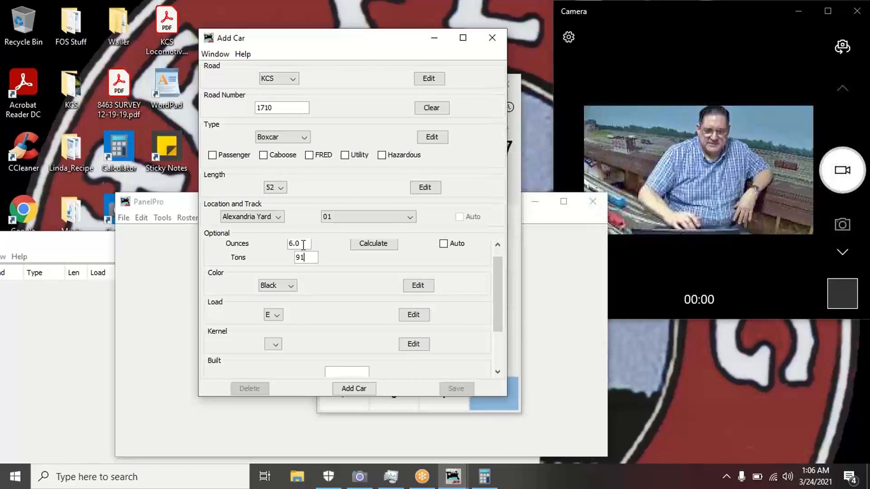
# - Change the car colour from Black to Brown
pyautogui.click(292, 286)
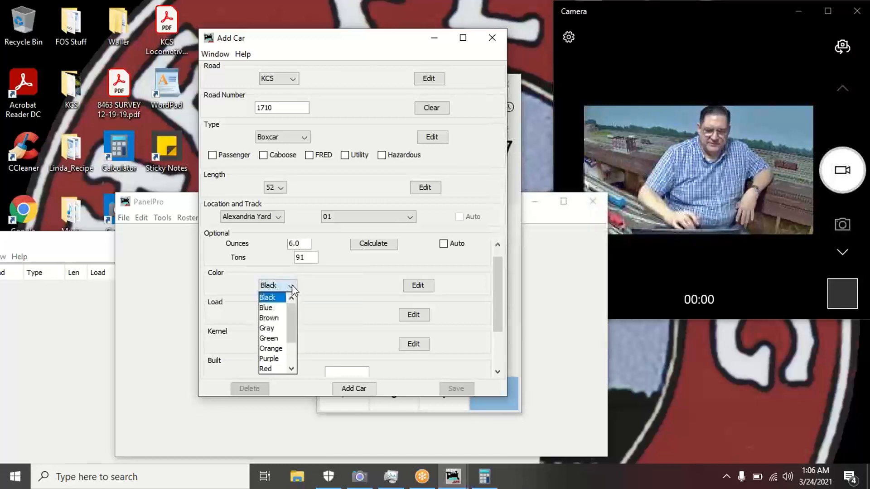
pyautogui.click(270, 322)
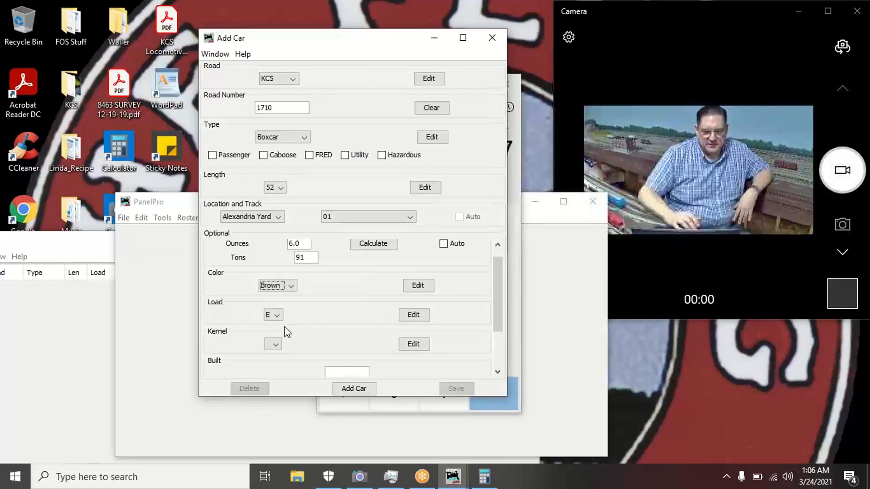
pyautogui.click(274, 344)
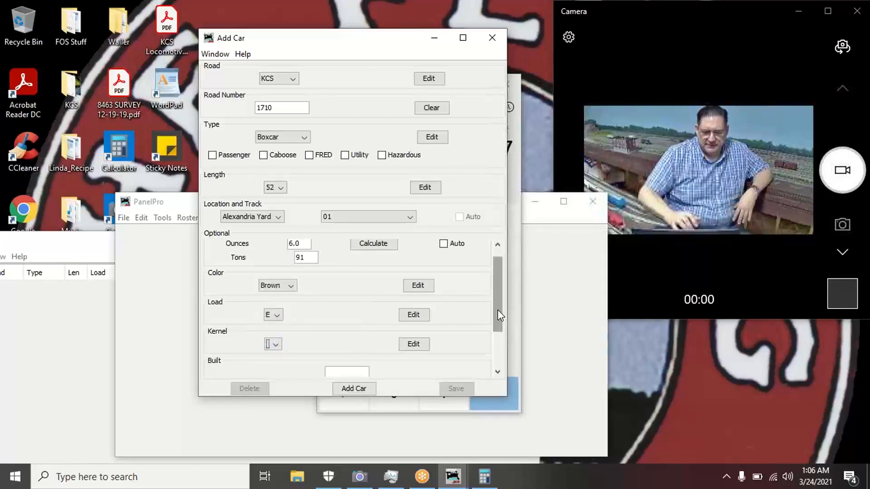
# - Enter 1962 as the built year and check the empty Owner list
pyautogui.moveTo(498, 311); pyautogui.dragTo(495, 349)
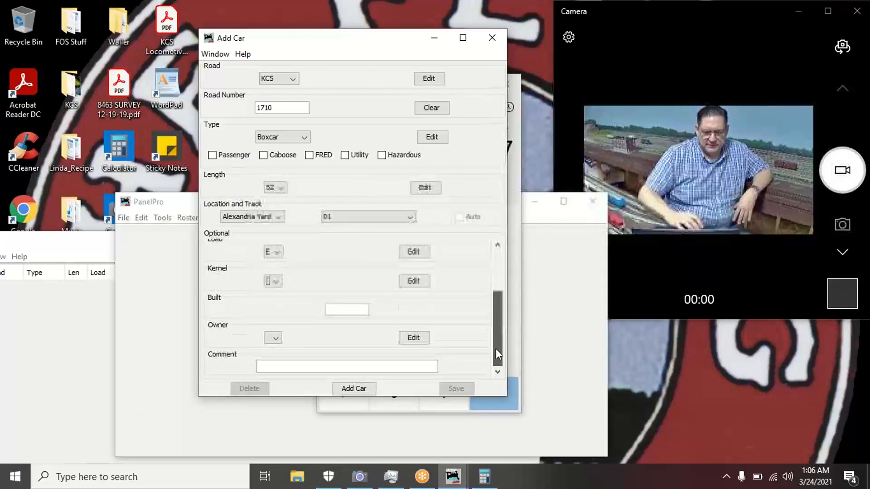
pyautogui.click(348, 309)
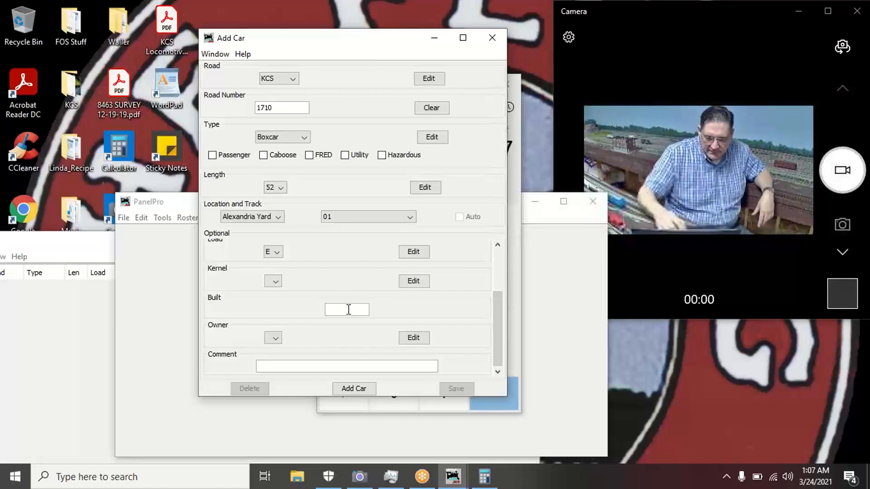
pyautogui.write('1962')
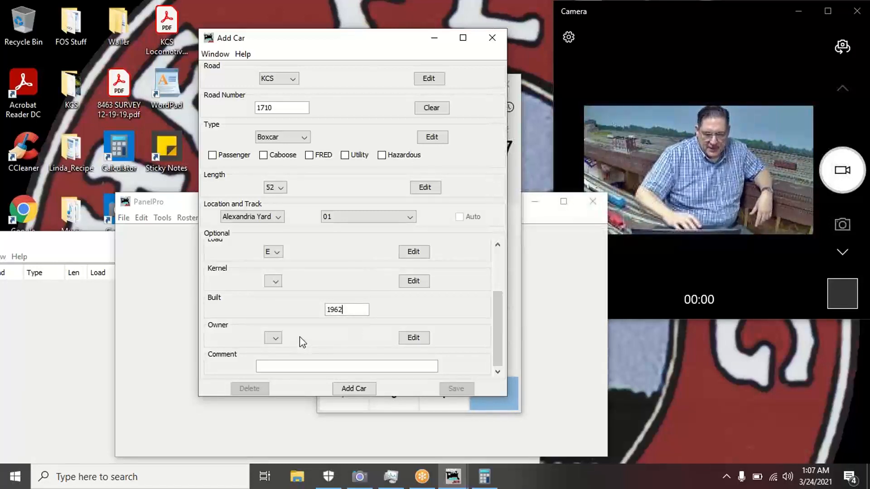
pyautogui.click(276, 339)
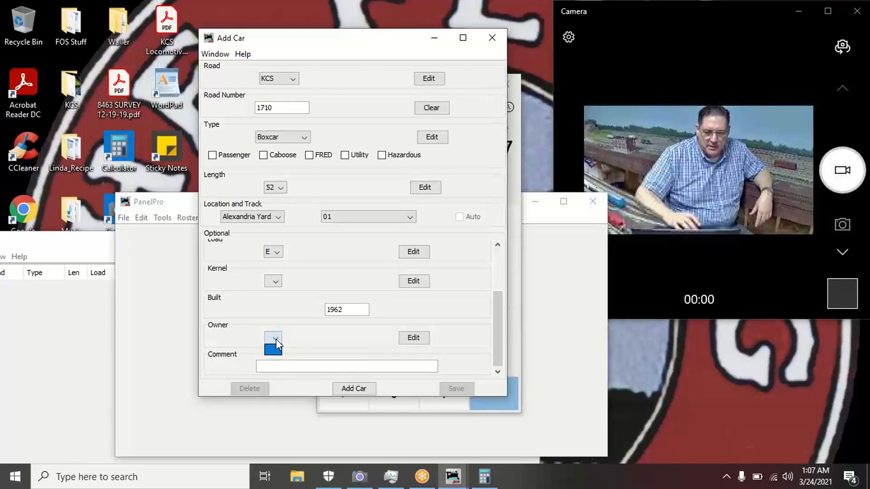
pyautogui.click(296, 341)
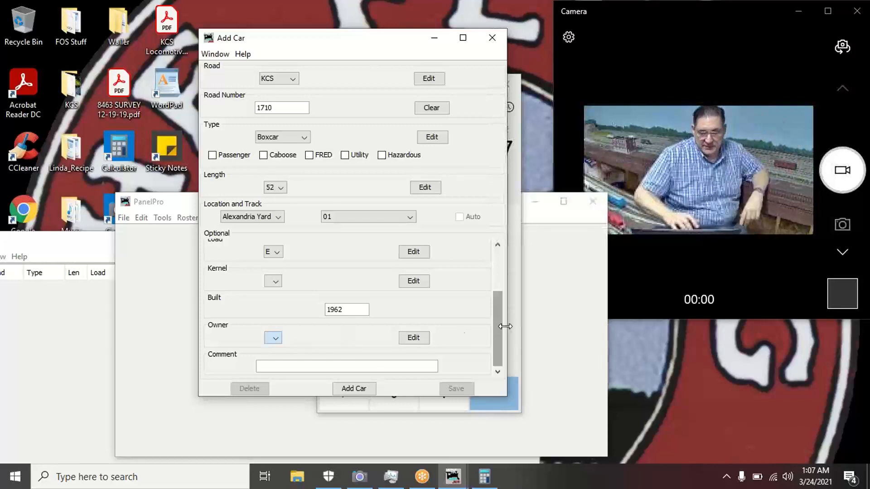
# - Add and save the KCS 1710 boxcar, close the Add Car form, and move the Cars list into view
pyautogui.click(356, 388)
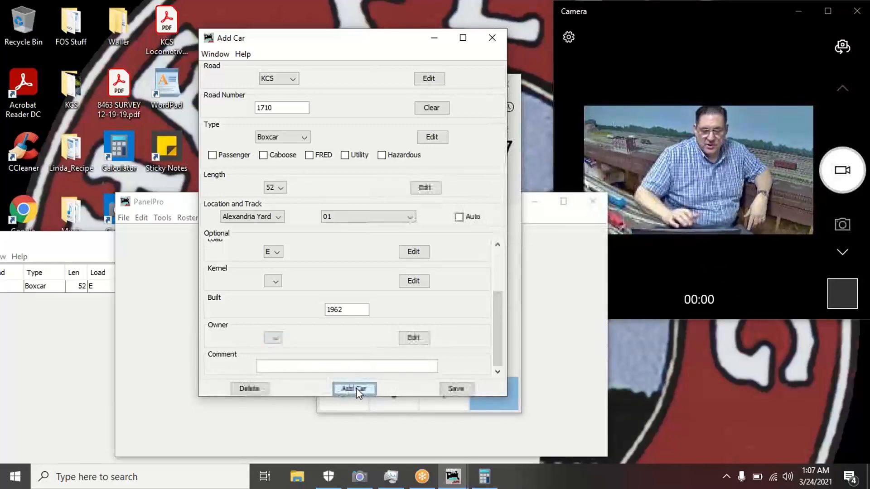
pyautogui.click(453, 388)
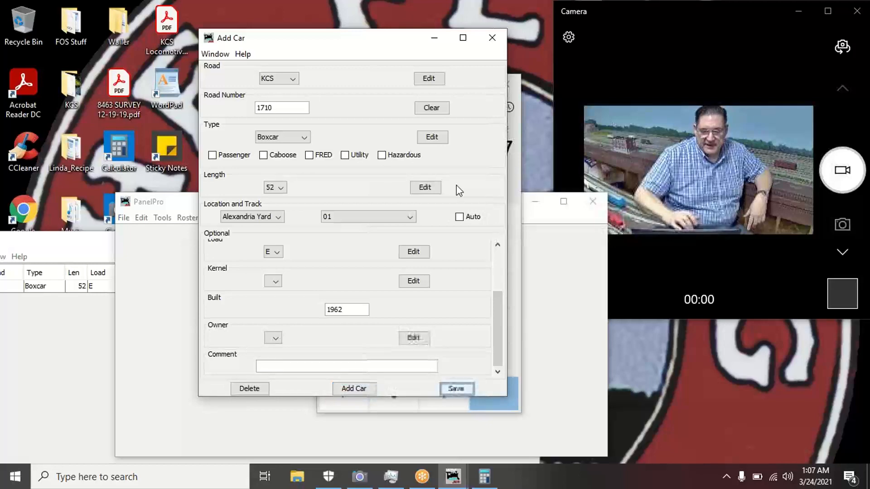
pyautogui.click(493, 38)
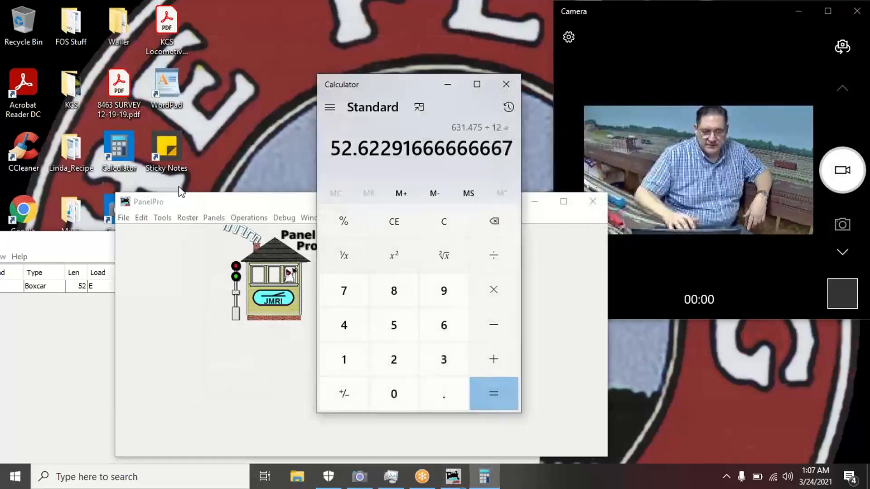
pyautogui.click(82, 243)
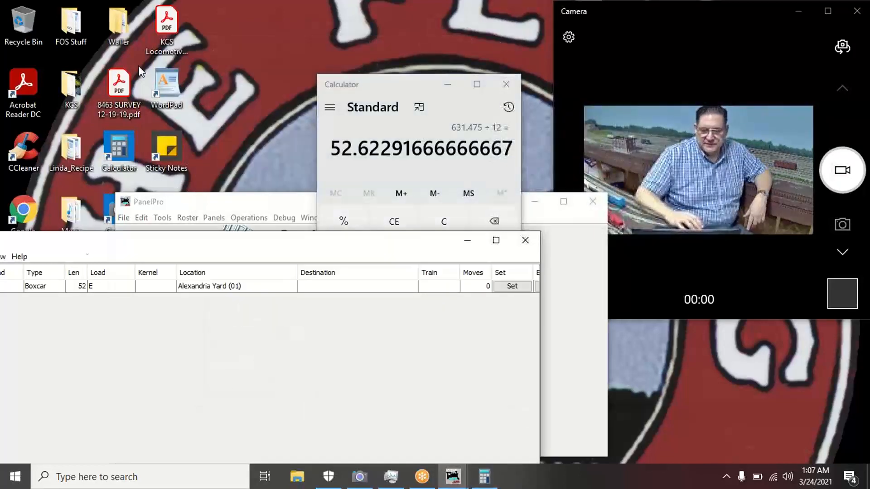
pyautogui.moveTo(82, 243); pyautogui.dragTo(223, 53)
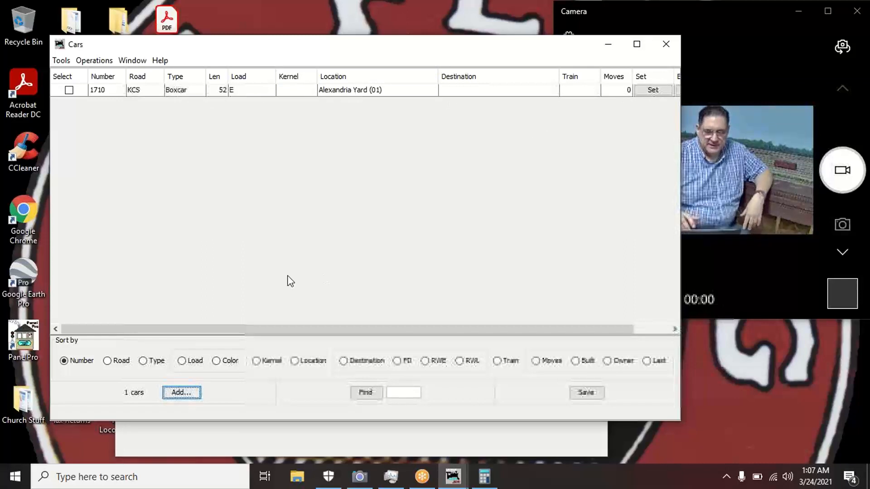
# - Start a new Add Car entry and browse the Road names, leaving road AA unchanged
pyautogui.click(180, 394)
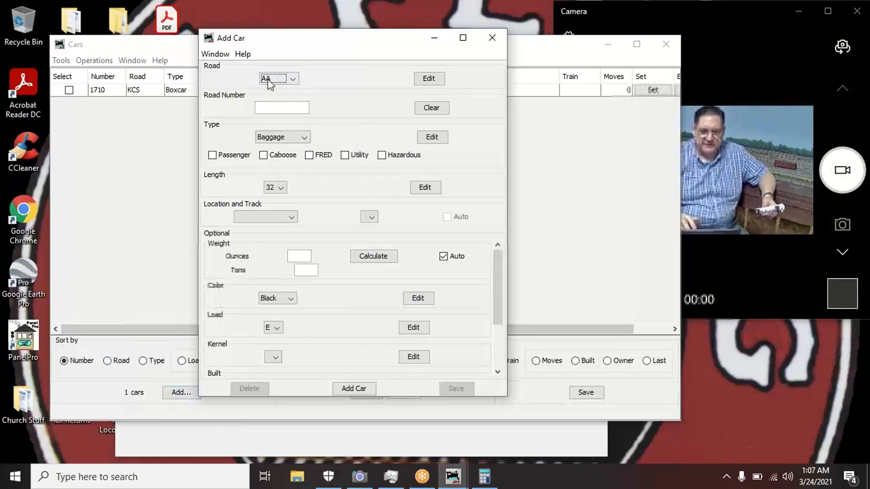
pyautogui.click(292, 80)
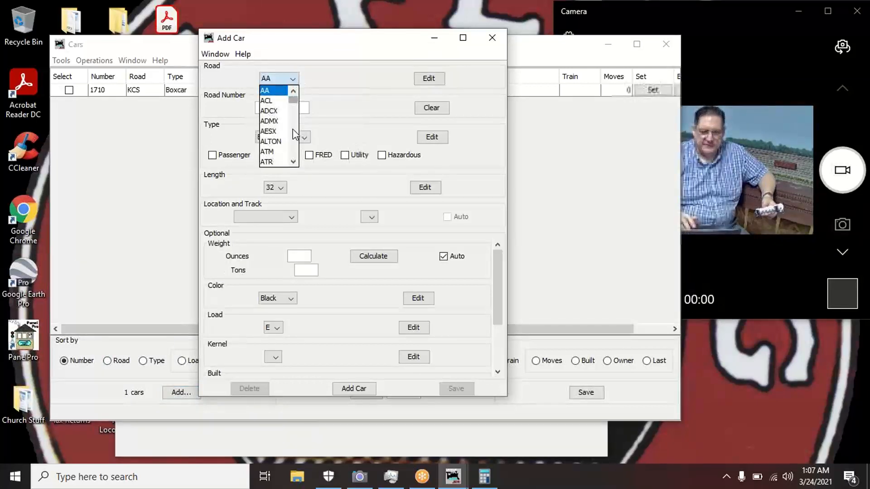
pyautogui.scroll(-5, 294, 133)
pyautogui.scroll(-10, 293, 132)
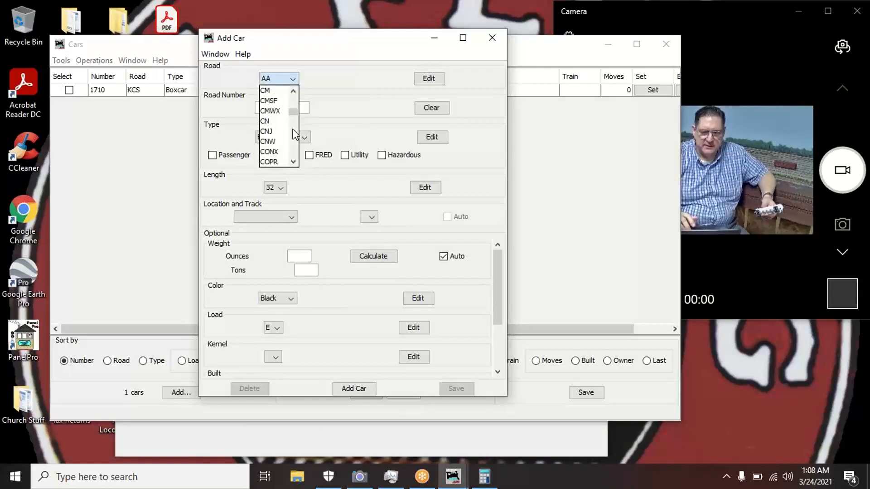
pyautogui.scroll(-2, 295, 134)
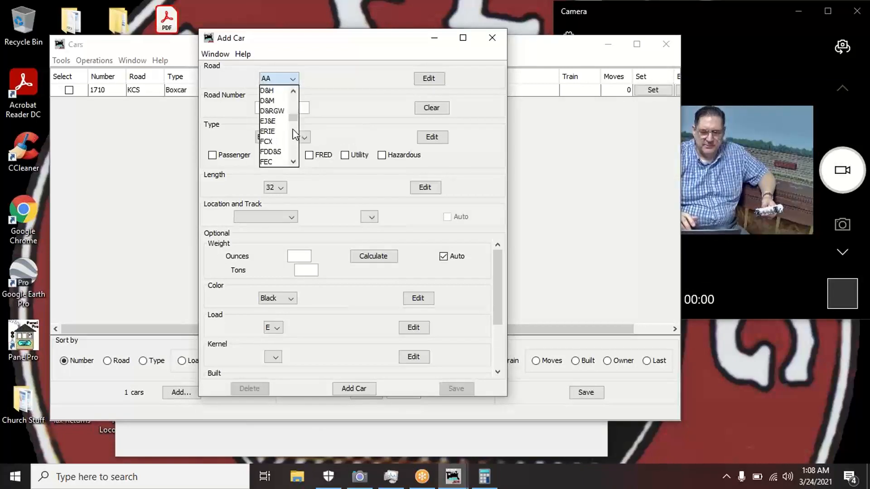
pyautogui.click(295, 92)
pyautogui.click(295, 92)
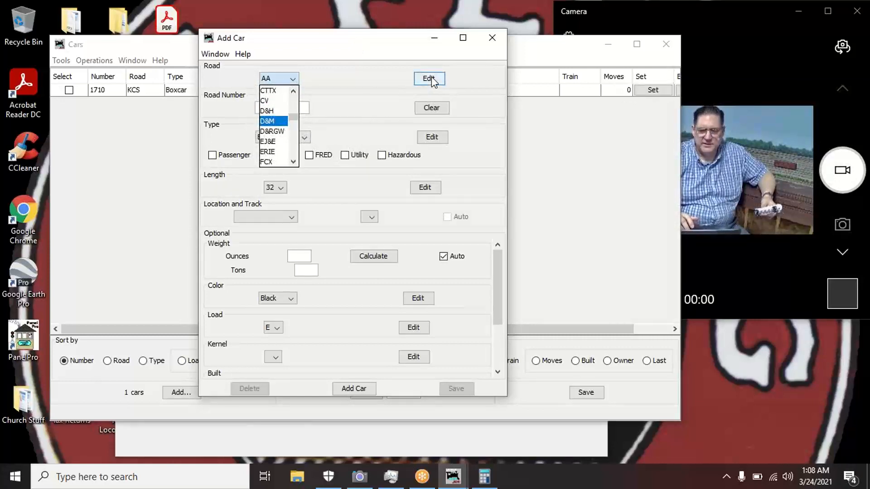
pyautogui.click(393, 88)
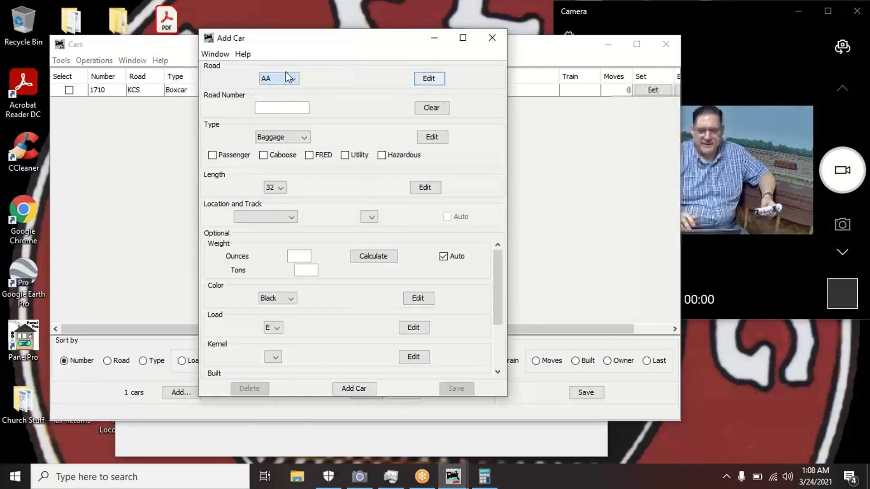
# - Add DOWX as a new road name in the Edit Car Road editor
pyautogui.click(429, 79)
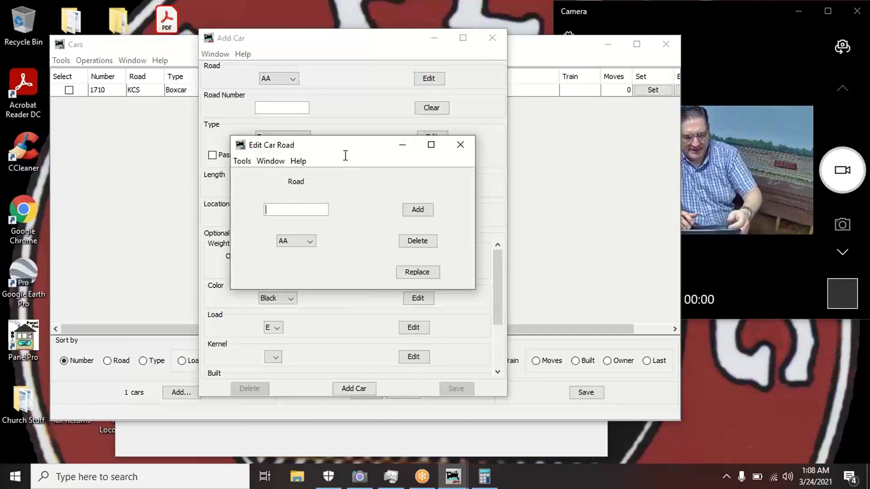
pyautogui.write('DOWX')
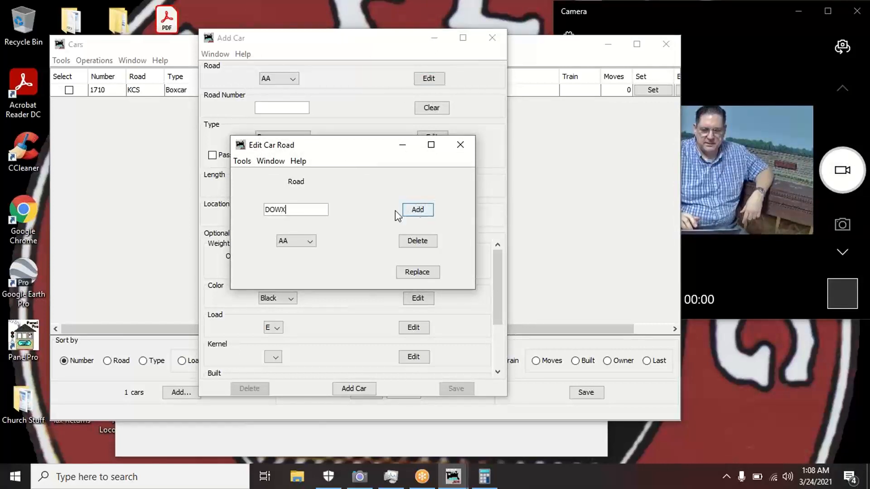
pyautogui.click(417, 211)
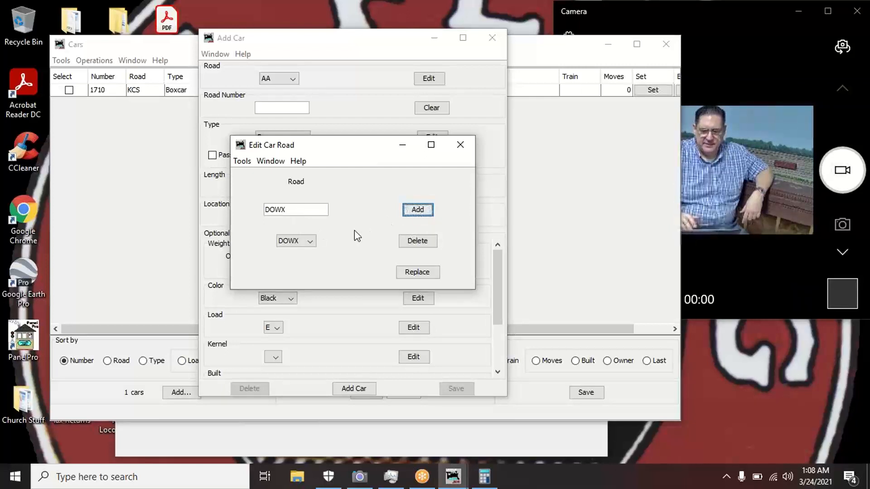
pyautogui.click(461, 144)
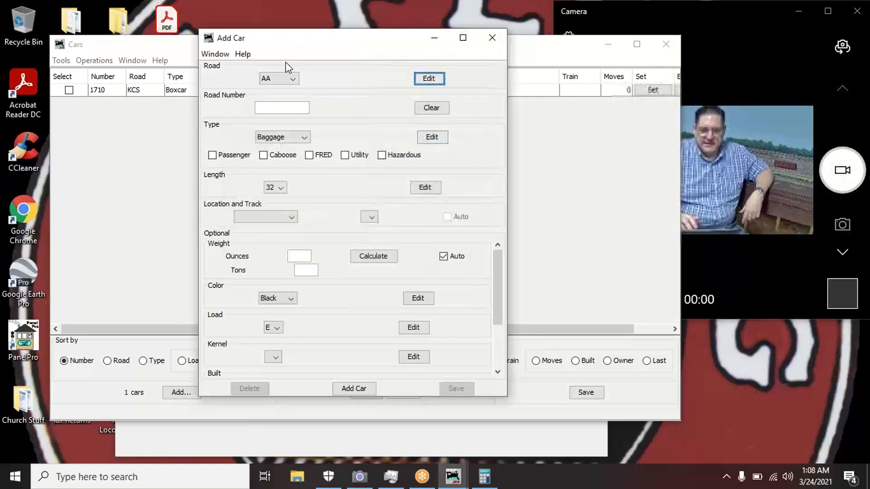
# - Reopen the Add Car form's Road list to find the new DOWX entry
pyautogui.click(293, 79)
pyautogui.click(295, 82)
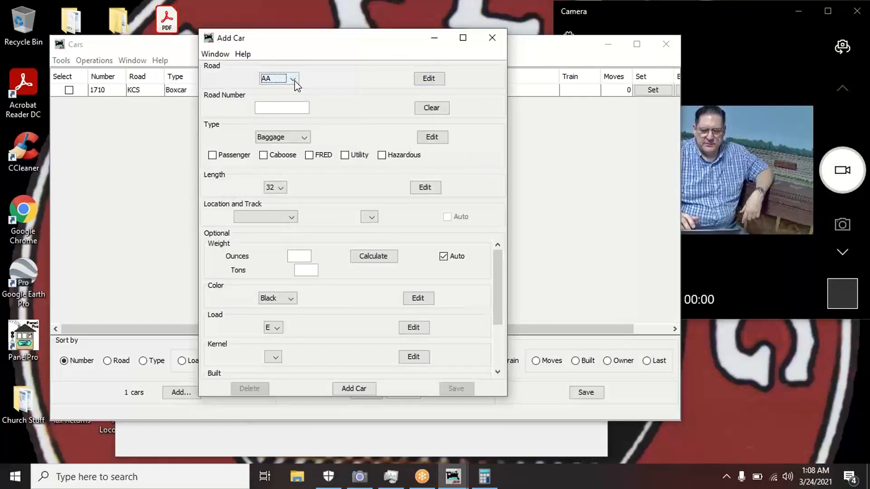
pyautogui.click(295, 80)
# - Set the new car's road to DOWX and its road number to 4747
pyautogui.press('d')
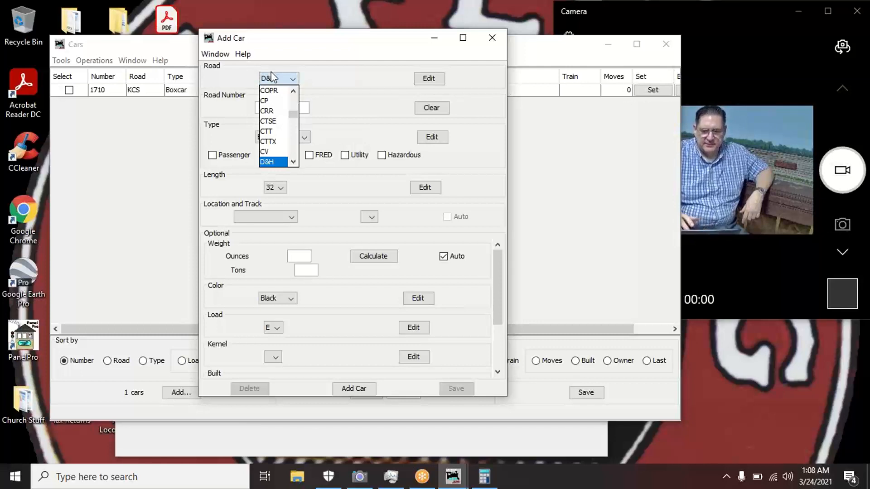
pyautogui.click(293, 162)
pyautogui.click(293, 162)
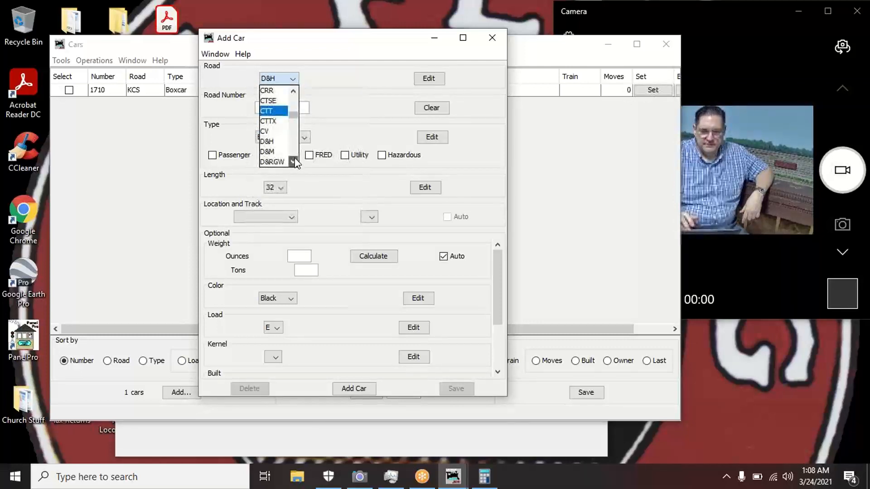
pyautogui.click(293, 162)
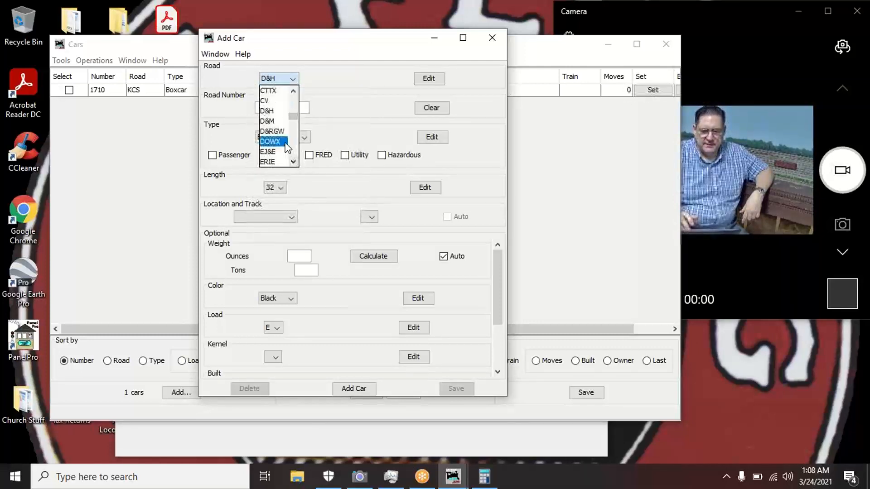
pyautogui.click(286, 143)
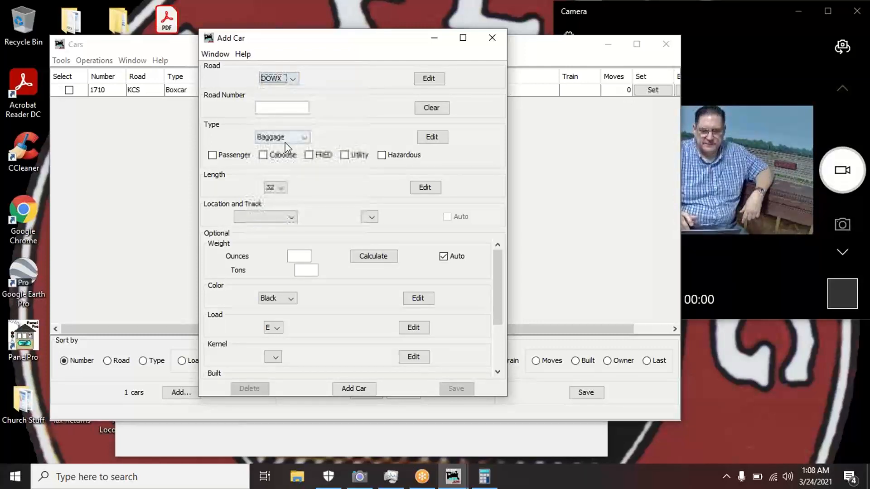
pyautogui.click(298, 107)
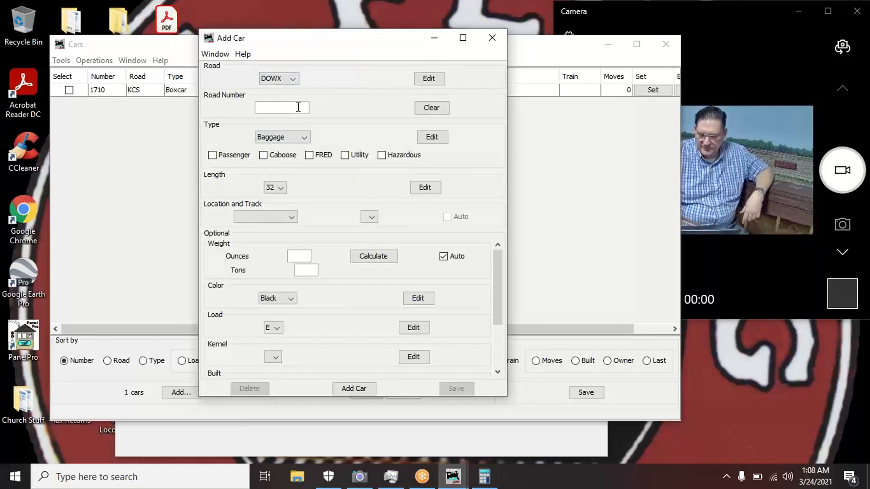
pyautogui.write('47')
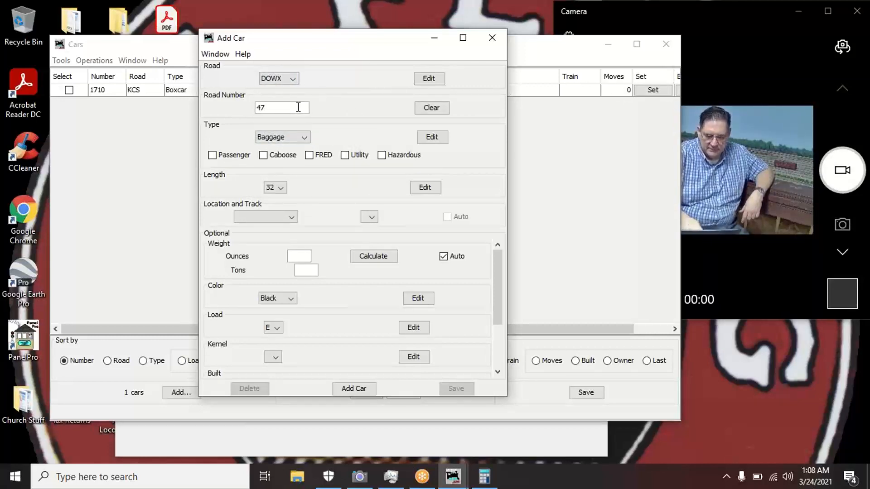
pyautogui.write('47')
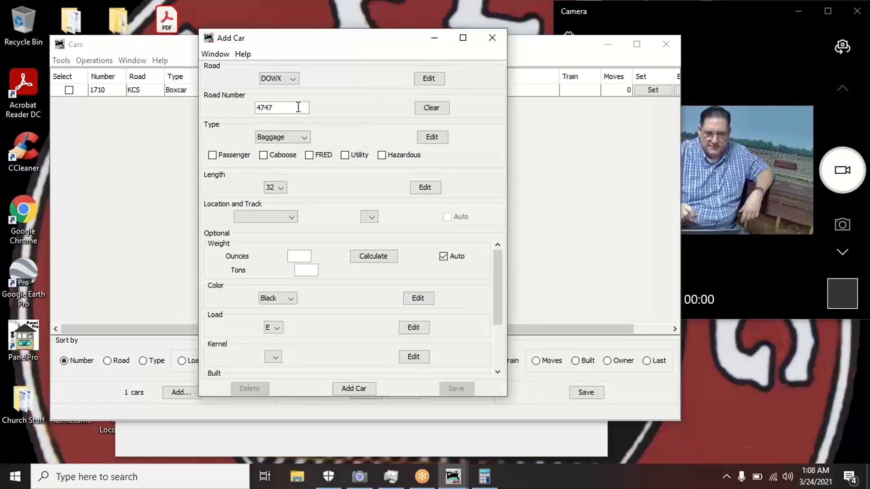
pyautogui.click(303, 137)
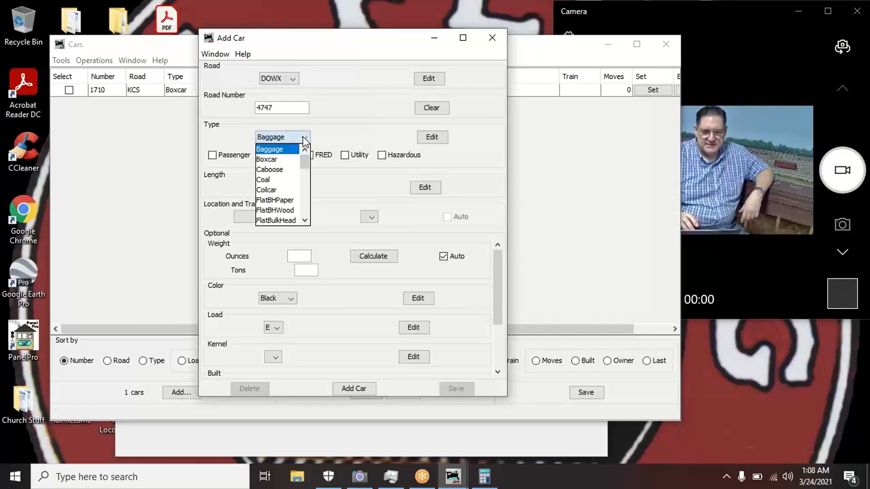
pyautogui.click(305, 181)
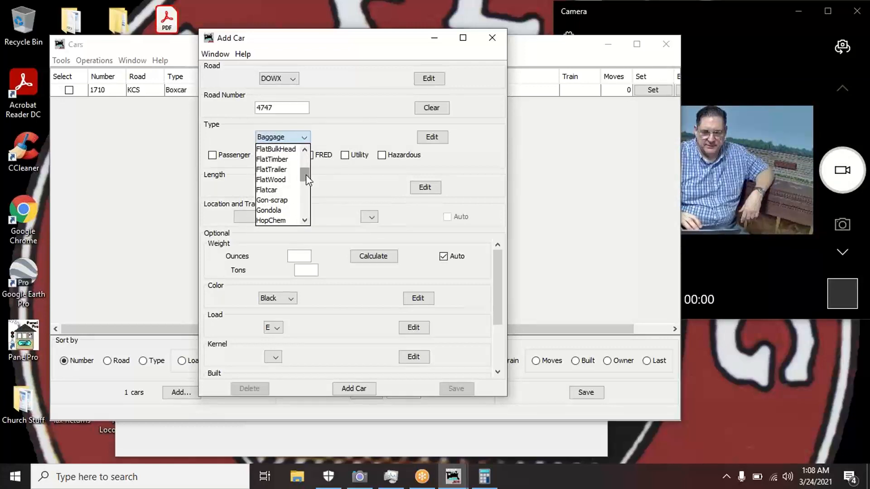
pyautogui.moveTo(306, 175); pyautogui.dragTo(306, 212)
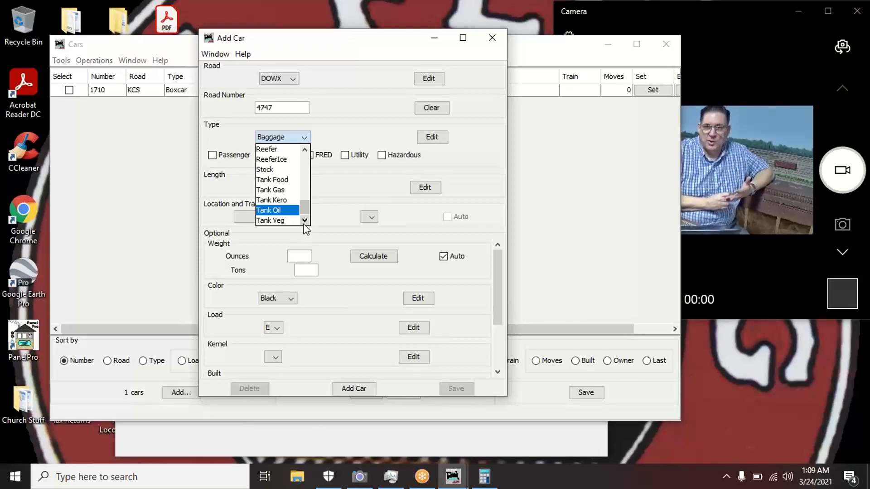
pyautogui.click(385, 192)
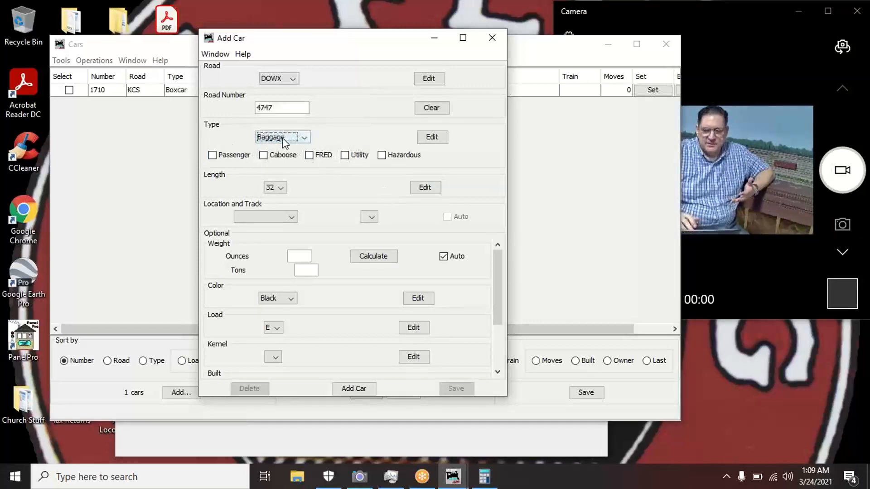
# - Enter Tank Chem as a new car type in the Edit Car Type editor
pyautogui.click(431, 137)
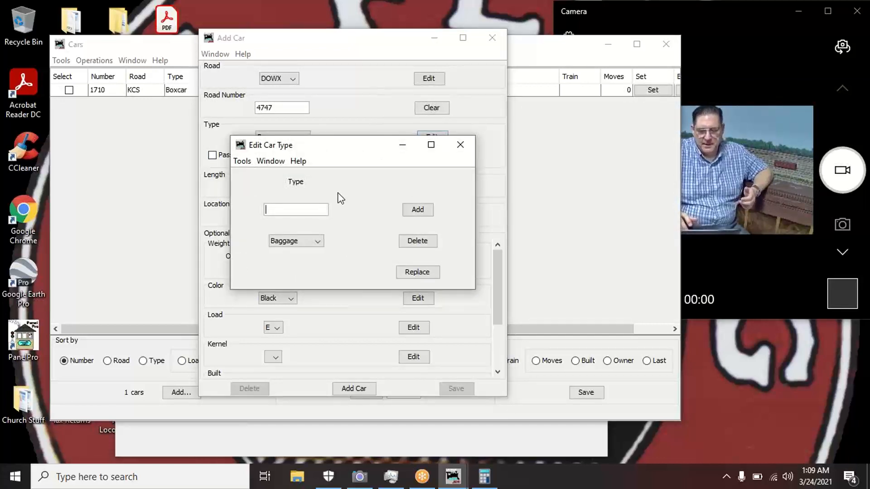
pyautogui.write('Ta')
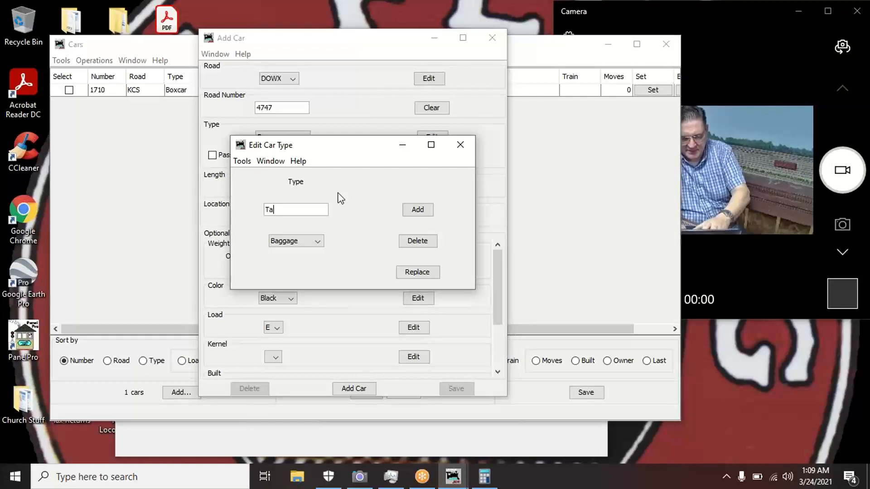
pyautogui.write('nk Chem')
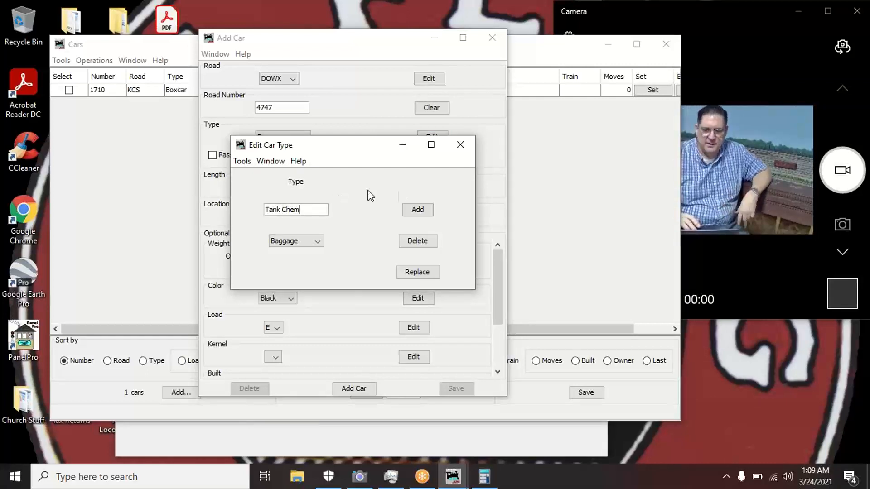
pyautogui.click(414, 210)
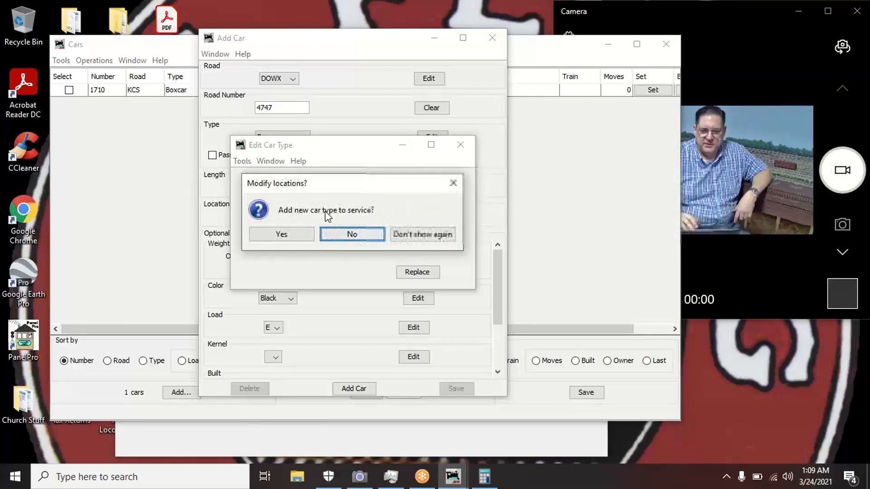
# - Agree to add Tank Chem to locations and trains, then check every location with Select All
pyautogui.click(297, 234)
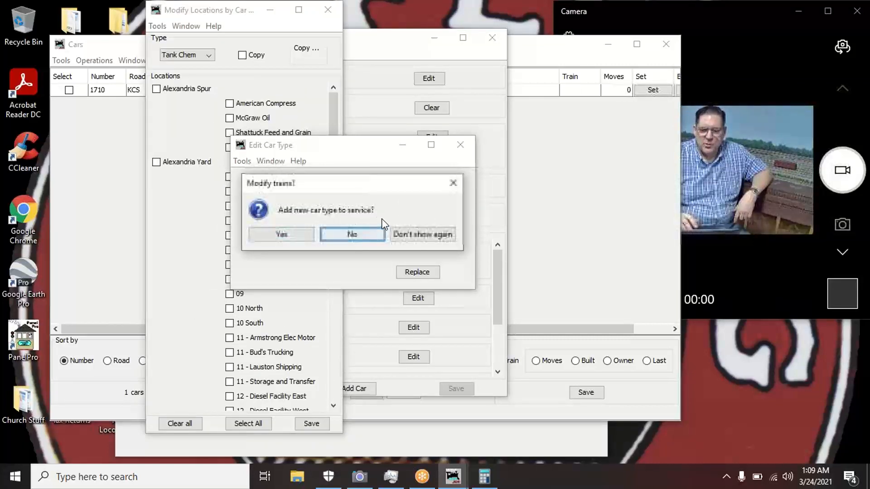
pyautogui.click(281, 234)
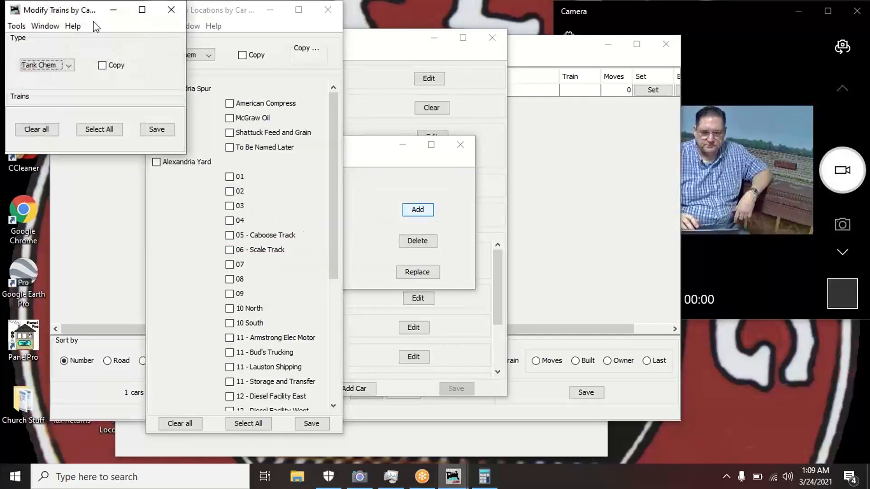
pyautogui.click(250, 30)
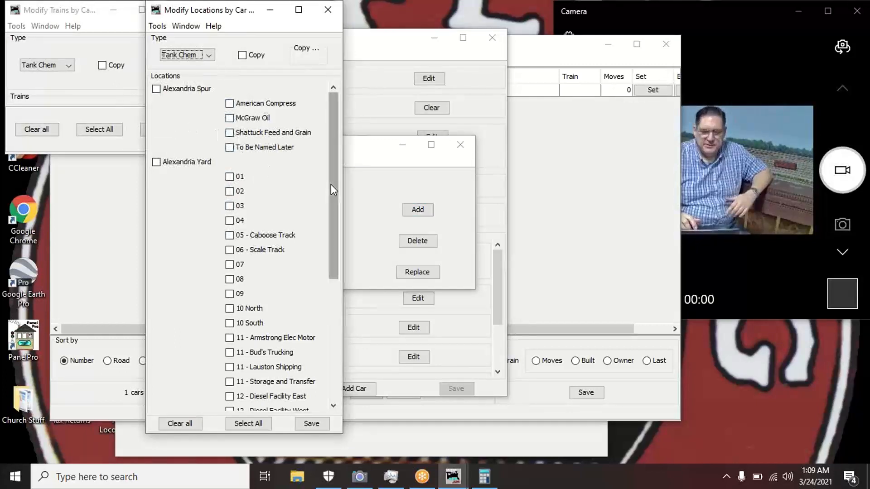
pyautogui.moveTo(333, 188); pyautogui.dragTo(336, 157)
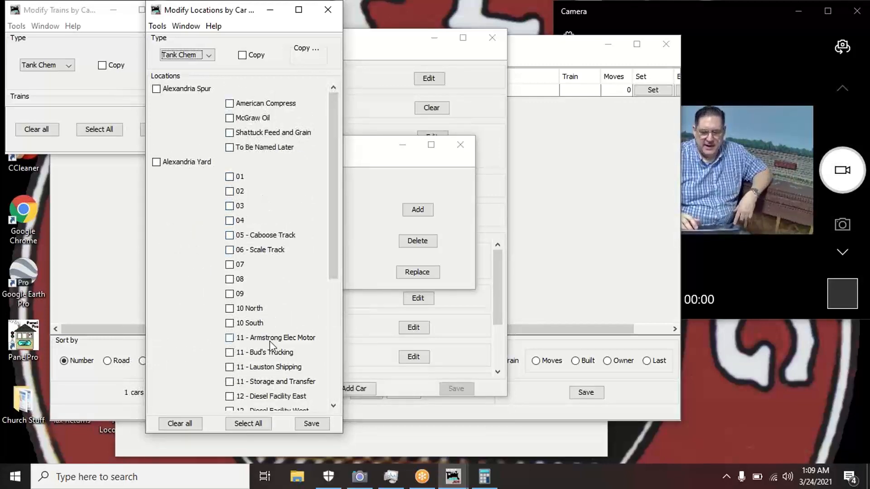
pyautogui.click(259, 424)
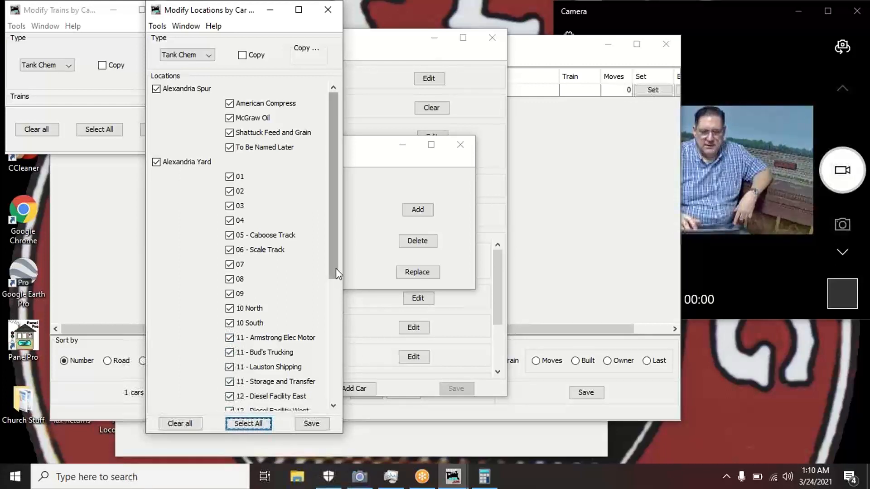
# - Uncheck Alexandria Spur's American Compress, Shattuck Feed and Grain, McGraw Oil and To Be Named Later
pyautogui.click(229, 103)
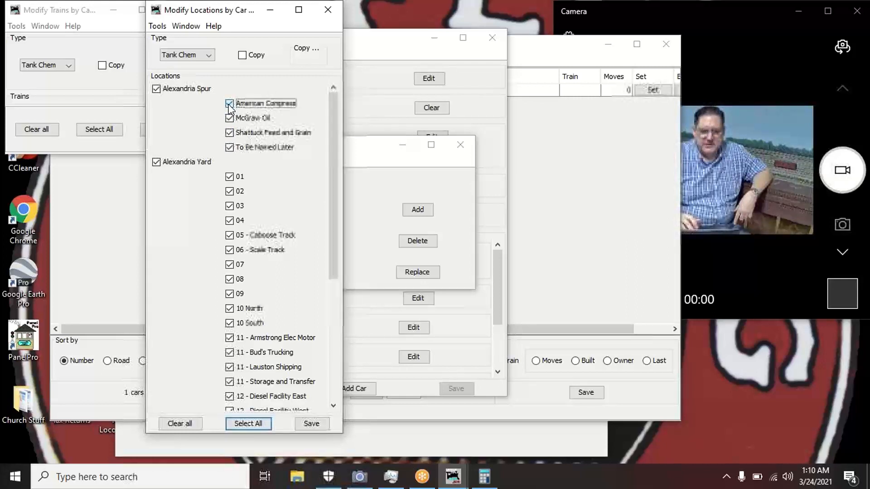
pyautogui.click(229, 133)
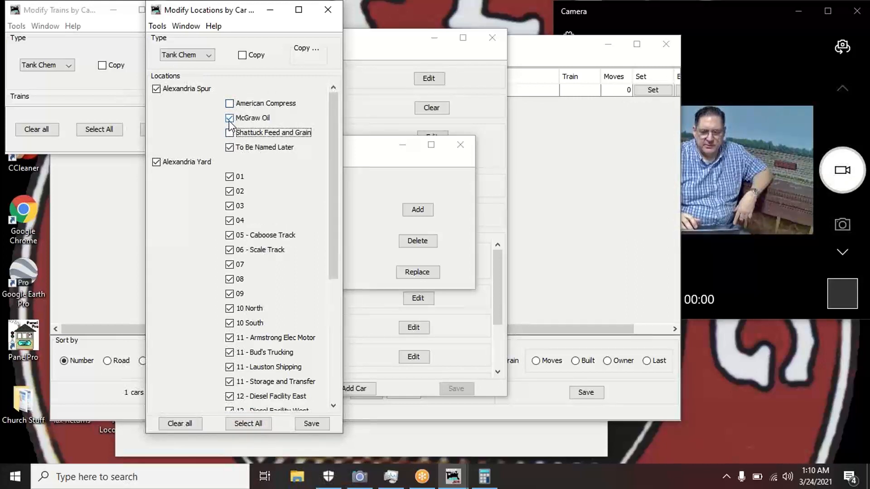
pyautogui.click(230, 118)
pyautogui.click(228, 148)
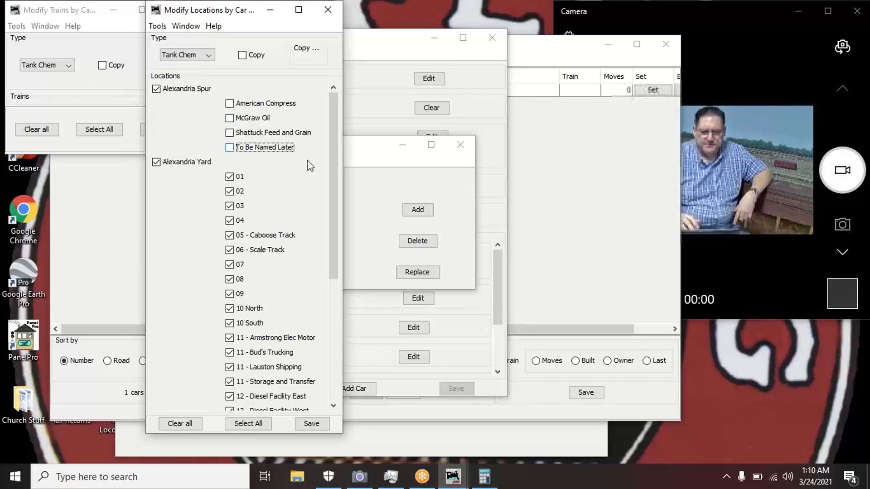
# - Uncheck Alexandria Yard tracks 05 Caboose, 10 North, all four 11 tracks, both 12 tracks and 13 Wrecker
pyautogui.moveTo(334, 174); pyautogui.dragTo(331, 196)
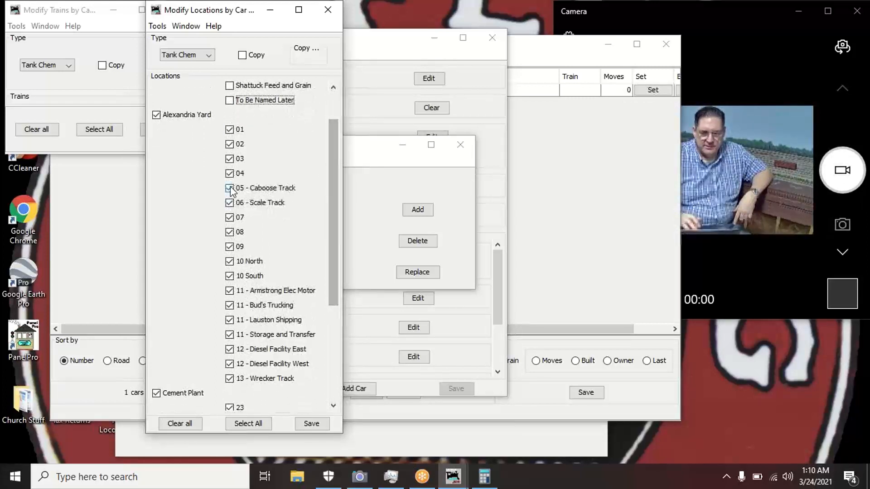
pyautogui.click(276, 188)
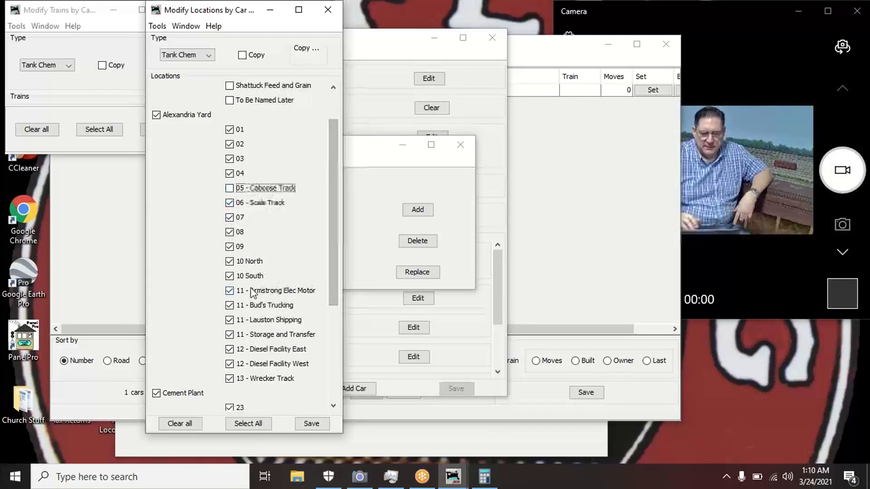
pyautogui.click(230, 262)
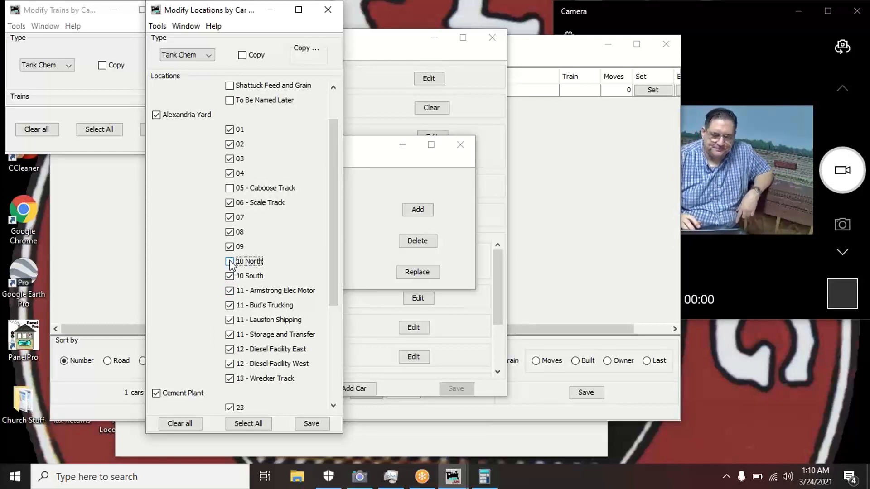
pyautogui.click(230, 290)
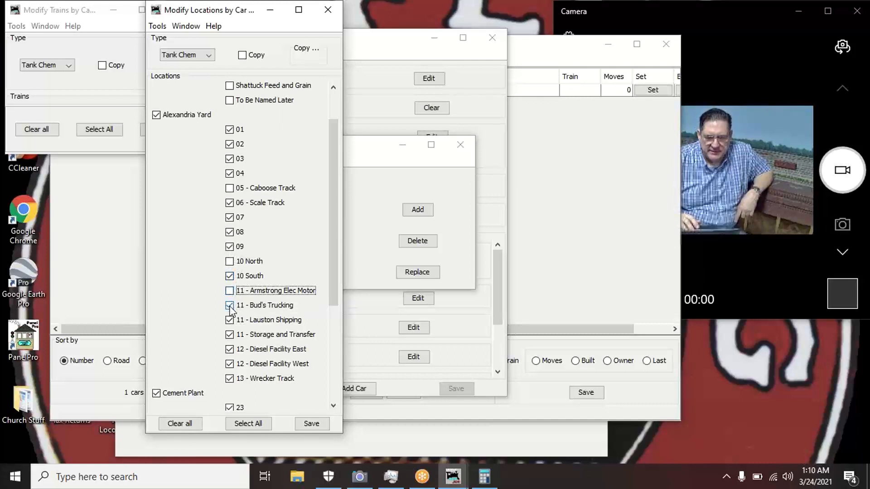
pyautogui.click(229, 306)
pyautogui.click(230, 320)
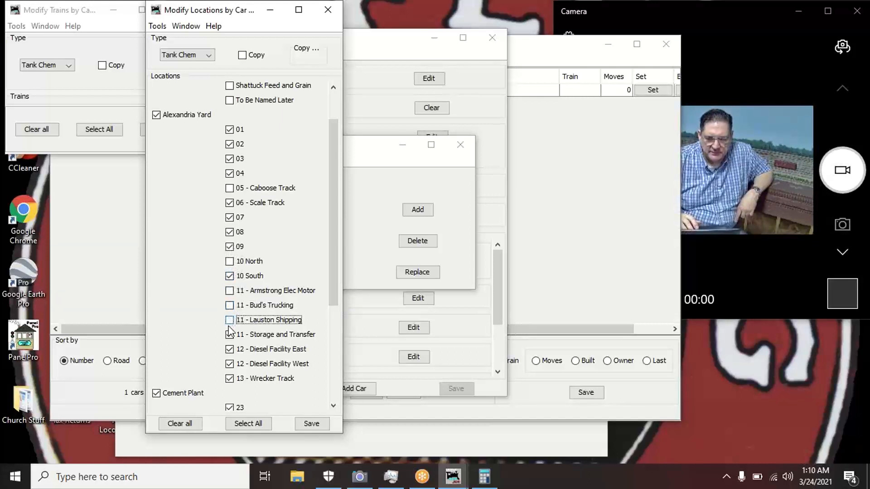
pyautogui.click(230, 334)
pyautogui.click(229, 349)
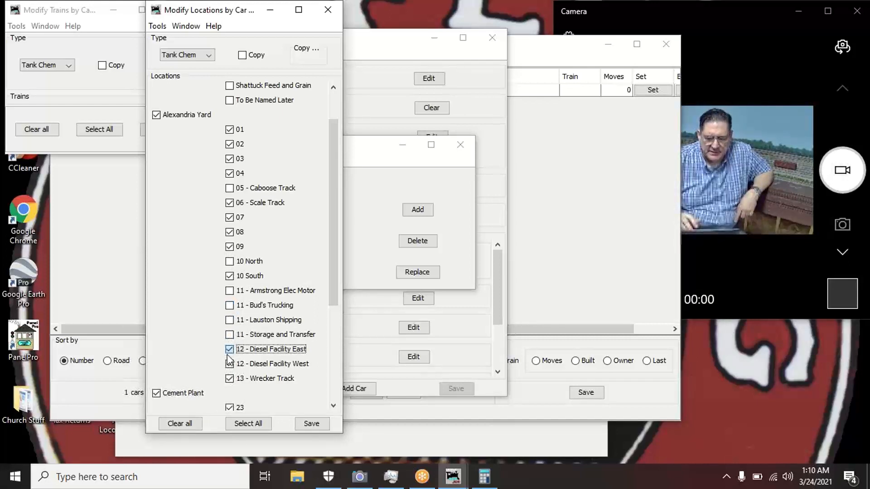
pyautogui.click(229, 364)
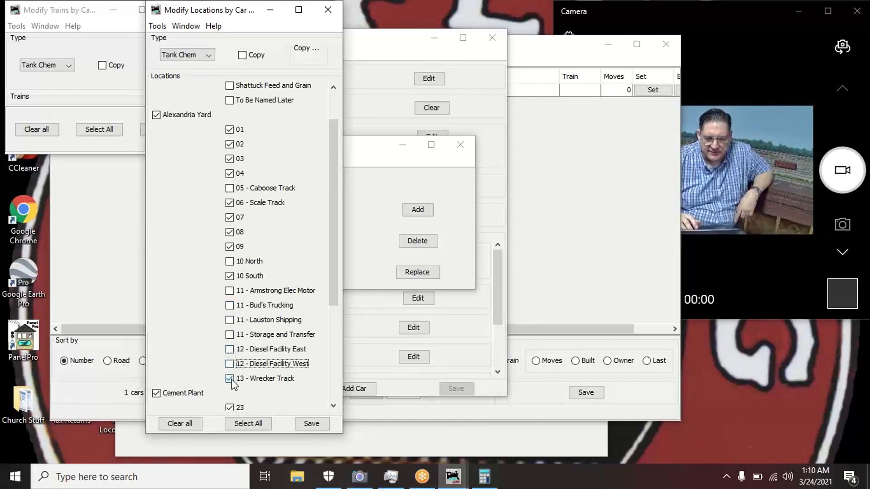
pyautogui.click(229, 378)
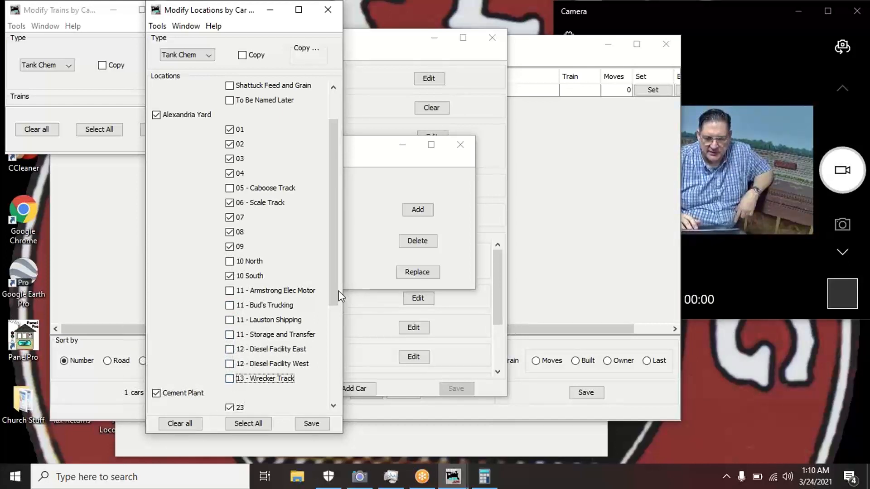
# - Uncheck Kraft Paper Mill's 16 - Switching Track for Tank Chem cars
pyautogui.moveTo(333, 290); pyautogui.dragTo(323, 398)
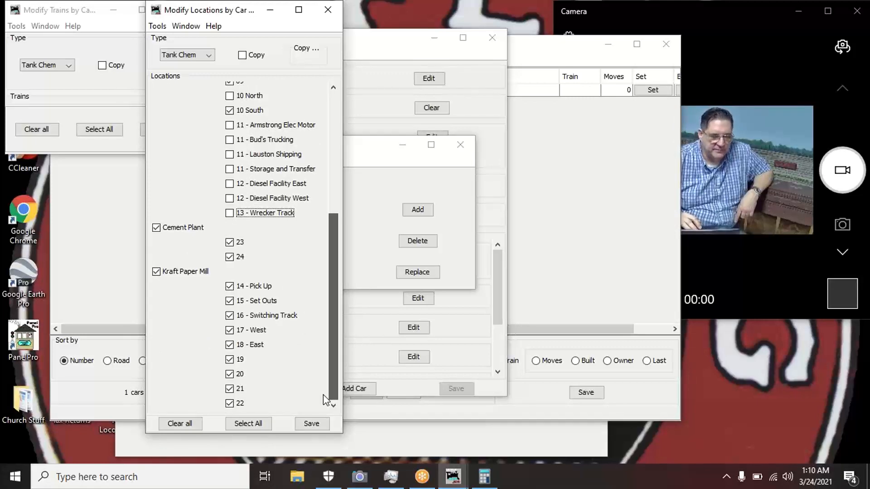
pyautogui.moveTo(323, 395); pyautogui.dragTo(323, 412)
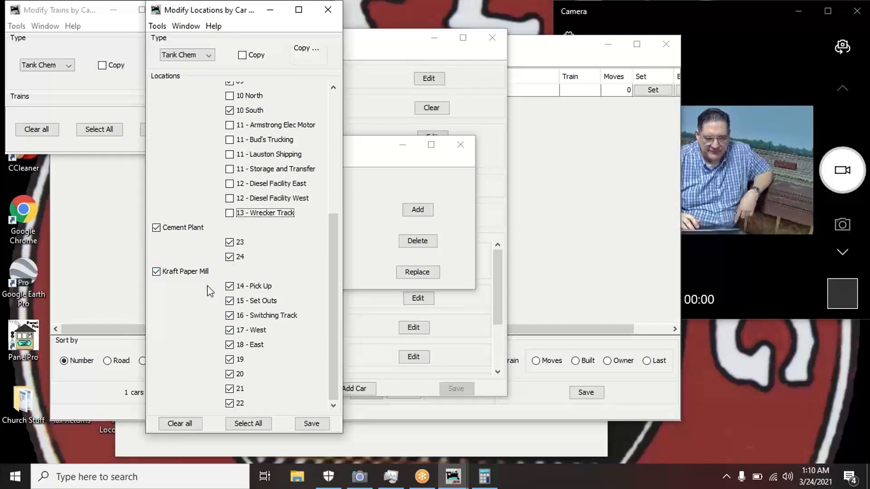
pyautogui.click(230, 316)
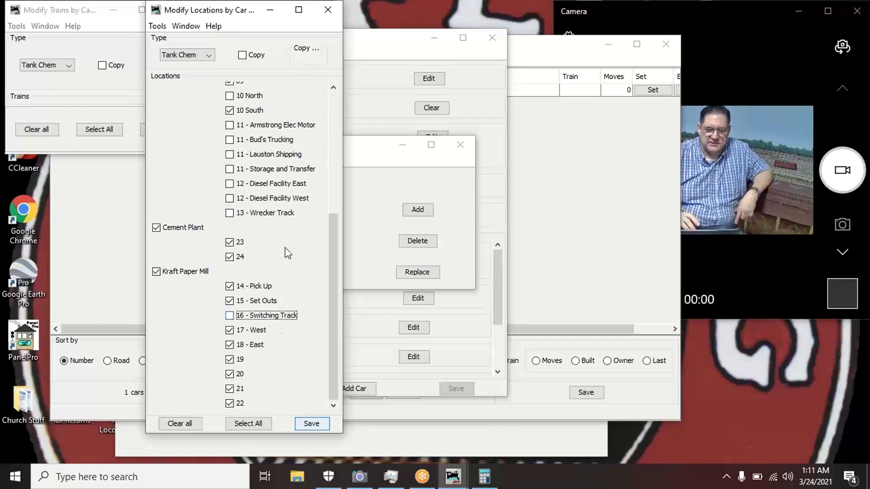
# - Save Tank Chem's location and train selections and close both Modify windows
pyautogui.click(315, 422)
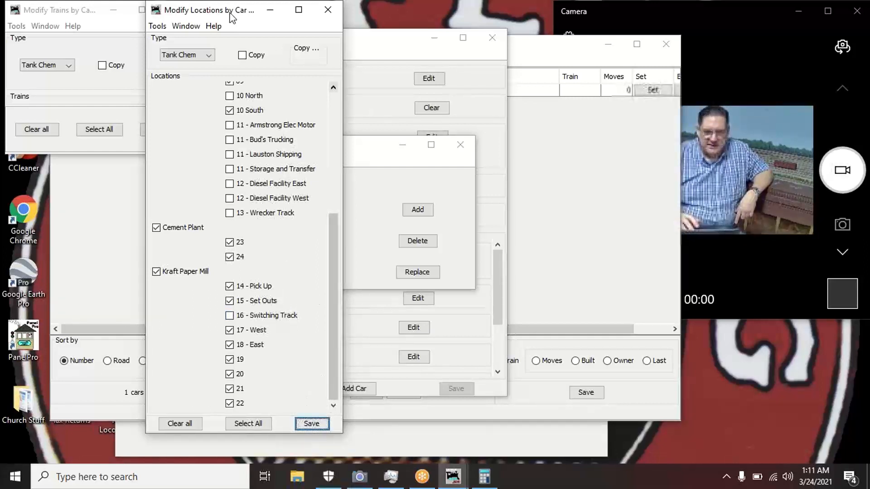
pyautogui.moveTo(233, 17); pyautogui.dragTo(174, 93)
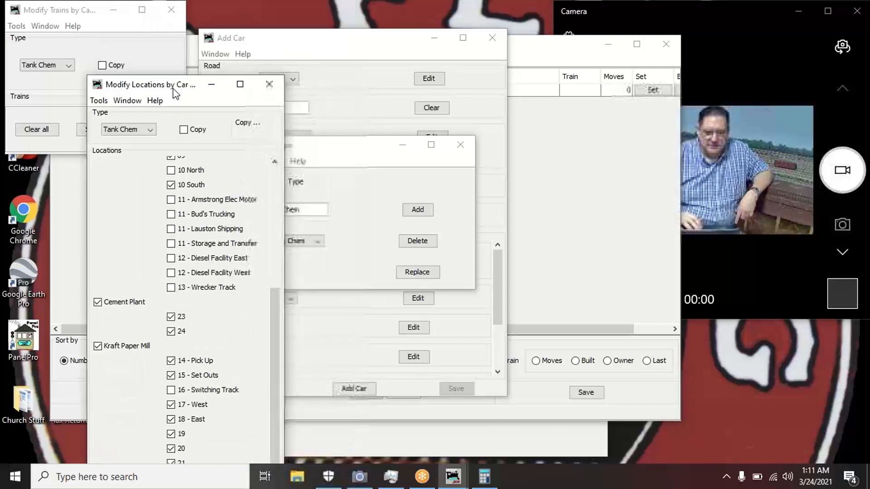
pyautogui.click(269, 84)
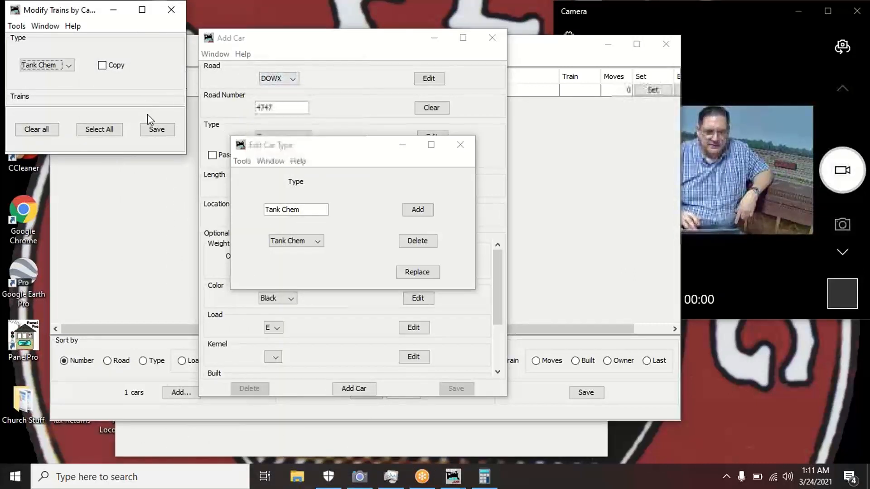
pyautogui.click(157, 129)
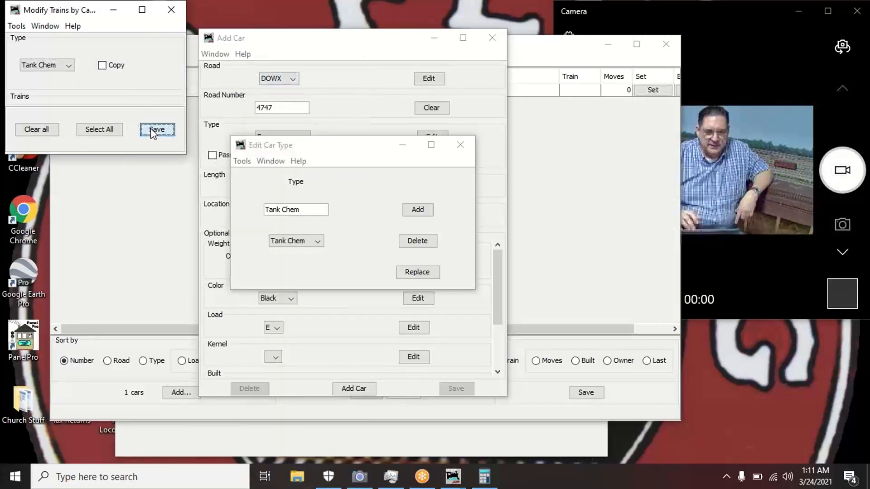
pyautogui.click(173, 12)
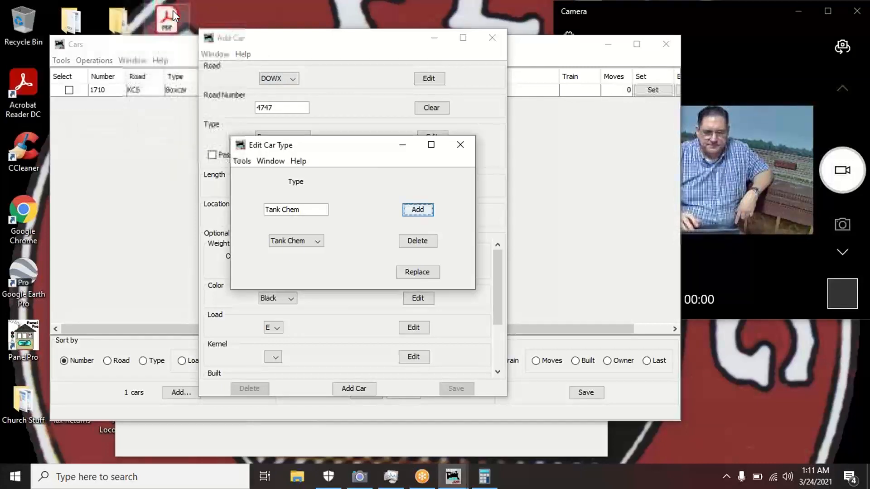
# - Register Tank Chem as a car type, dismiss the locations and trains prompts, and close the editor
pyautogui.click(425, 209)
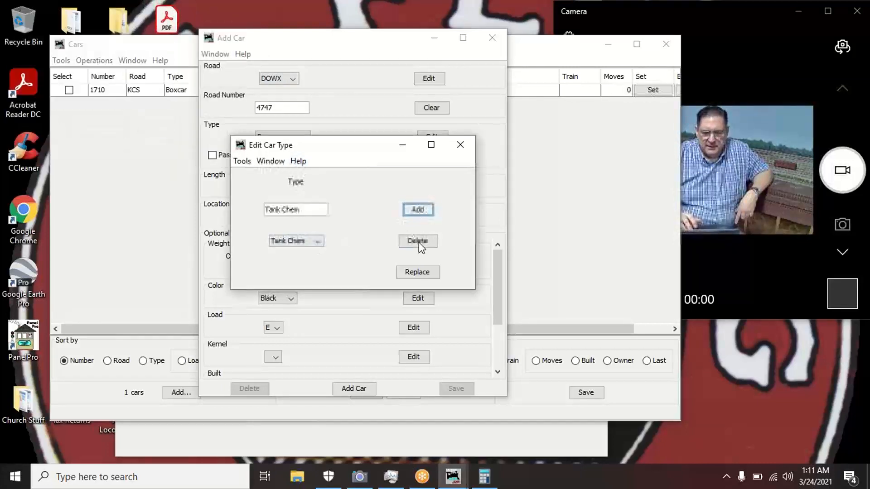
pyautogui.click(418, 210)
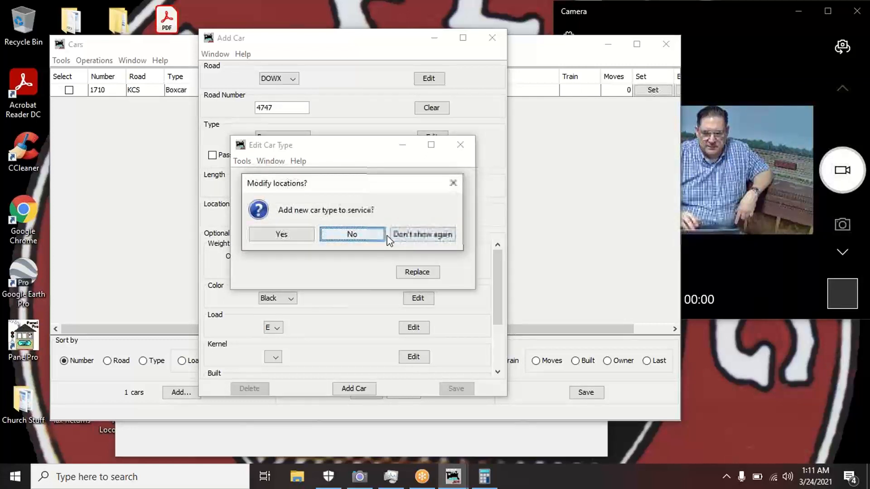
pyautogui.click(451, 186)
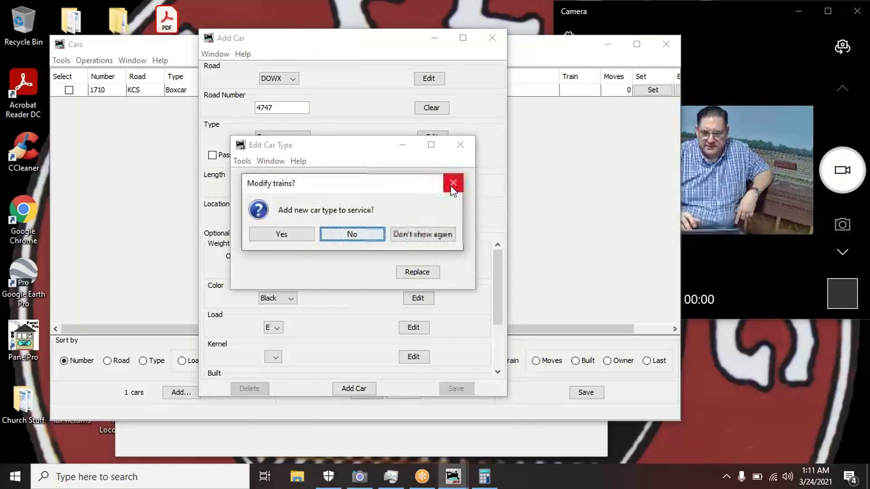
pyautogui.click(450, 186)
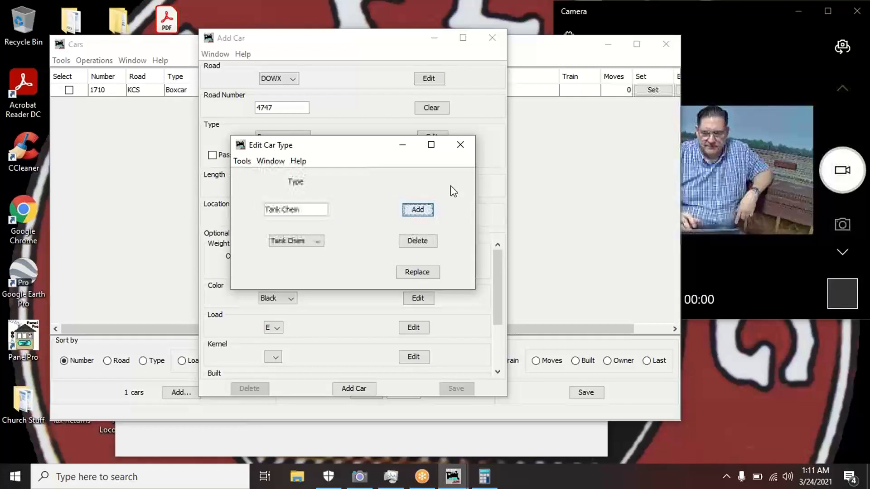
pyautogui.click(461, 145)
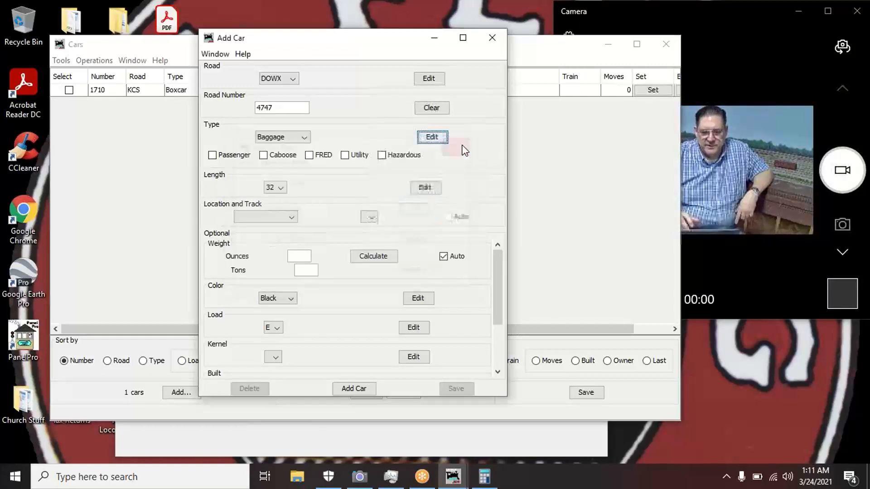
# - Set the DOWX 4747 car's type to Tank Chem, then switch to the Calculator
pyautogui.click(307, 143)
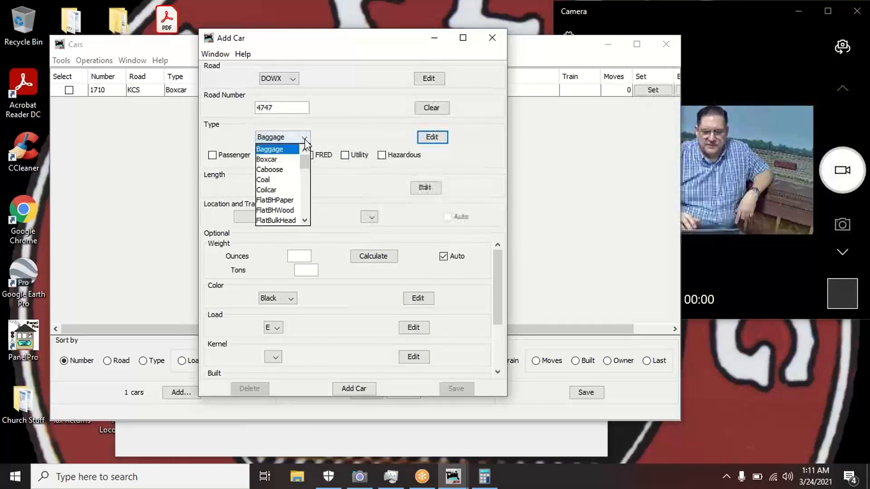
pyautogui.press('t')
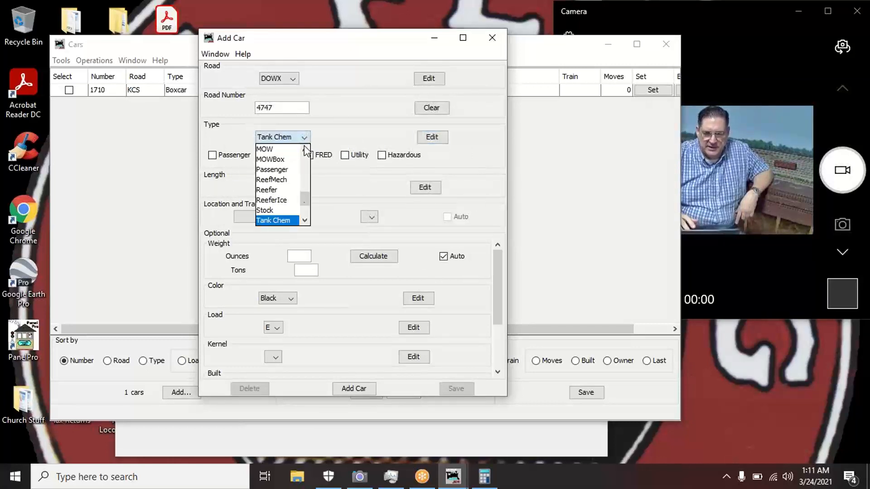
pyautogui.click(289, 221)
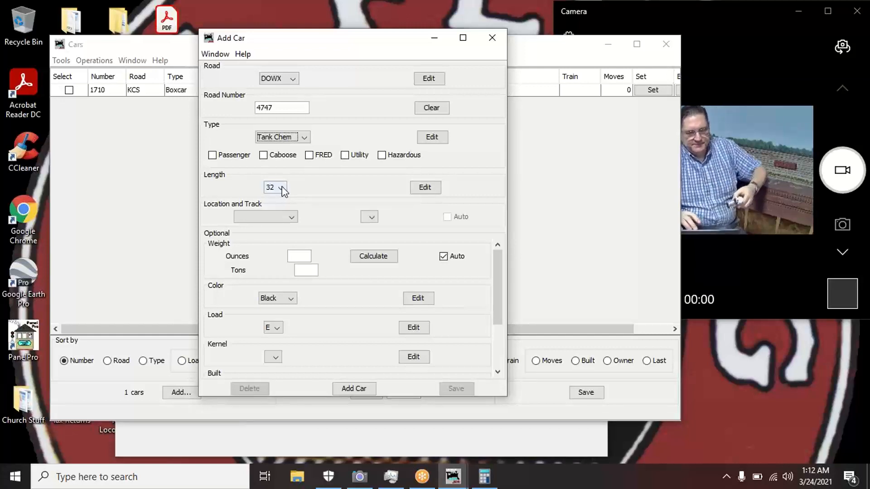
pyautogui.click(491, 483)
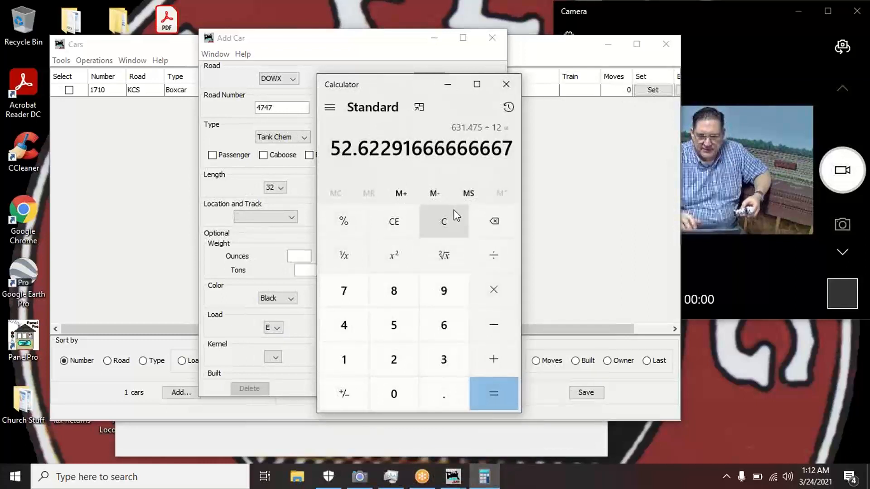
# - Clear Calculator and multiply 7.75 by 87.1 to get 675.025
pyautogui.click(450, 217)
pyautogui.click(355, 297)
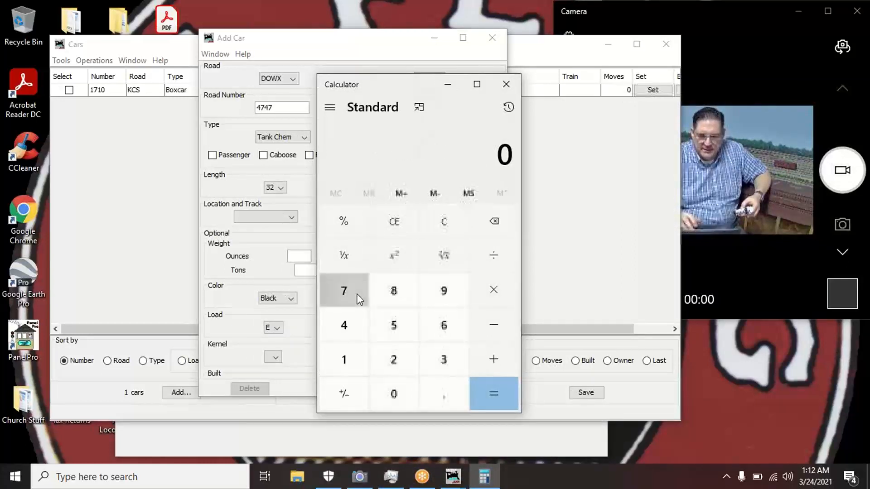
pyautogui.click(466, 394)
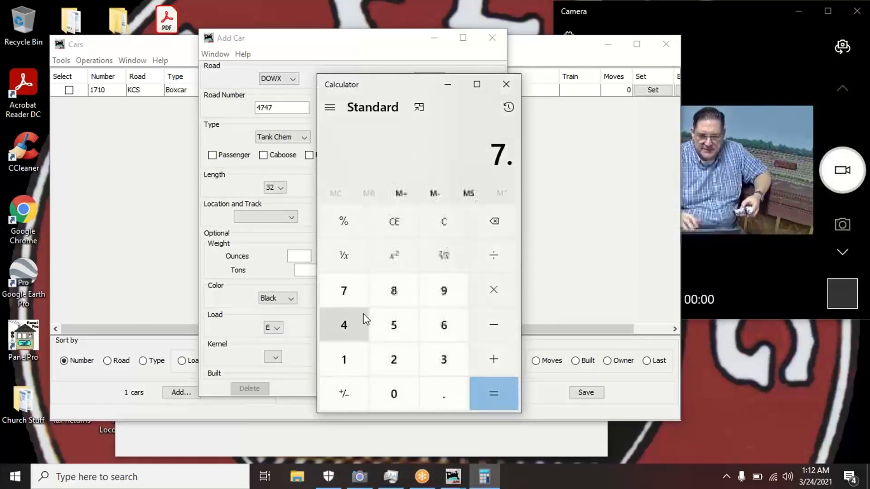
pyautogui.click(352, 295)
pyautogui.click(391, 325)
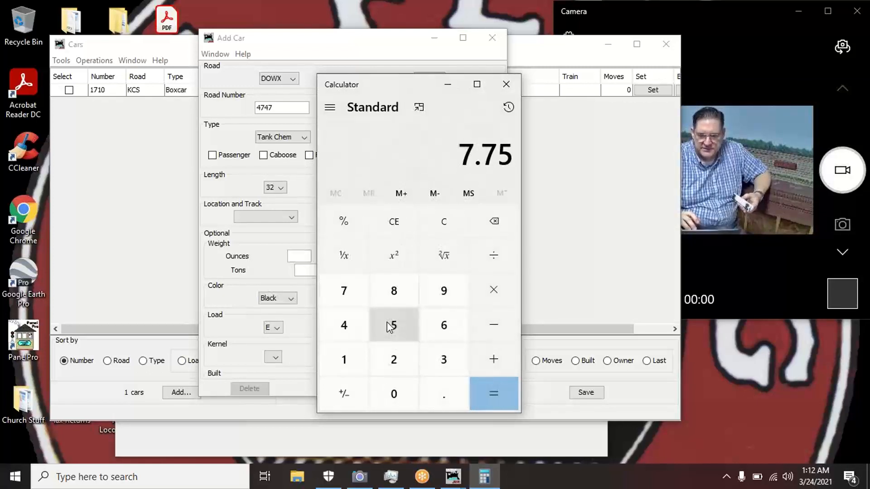
pyautogui.click(490, 290)
pyautogui.click(401, 293)
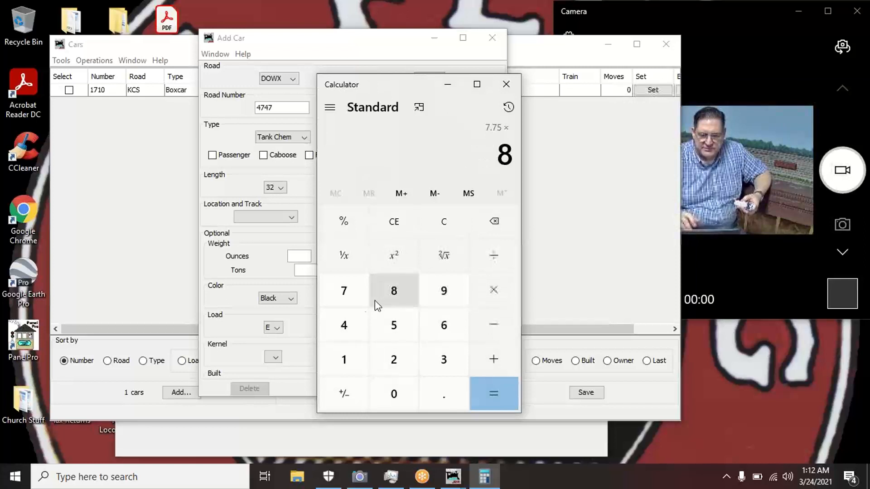
pyautogui.click(351, 301)
pyautogui.click(436, 388)
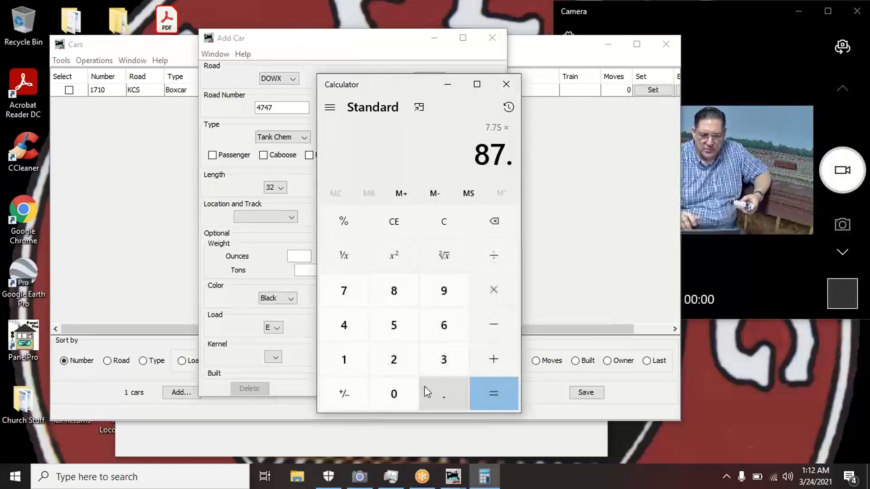
pyautogui.click(351, 365)
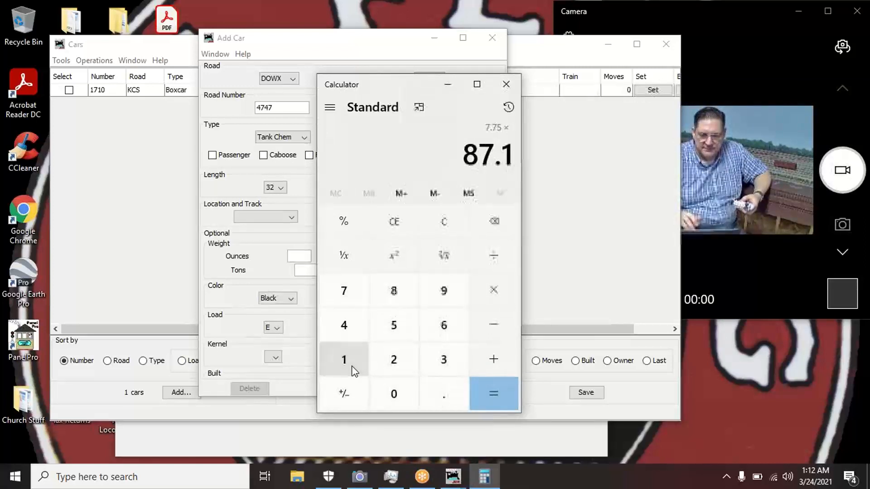
pyautogui.click(486, 396)
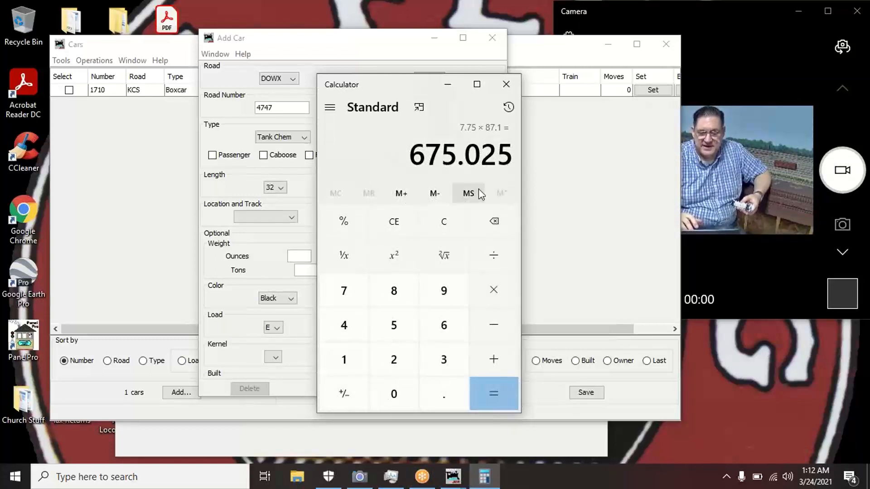
# - Divide 675.025 by 12 to get about 56.25, then return to the Add Car form
pyautogui.click(492, 255)
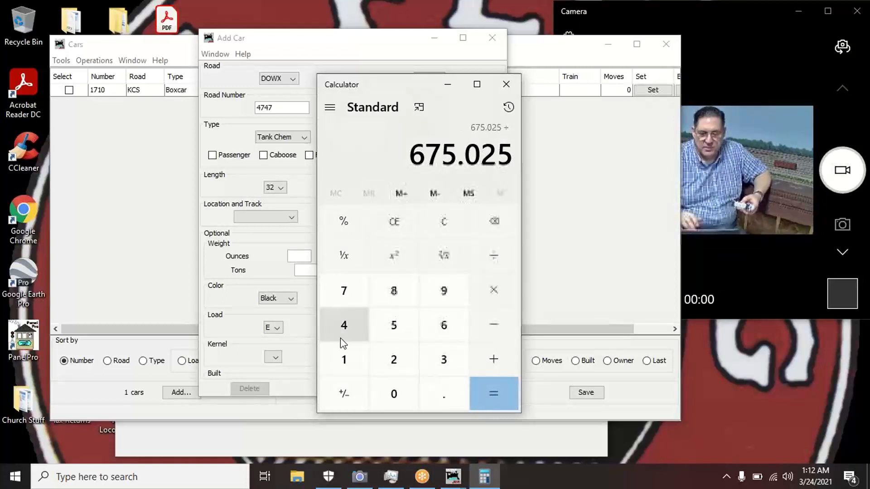
pyautogui.click(344, 356)
pyautogui.click(385, 352)
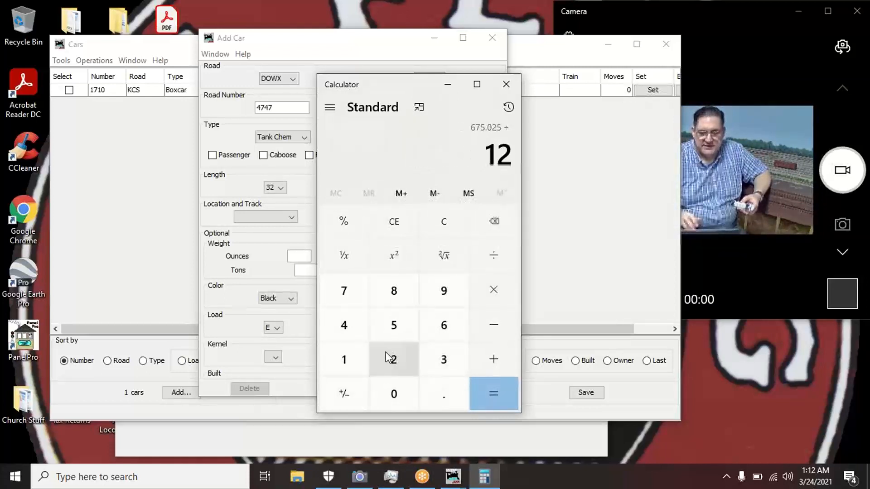
pyautogui.click(491, 388)
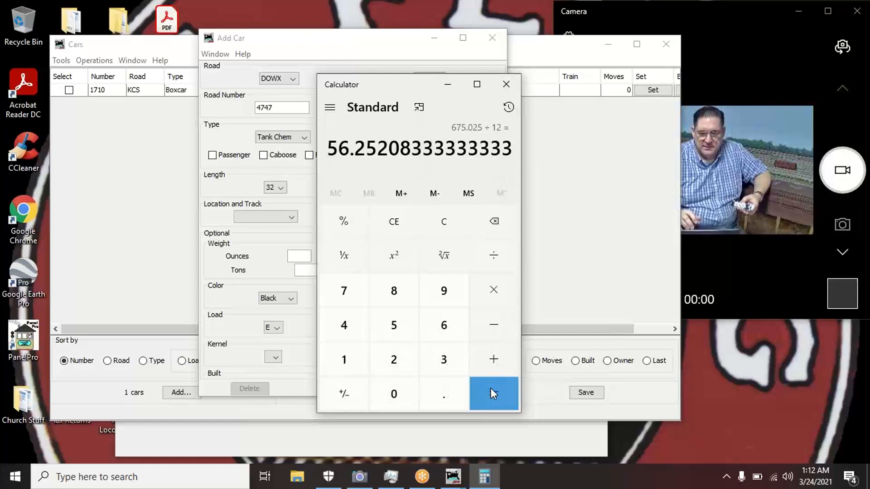
pyautogui.click(333, 46)
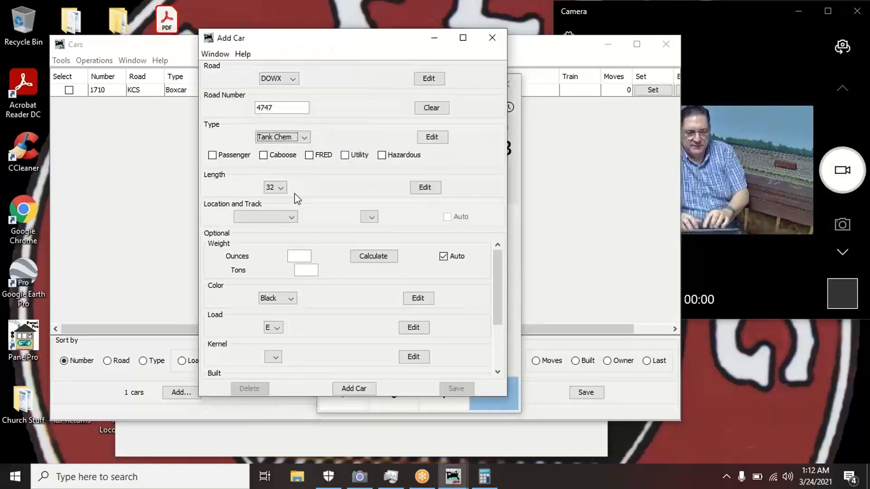
# - Add 56 as a new available car length in the length editor
pyautogui.click(281, 188)
pyautogui.moveTo(284, 214); pyautogui.dragTo(286, 242)
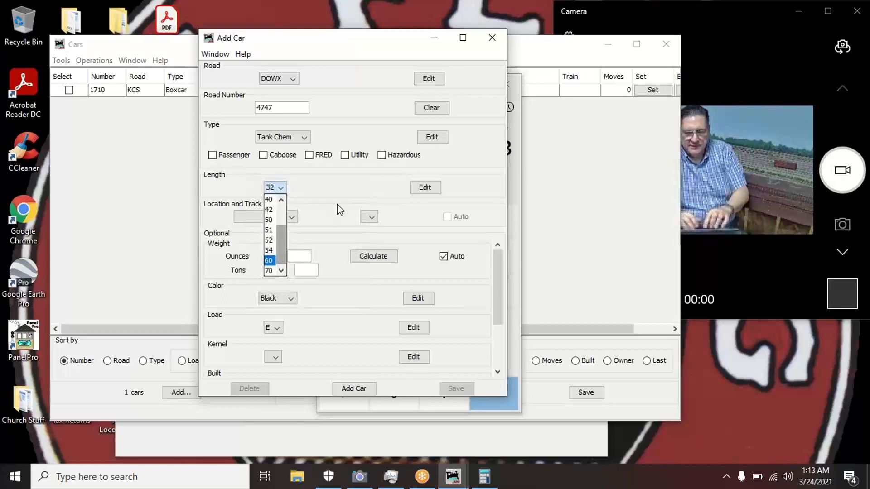
pyautogui.click(422, 188)
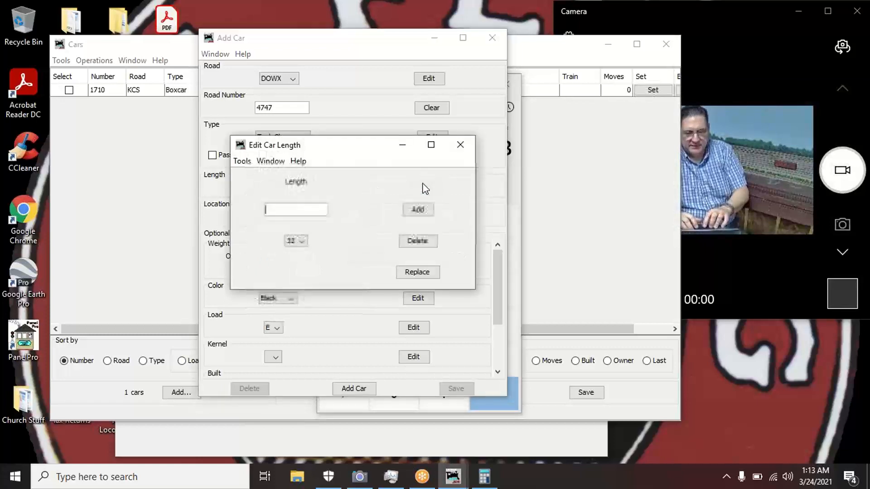
pyautogui.write('56')
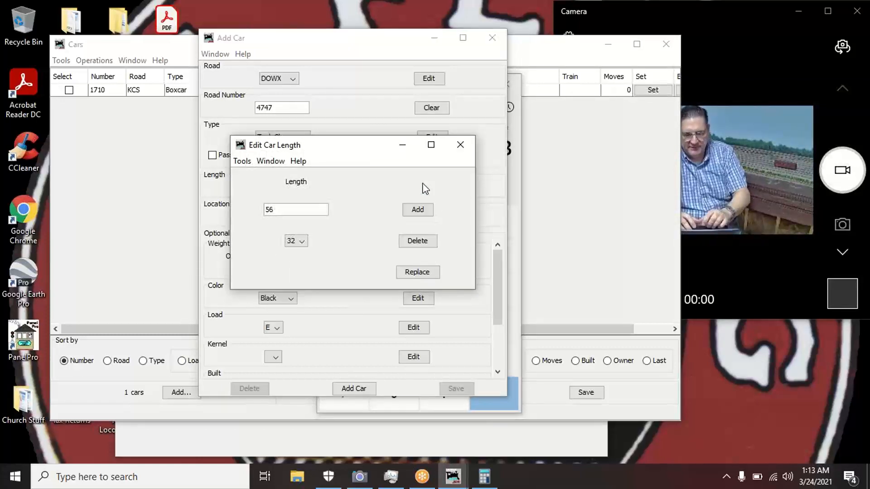
pyautogui.click(416, 209)
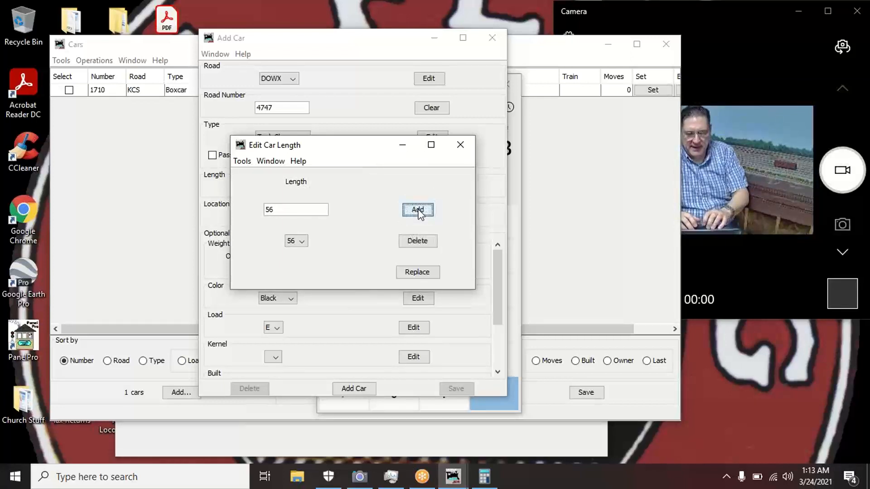
pyautogui.click(462, 144)
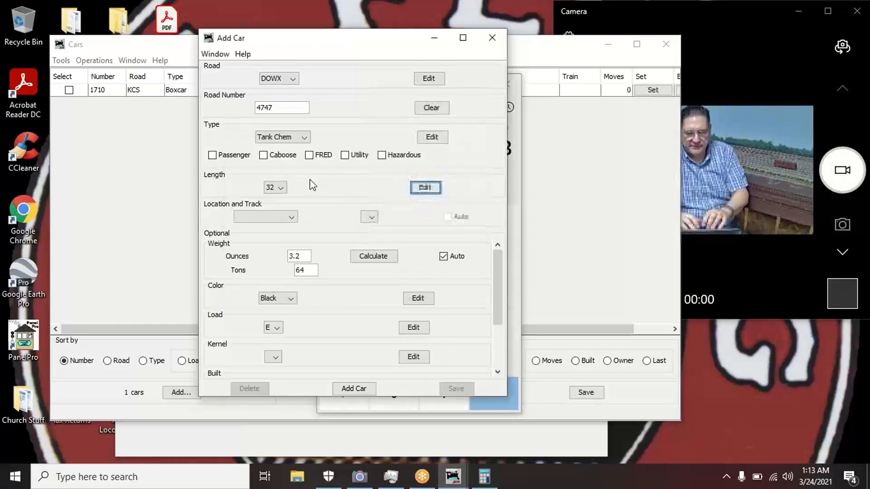
# - Choose 56 as DOWX 4747's length, giving a weight of 4.9 ounces and 97 tons
pyautogui.click(281, 188)
pyautogui.moveTo(283, 213); pyautogui.dragTo(285, 238)
pyautogui.click(272, 260)
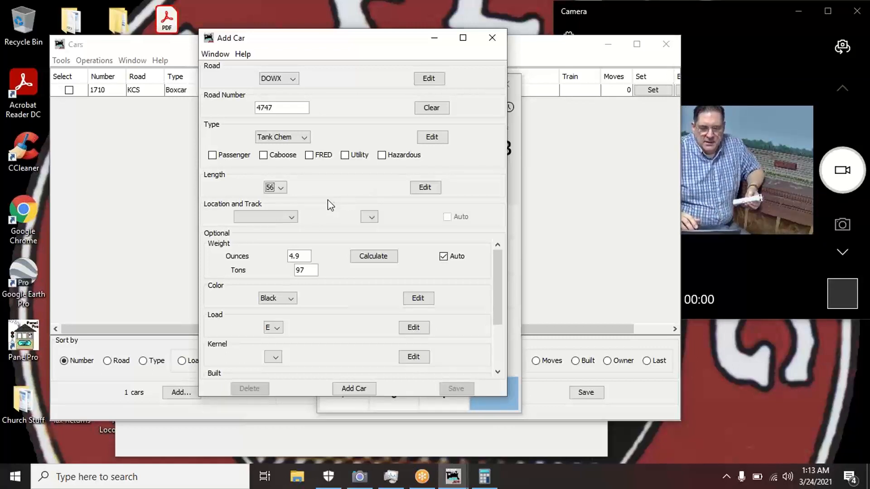
# - Choose Alexandria Yard as the DOWX 4747 car's location and 01 as its track
pyautogui.click(291, 216)
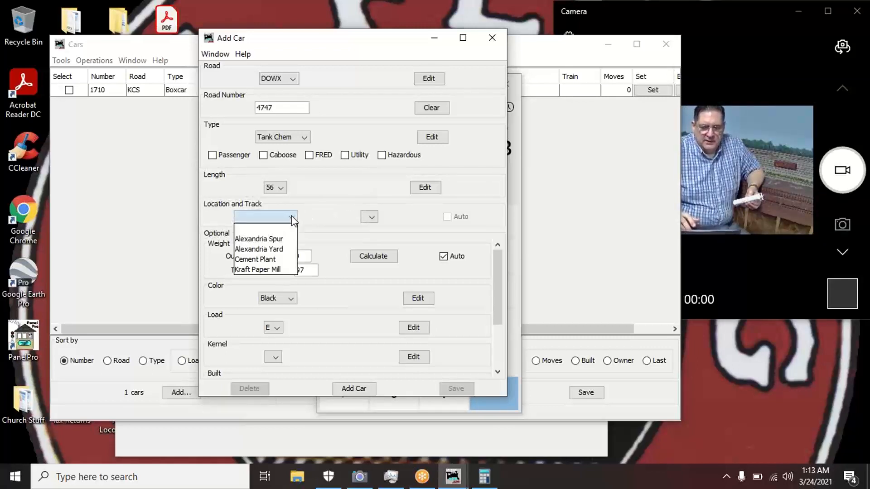
pyautogui.click(285, 250)
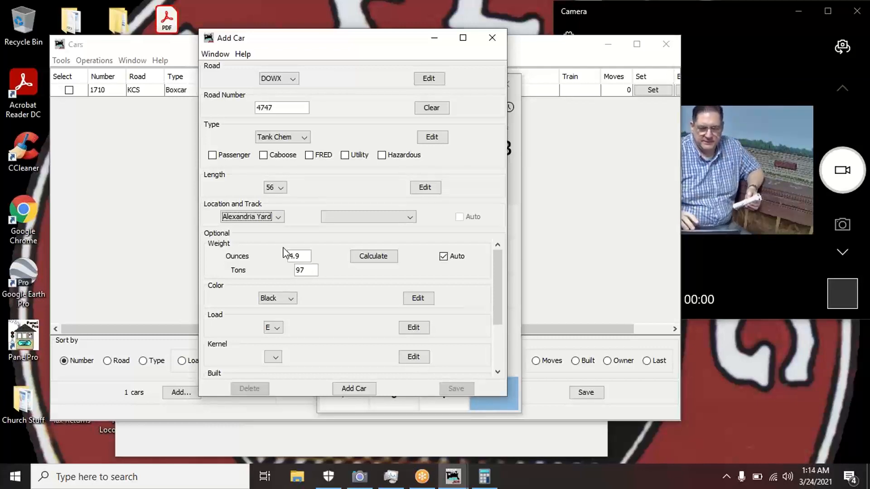
pyautogui.click(410, 216)
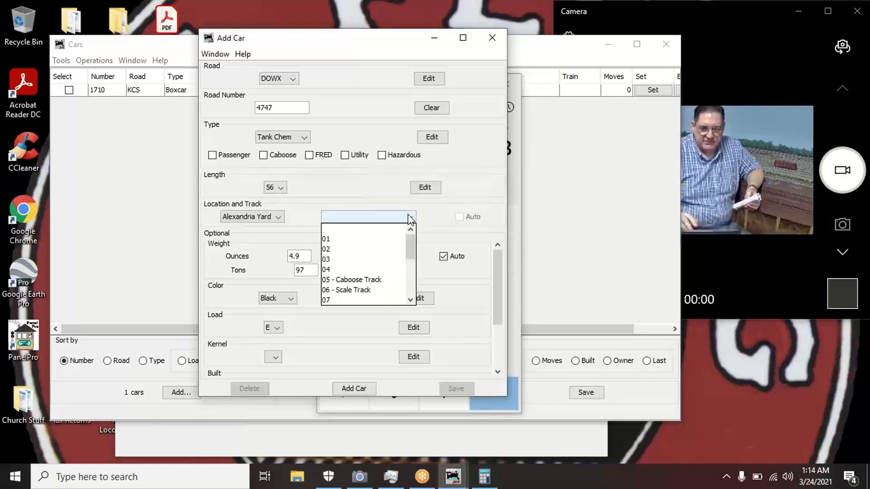
pyautogui.click(377, 239)
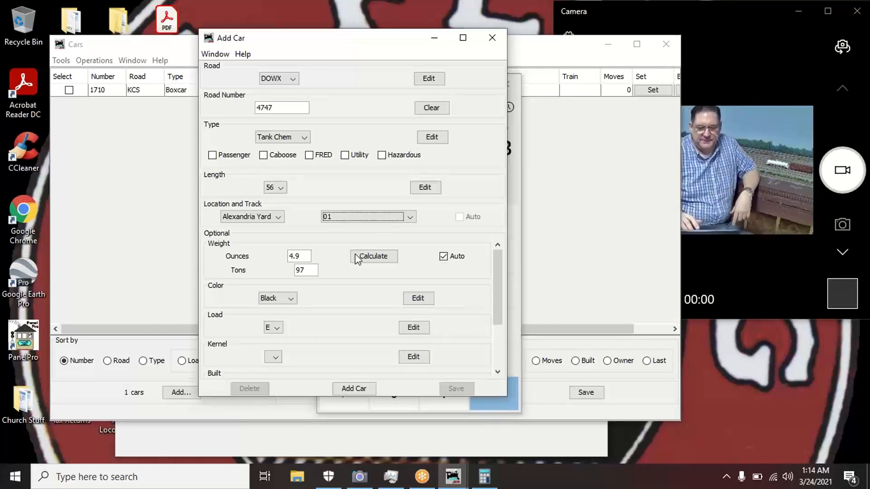
# - Set the car colour to White, keep load E, and scroll to the Built, Owner and Comment fields
pyautogui.click(293, 298)
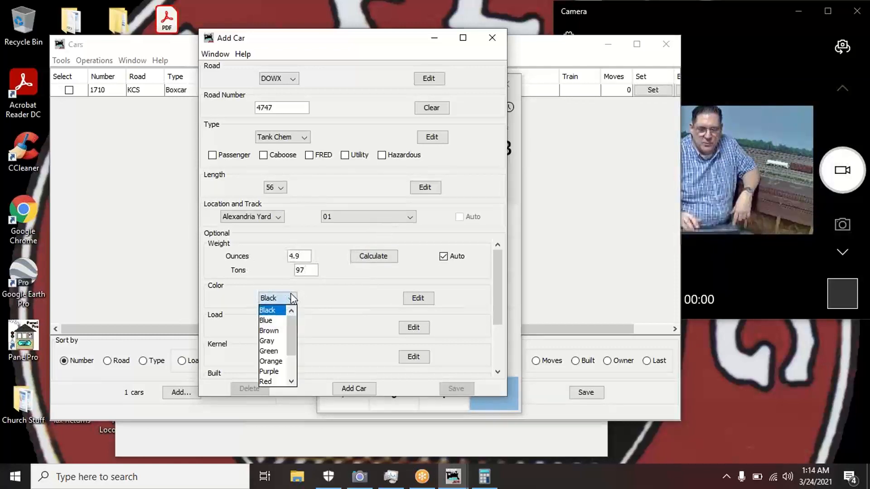
pyautogui.scroll(-2, 293, 371)
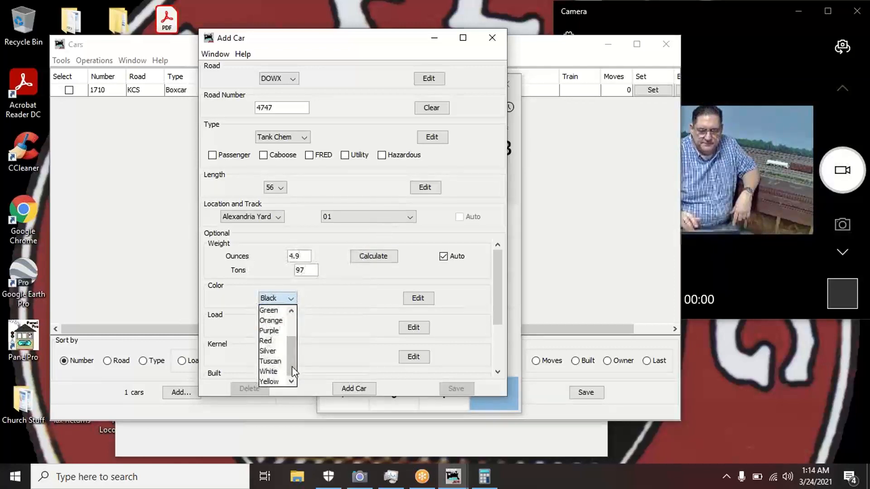
pyautogui.click(274, 371)
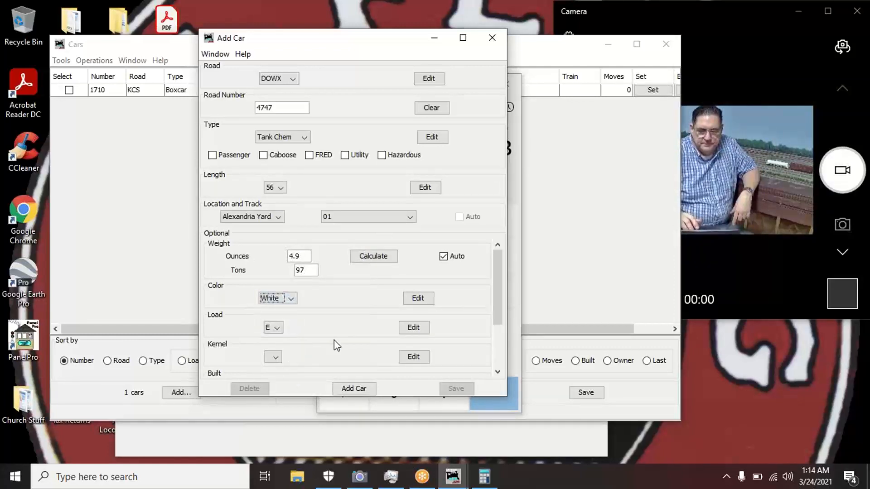
pyautogui.click(291, 299)
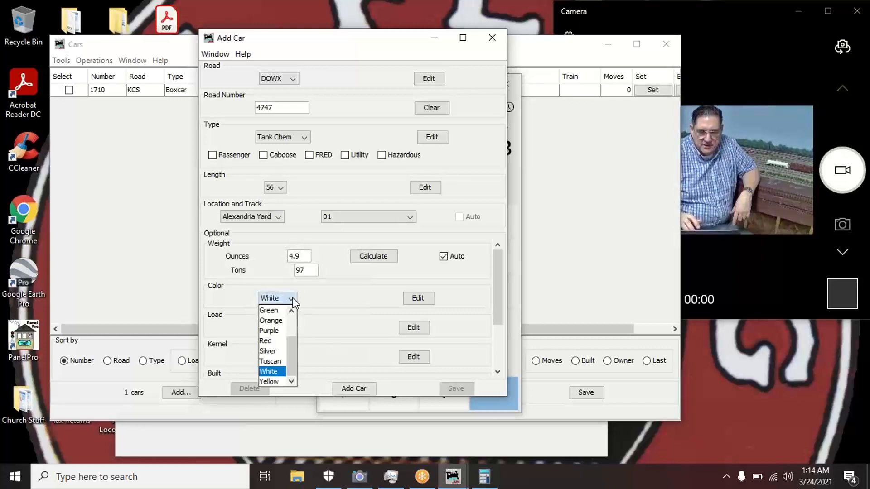
pyautogui.click(276, 371)
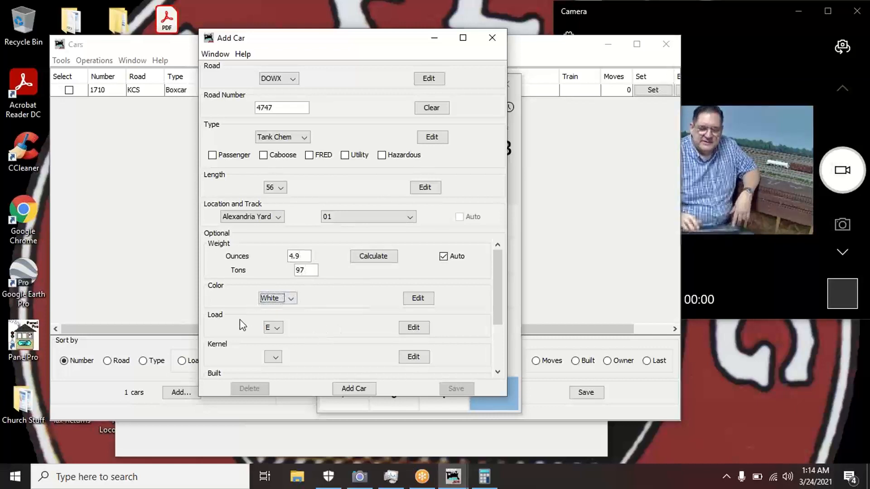
pyautogui.click(274, 327)
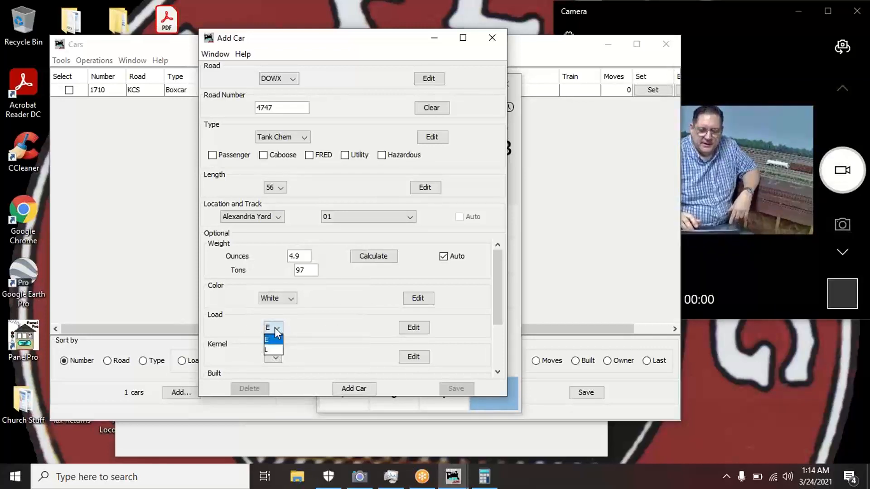
pyautogui.click(274, 328)
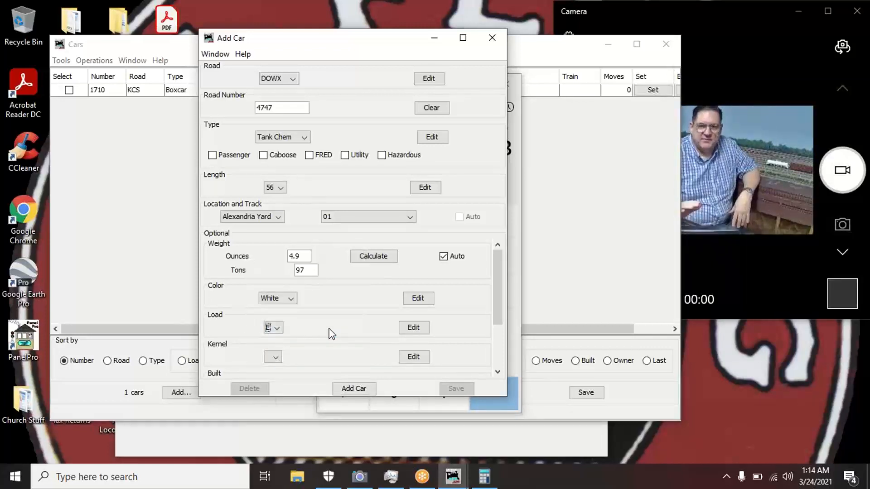
pyautogui.click(499, 352)
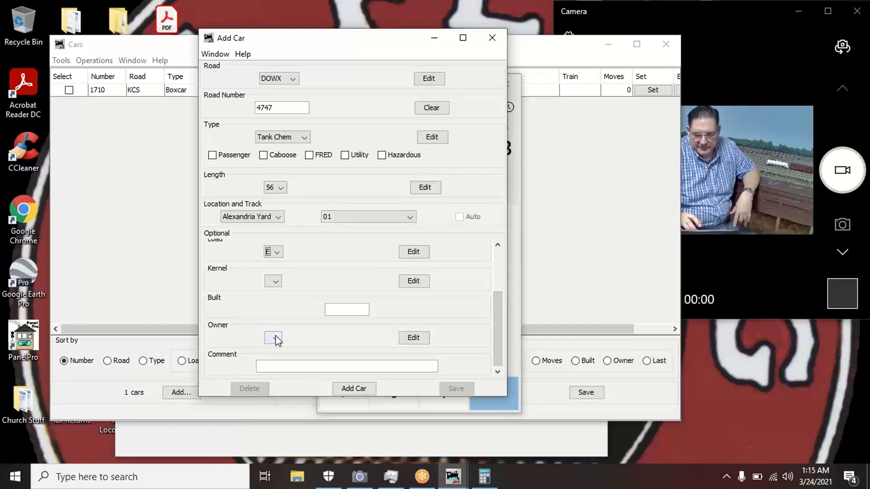
# - Add DOWX 4747 Tank Chem and confirm the Cars table lists 2 cars
pyautogui.click(355, 388)
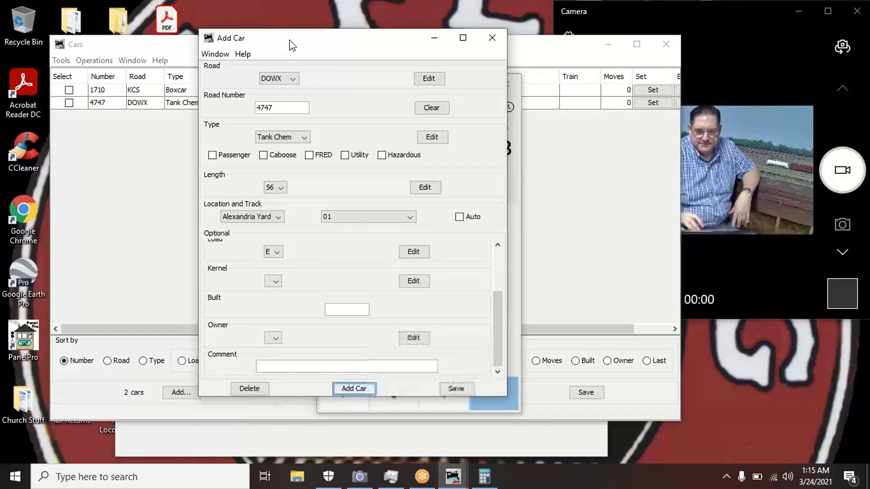
pyautogui.moveTo(292, 45); pyautogui.dragTo(328, 189)
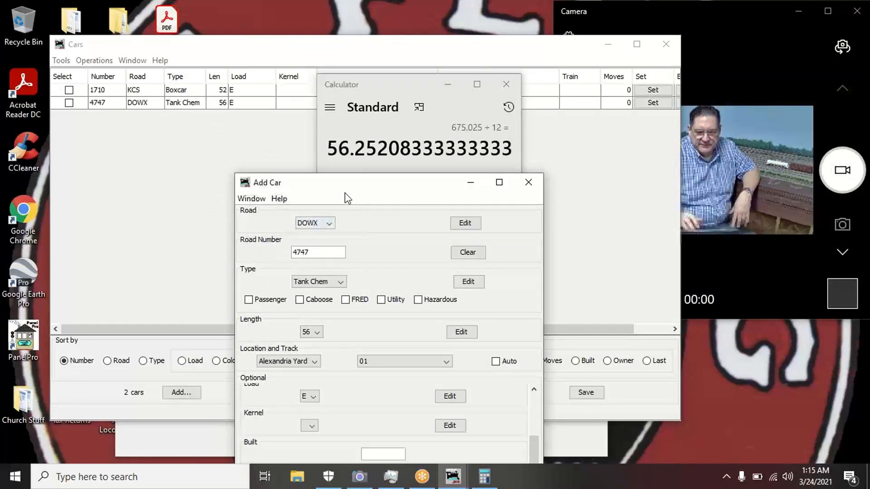
pyautogui.moveTo(346, 191); pyautogui.dragTo(293, 86)
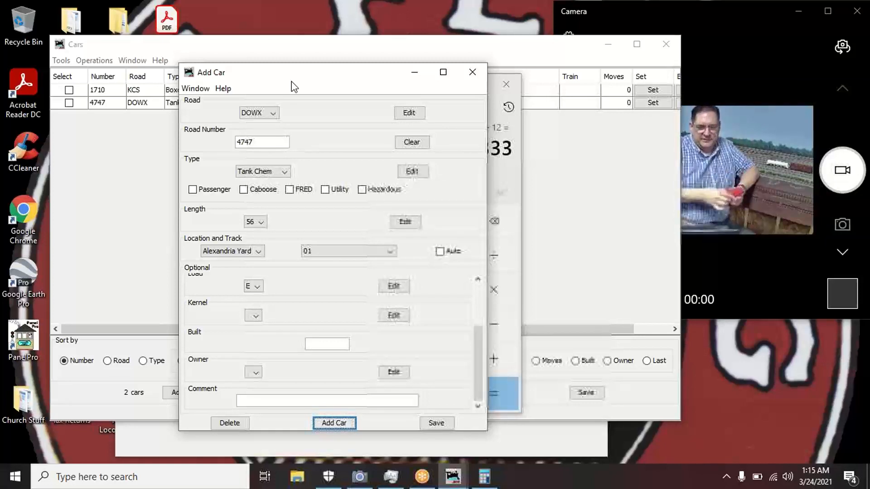
# - Set the car's road to KCS and replace road number 4747 with 381
pyautogui.click(274, 115)
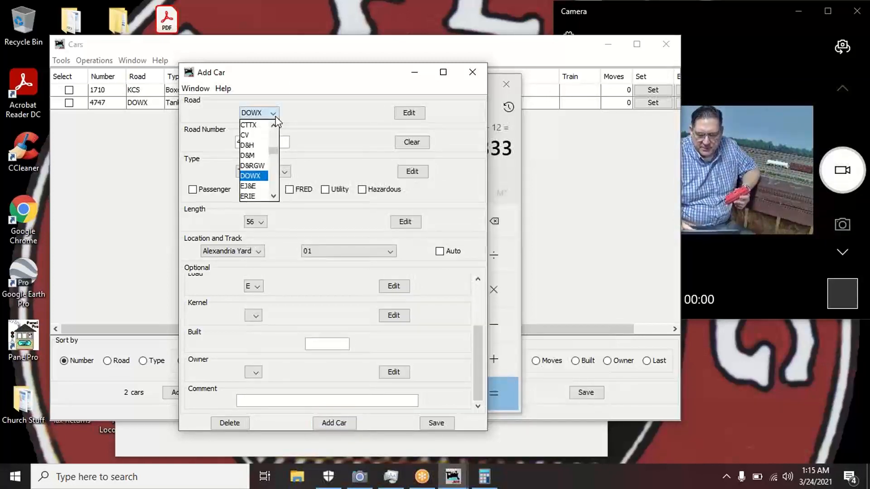
pyautogui.press('k')
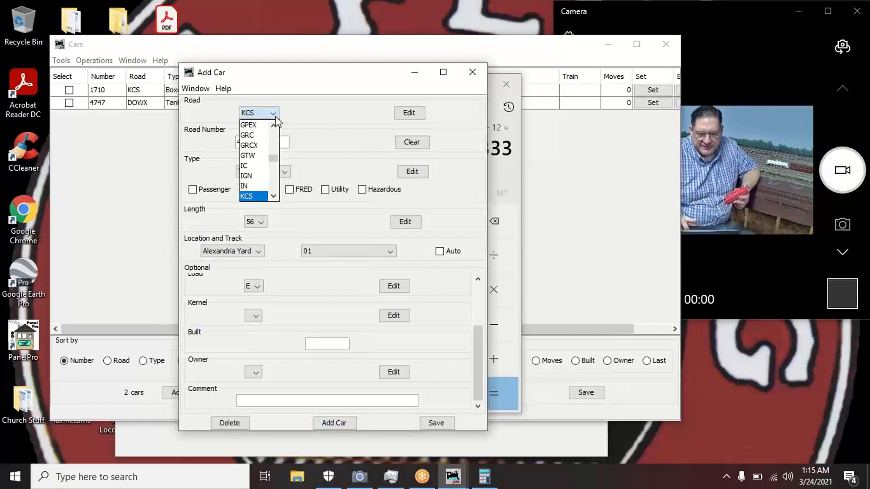
pyautogui.click(251, 197)
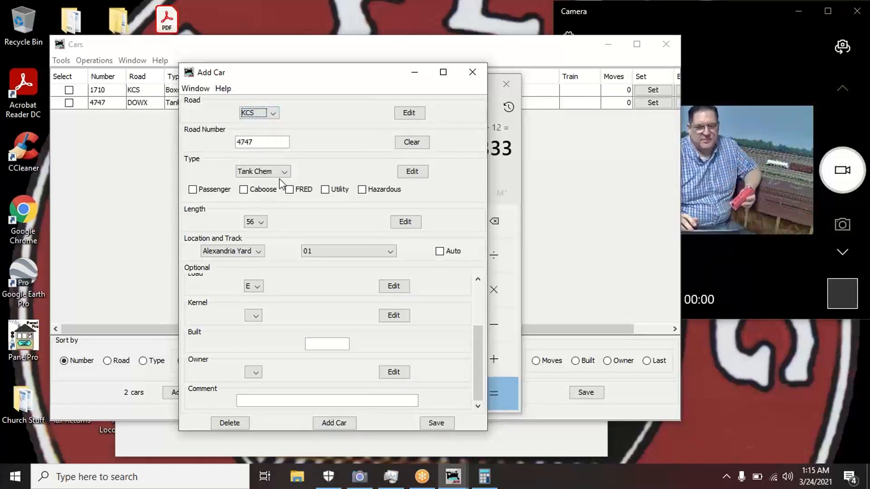
pyautogui.click(277, 143)
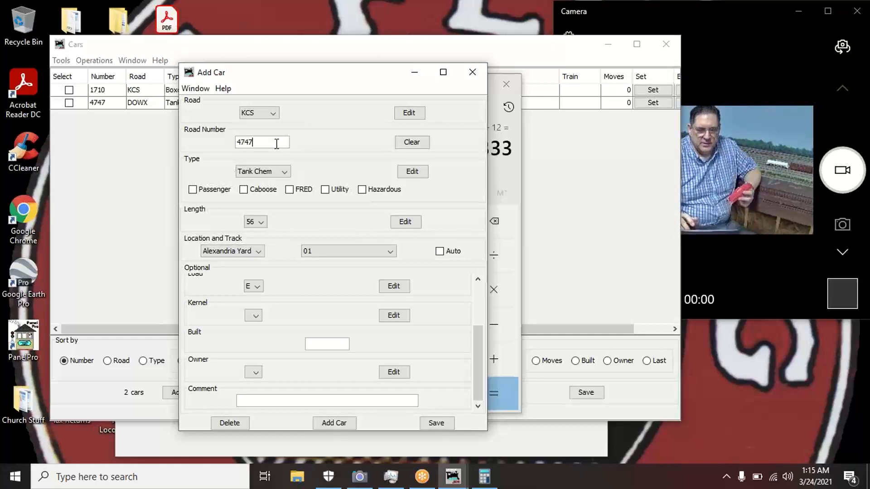
pyautogui.doubleClick(276, 143)
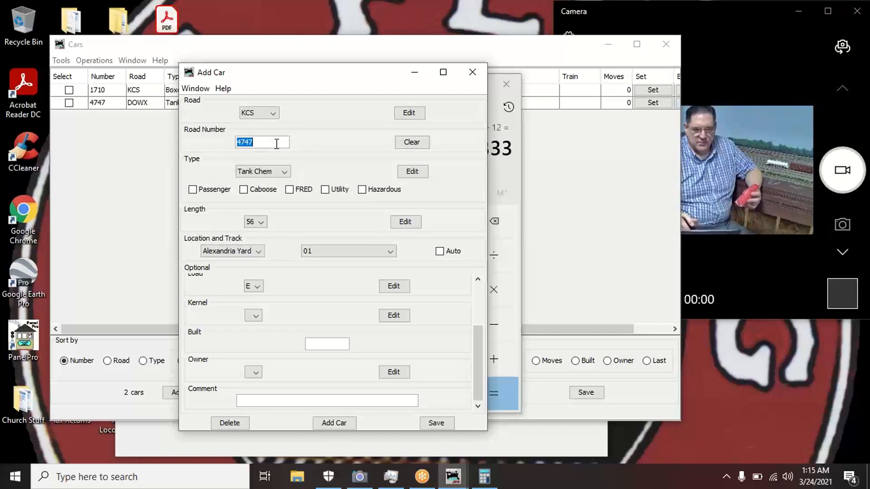
pyautogui.write('381')
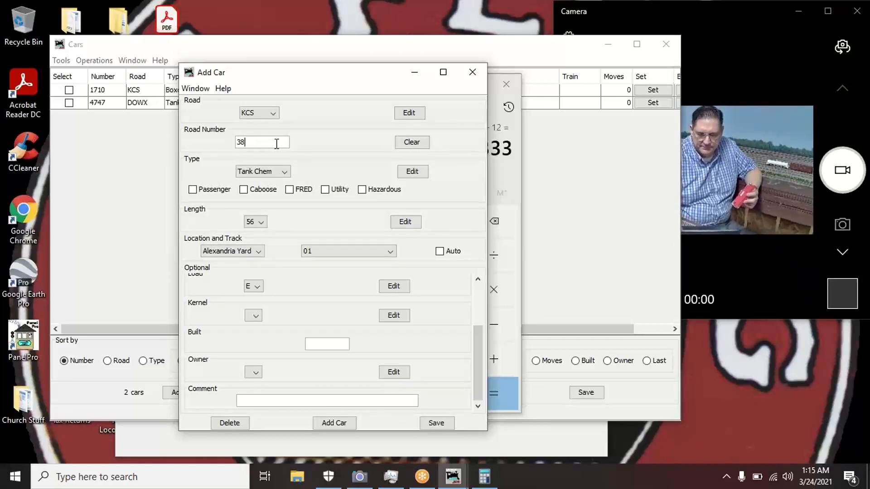
# - Make the car type Caboose
pyautogui.click(284, 171)
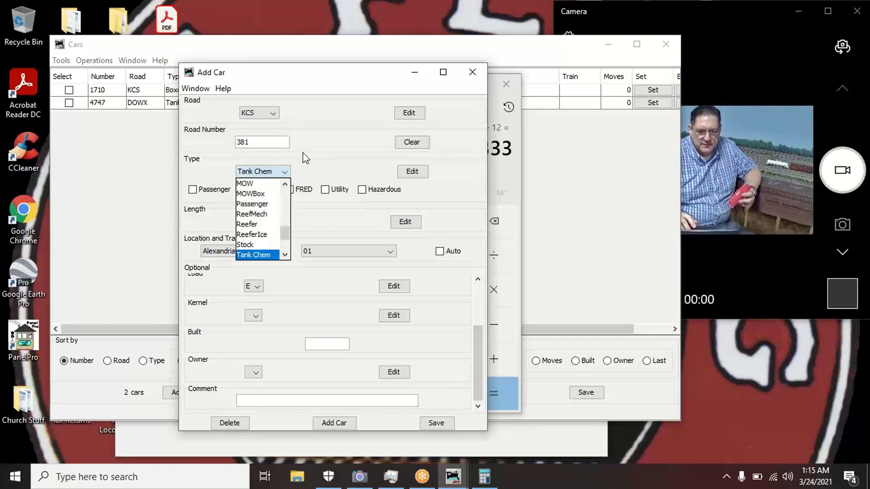
pyautogui.click(303, 153)
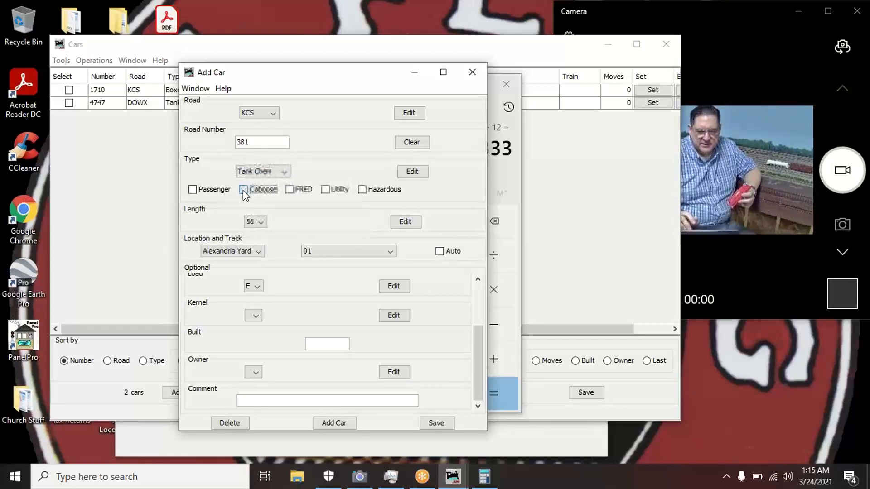
pyautogui.click(284, 173)
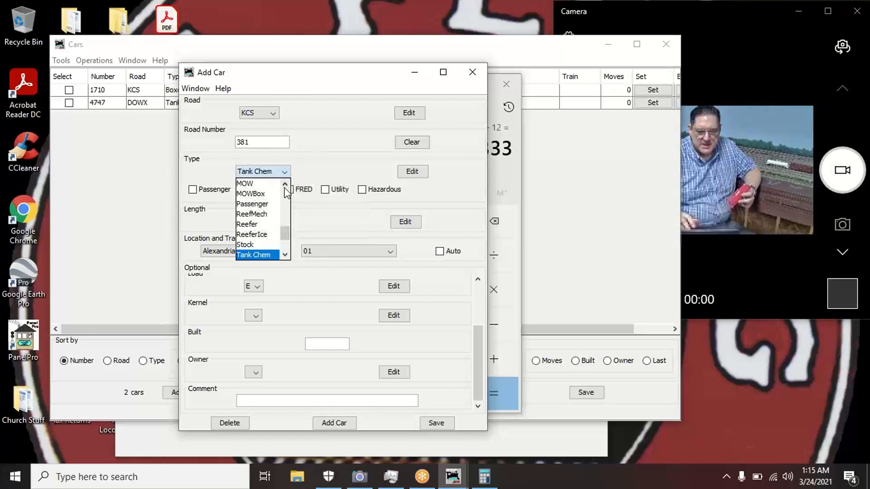
pyautogui.scroll(5, 286, 191)
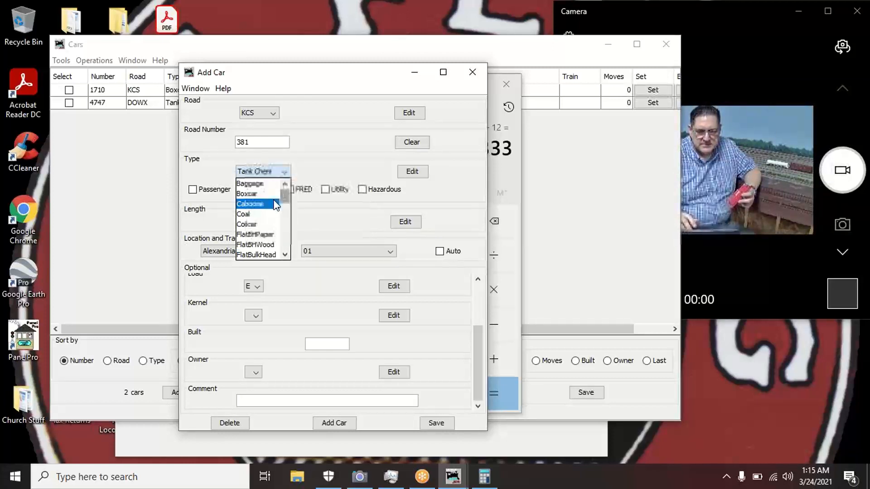
pyautogui.click(271, 203)
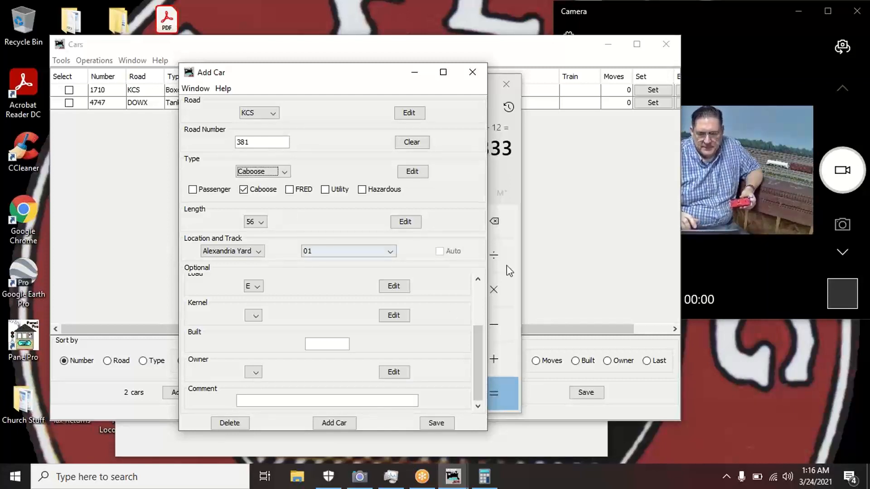
# - Clear Calculator and multiply 6 by 87.1 to get 522.6
pyautogui.click(507, 174)
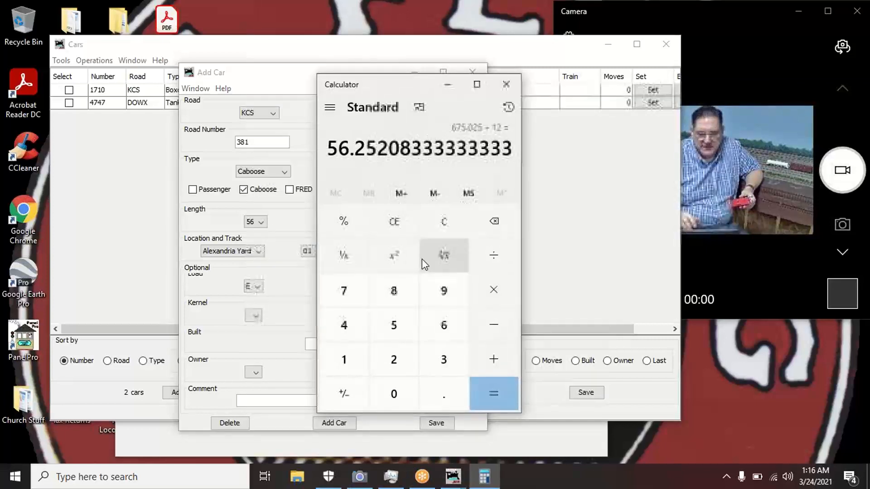
pyautogui.click(444, 221)
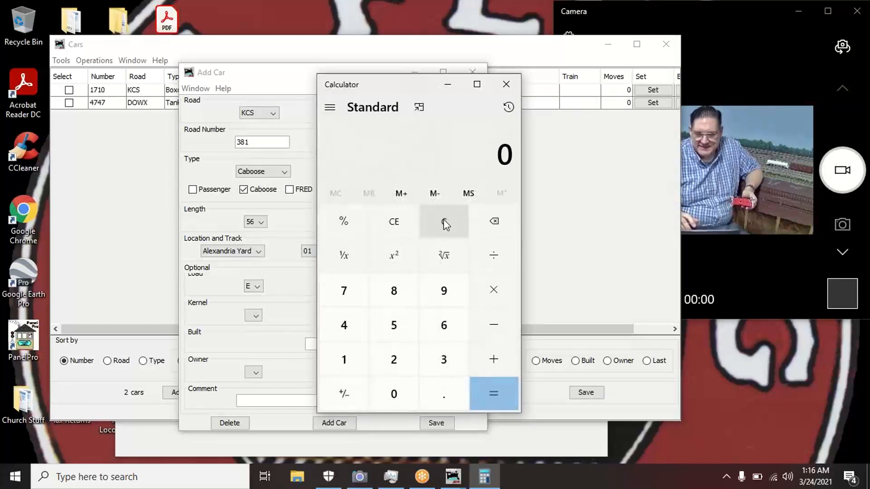
pyautogui.click(451, 329)
pyautogui.click(495, 292)
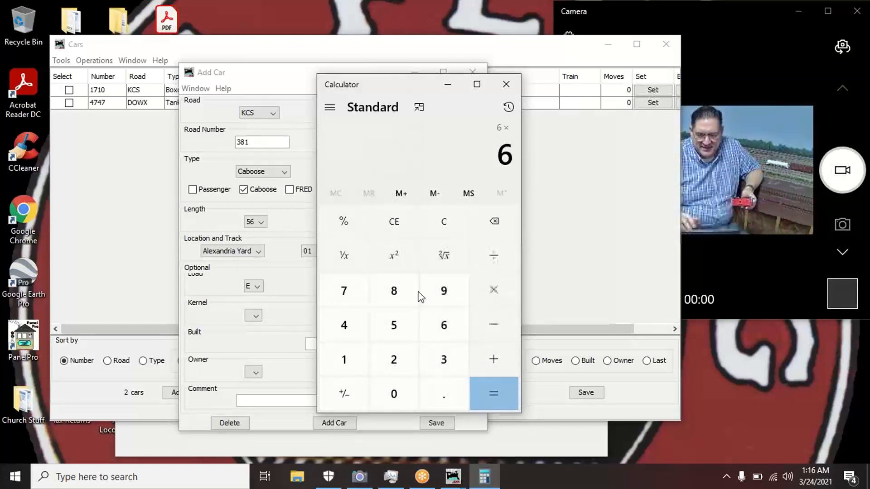
pyautogui.click(395, 295)
pyautogui.click(358, 294)
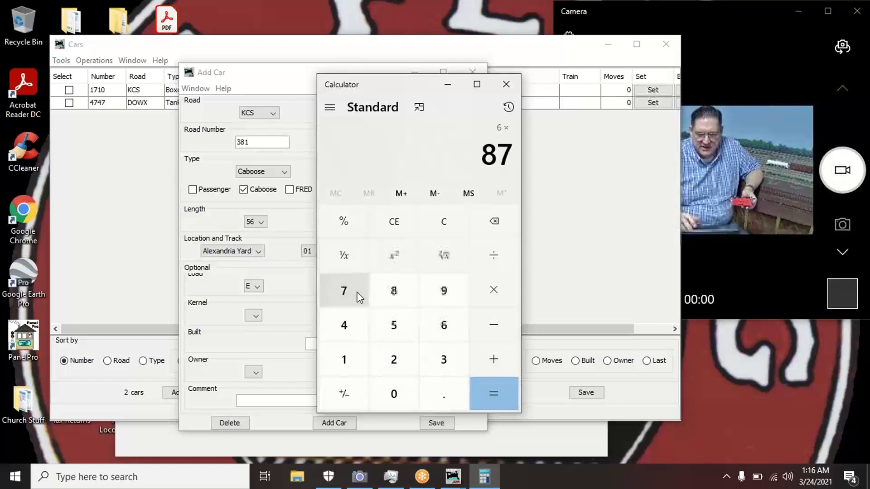
pyautogui.click(437, 394)
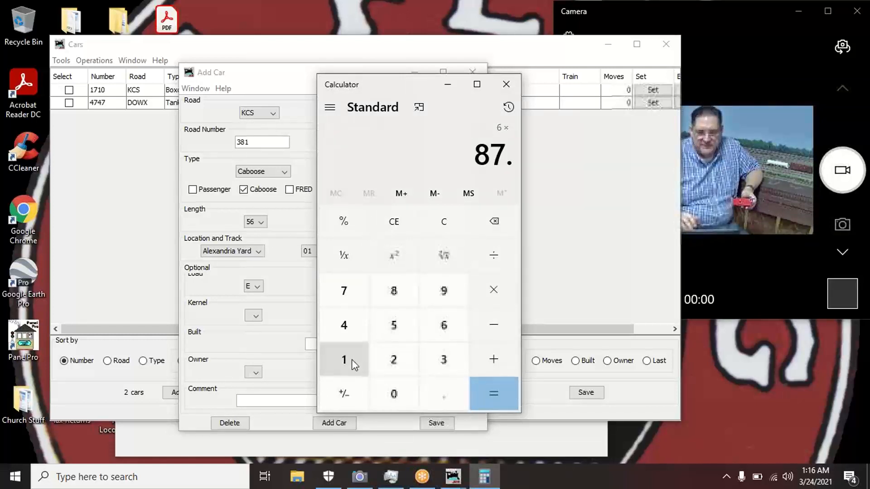
pyautogui.click(352, 360)
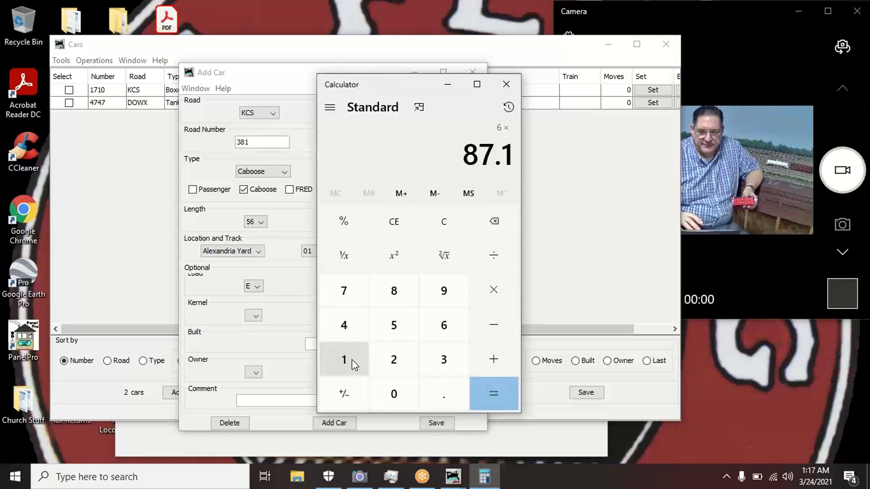
pyautogui.click(502, 388)
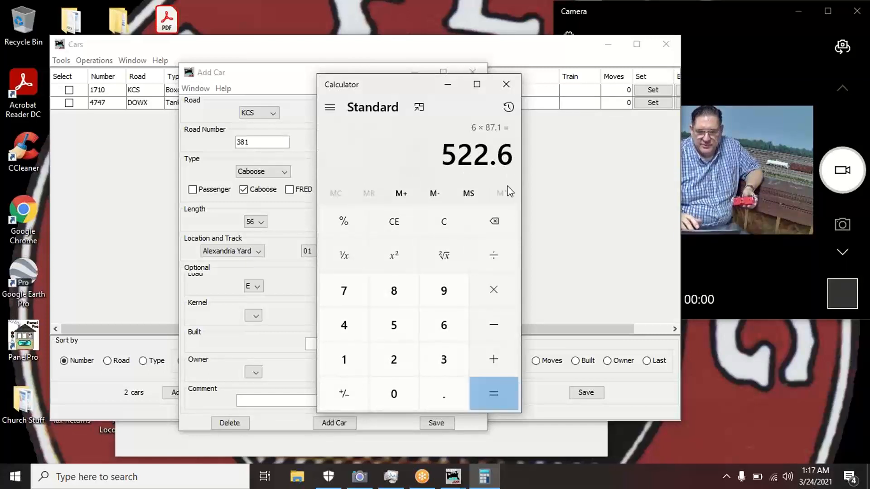
# - Divide 522.6 by 12 to get 43.55
pyautogui.click(493, 255)
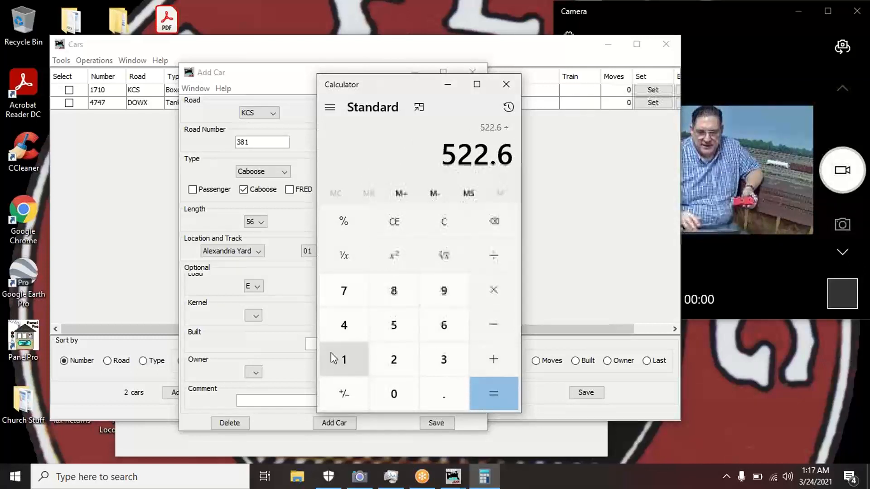
pyautogui.click(341, 358)
pyautogui.click(405, 358)
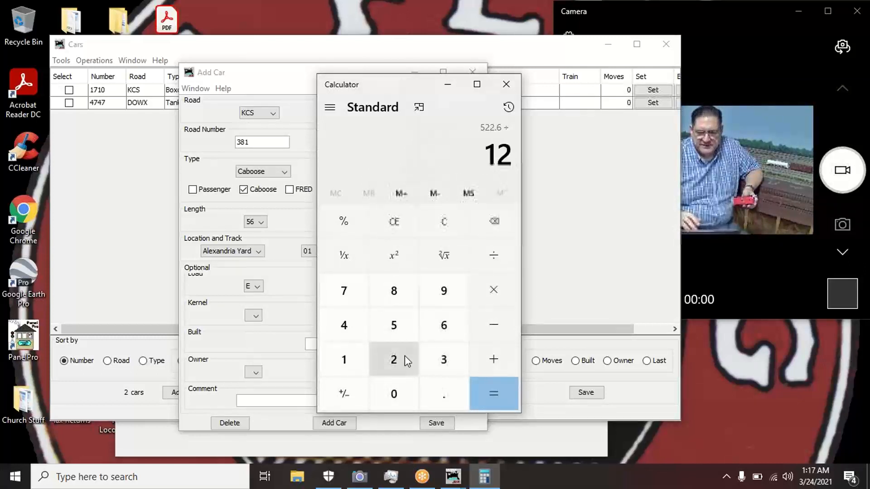
pyautogui.click(497, 396)
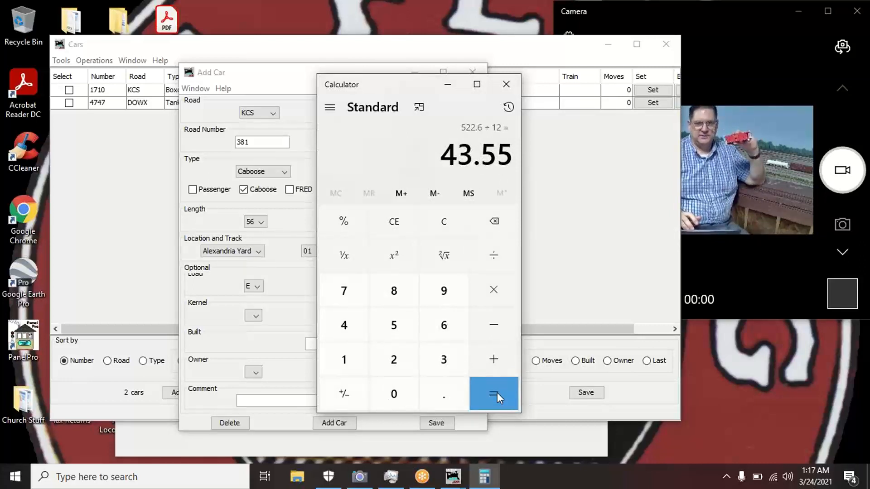
# - Set the caboose's length to 42 and its track to 05 - Caboose Track
pyautogui.click(289, 222)
pyautogui.click(260, 221)
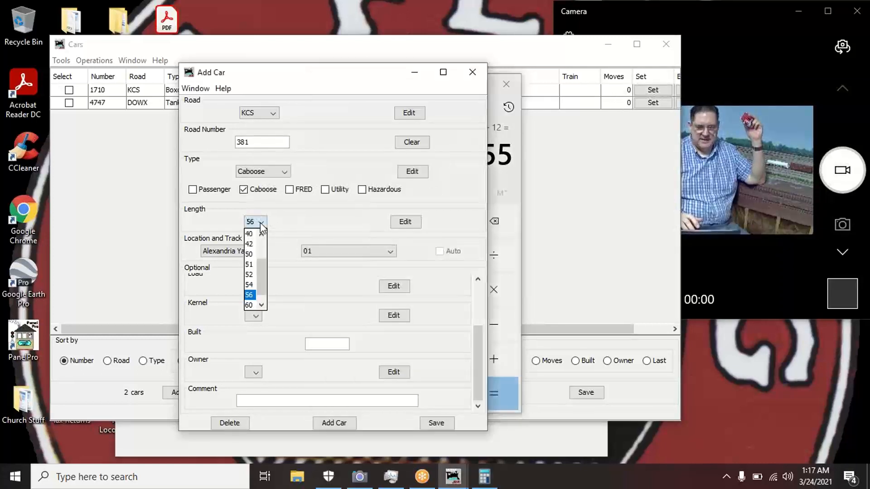
pyautogui.click(250, 245)
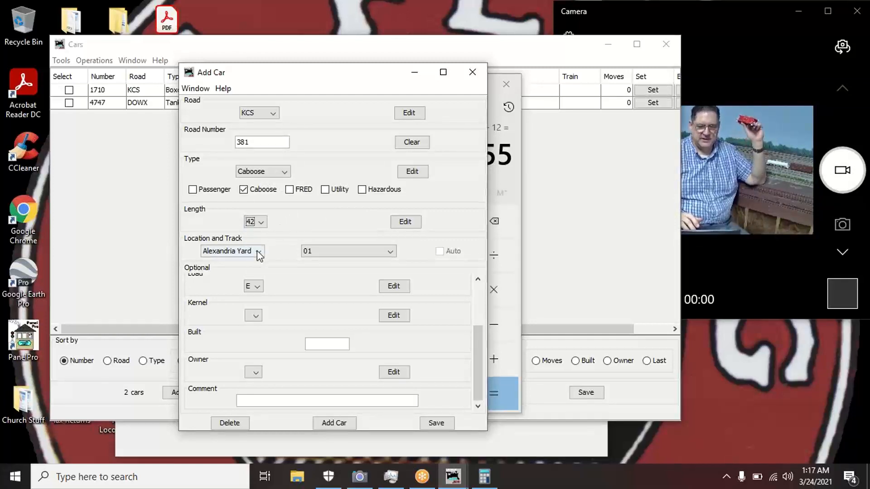
pyautogui.click(391, 251)
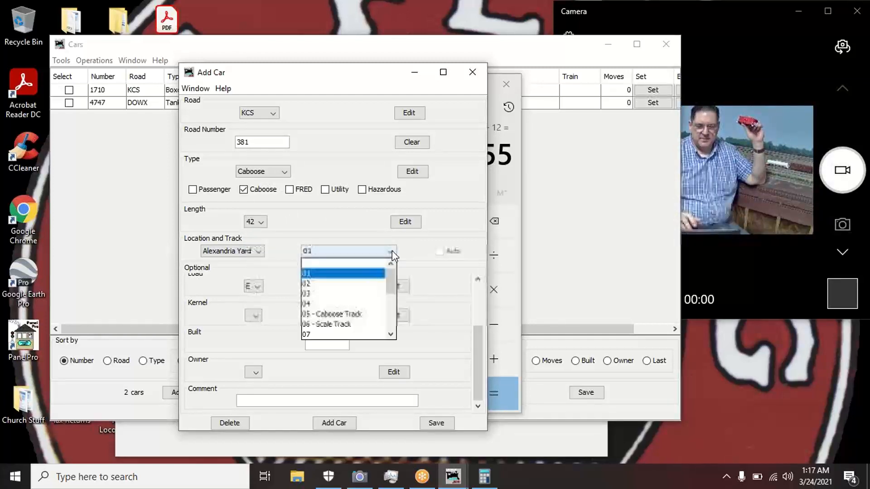
pyautogui.click(364, 314)
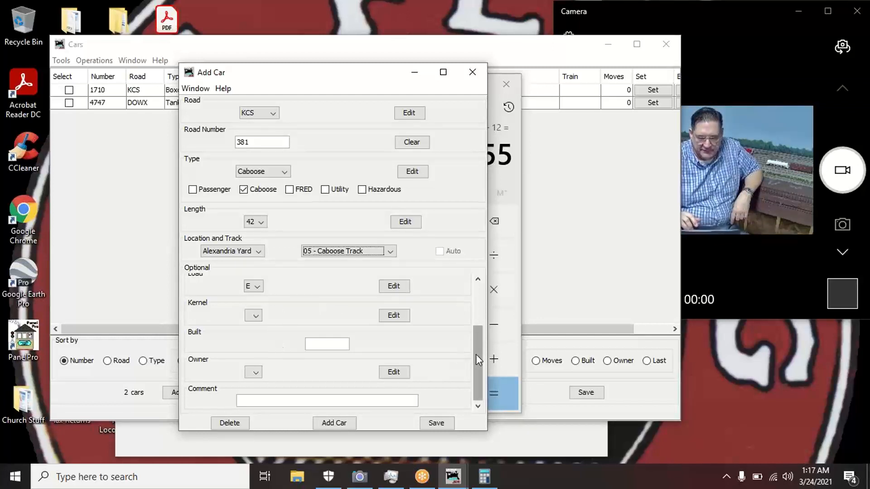
# - Make the caboose Red and add KCS 381 to the roster, now 3 cars
pyautogui.moveTo(474, 355); pyautogui.dragTo(476, 304)
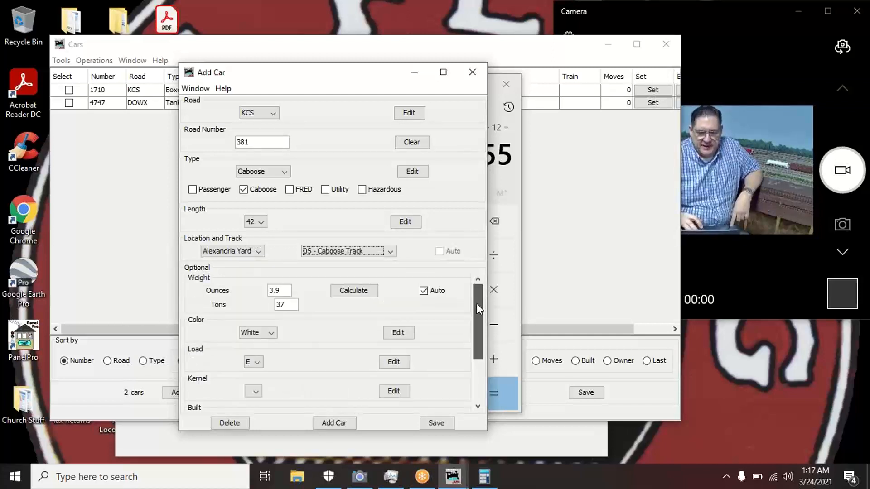
pyautogui.click(271, 334)
pyautogui.click(249, 376)
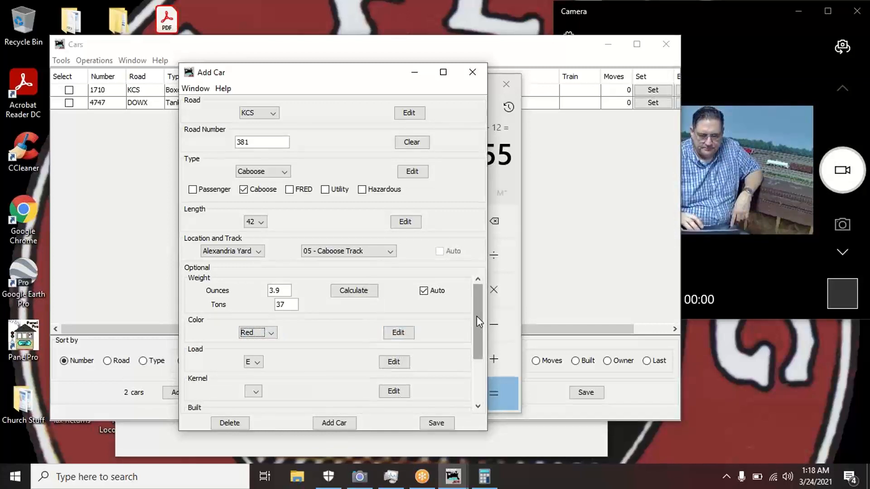
pyautogui.moveTo(476, 316); pyautogui.dragTo(469, 365)
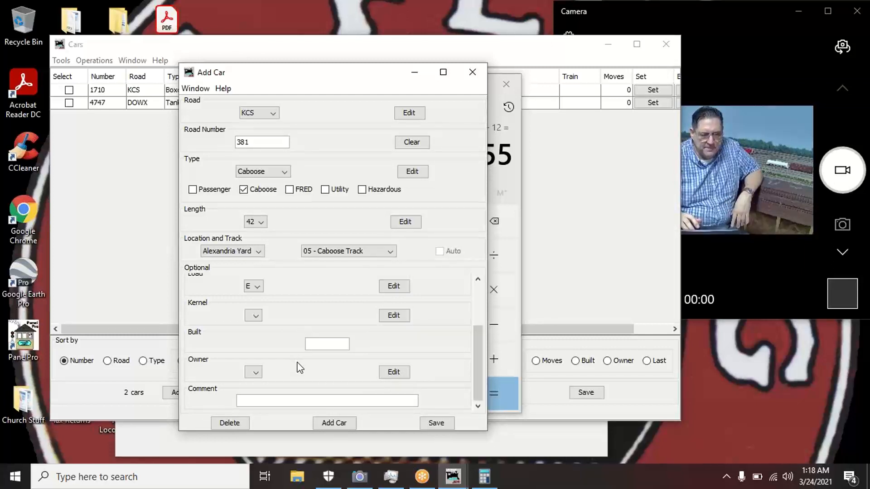
pyautogui.click(345, 422)
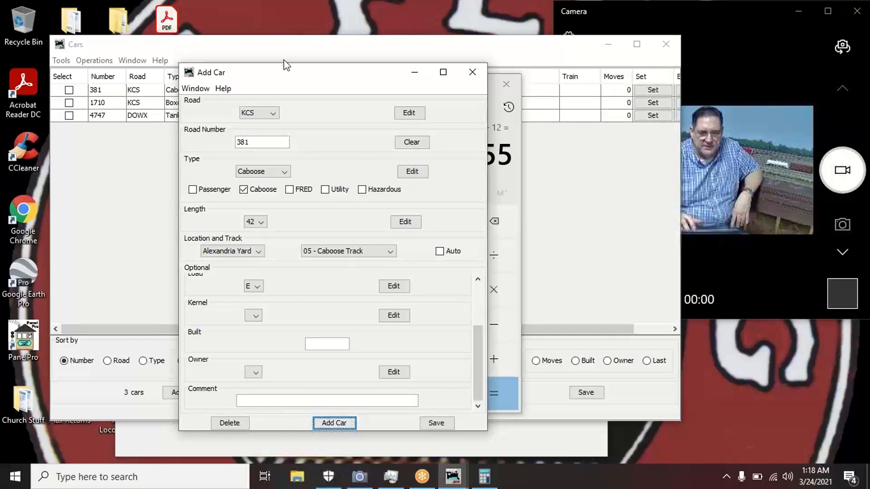
pyautogui.moveTo(282, 76); pyautogui.dragTo(286, 206)
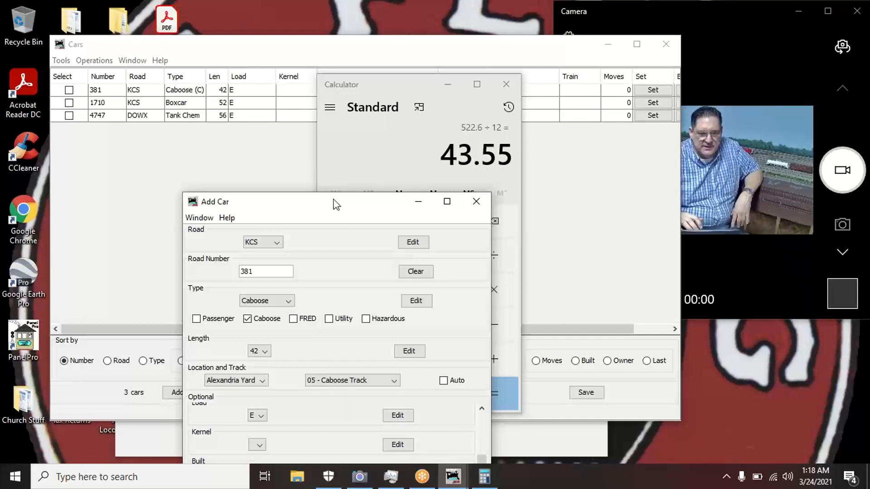
pyautogui.moveTo(334, 202)
pyautogui.mouseDown()
pyautogui.moveTo(341, 112)
pyautogui.moveTo(364, 96)
pyautogui.mouseUp()
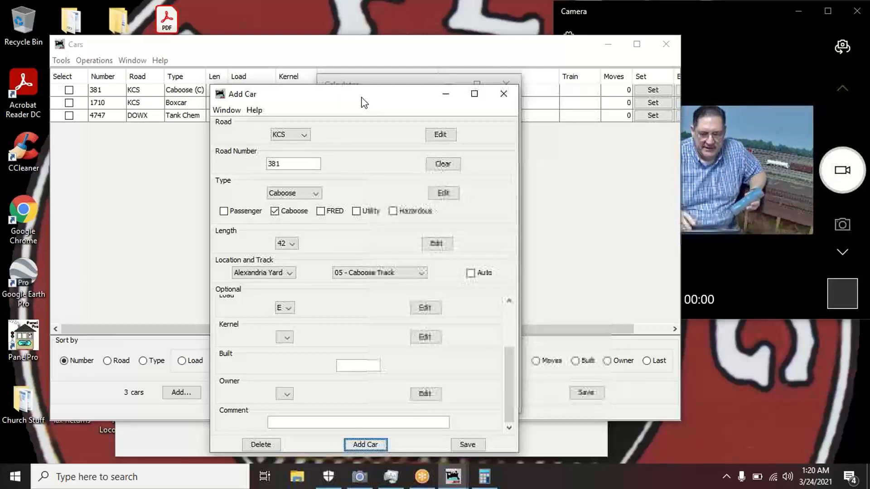
# - Search the road name list for USLX and find it missing
pyautogui.click(304, 136)
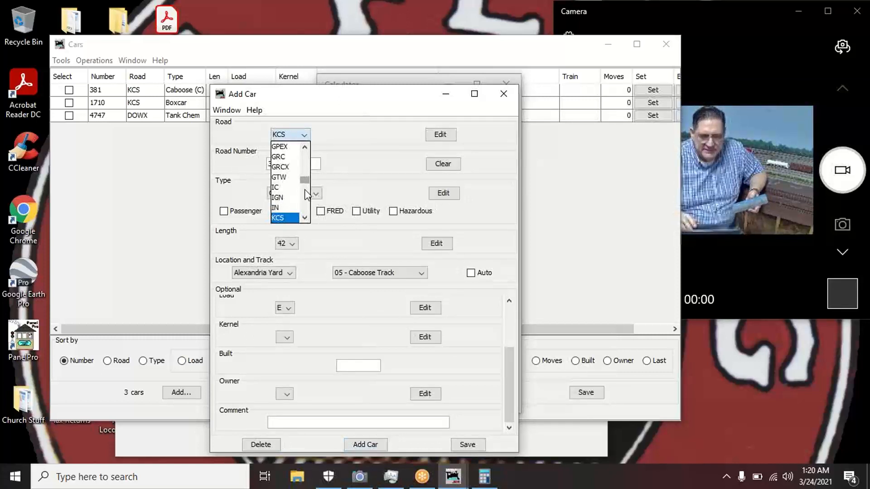
pyautogui.scroll(-5, 306, 199)
pyautogui.scroll(-8, 307, 207)
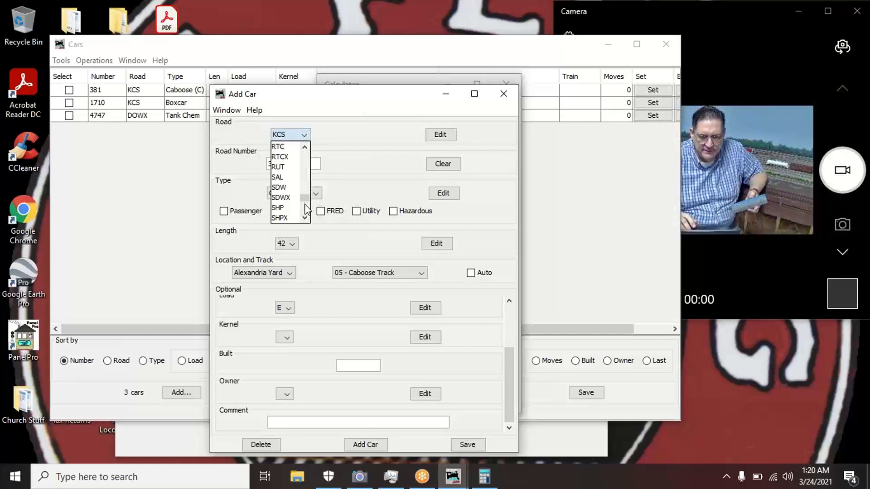
pyautogui.press('u')
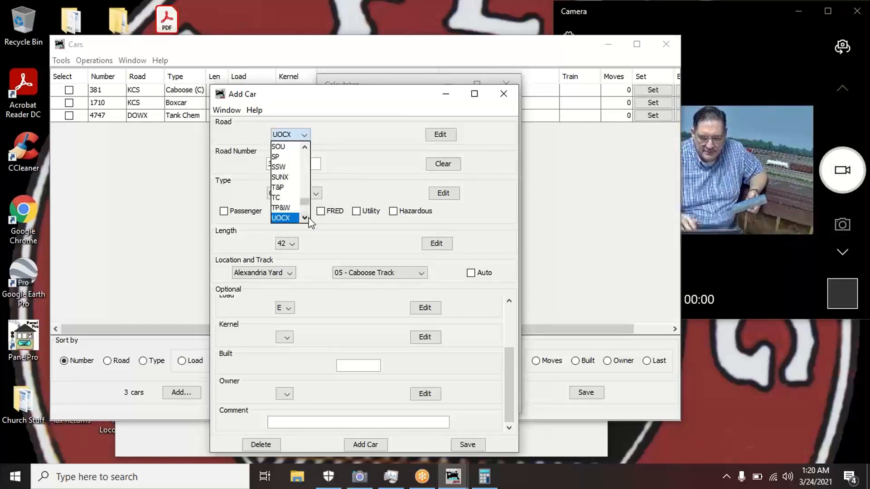
pyautogui.click(305, 217)
pyautogui.click(304, 218)
pyautogui.click(304, 218)
pyautogui.click(304, 217)
pyautogui.click(304, 218)
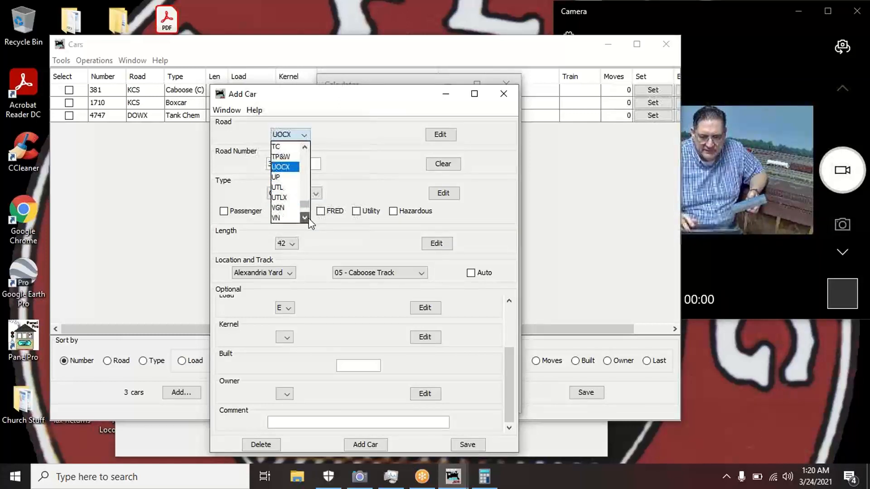
pyautogui.click(305, 218)
pyautogui.click(305, 218)
pyautogui.click(304, 218)
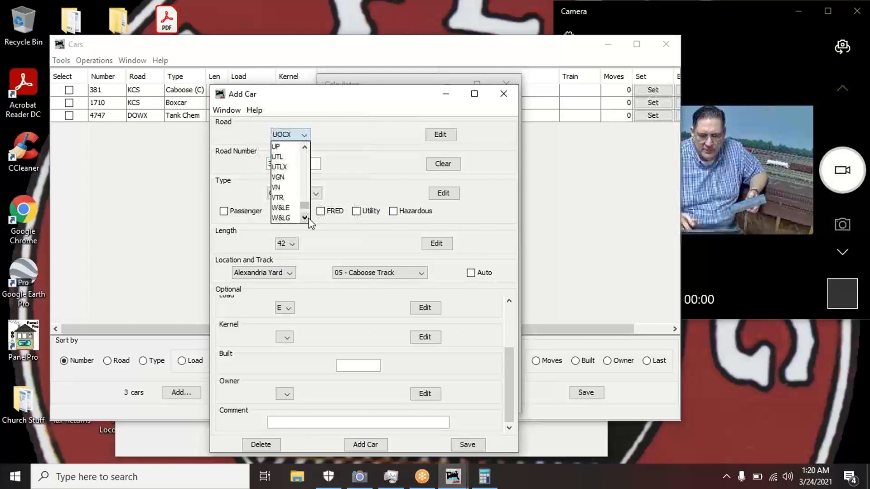
pyautogui.click(371, 125)
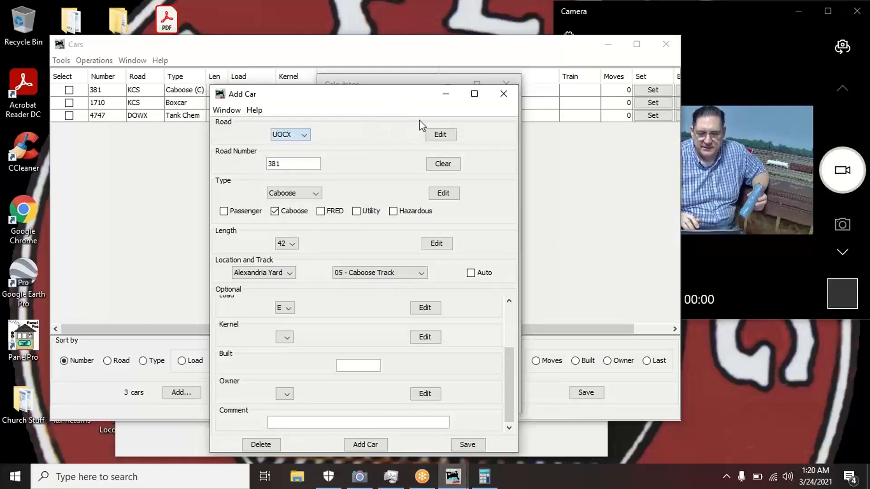
# - Add USLX as a new car road name in the road editor
pyautogui.click(439, 134)
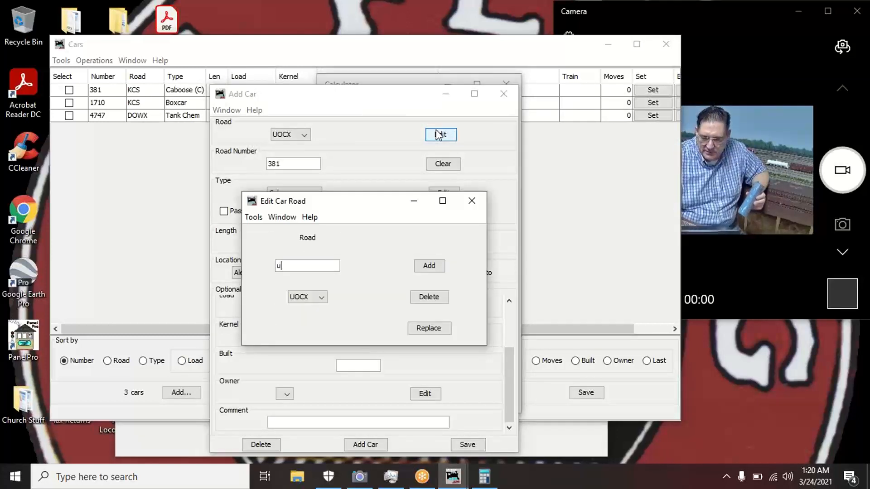
pyautogui.write('US')
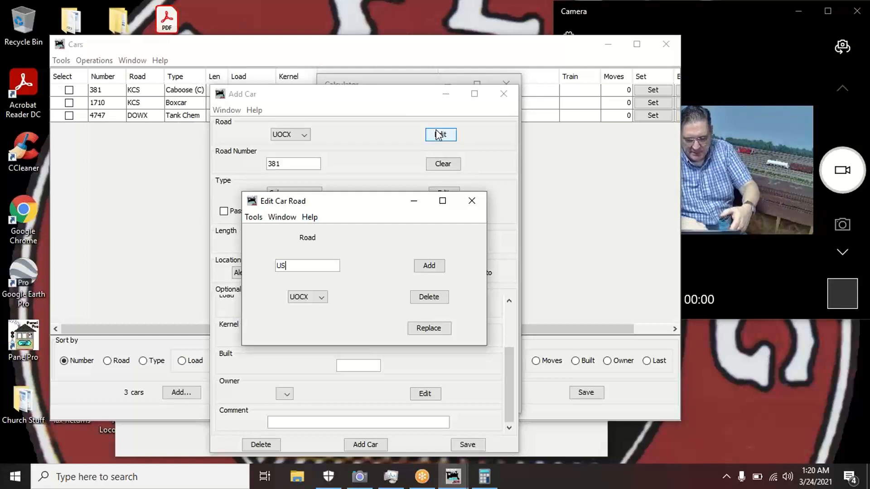
pyautogui.write('LX')
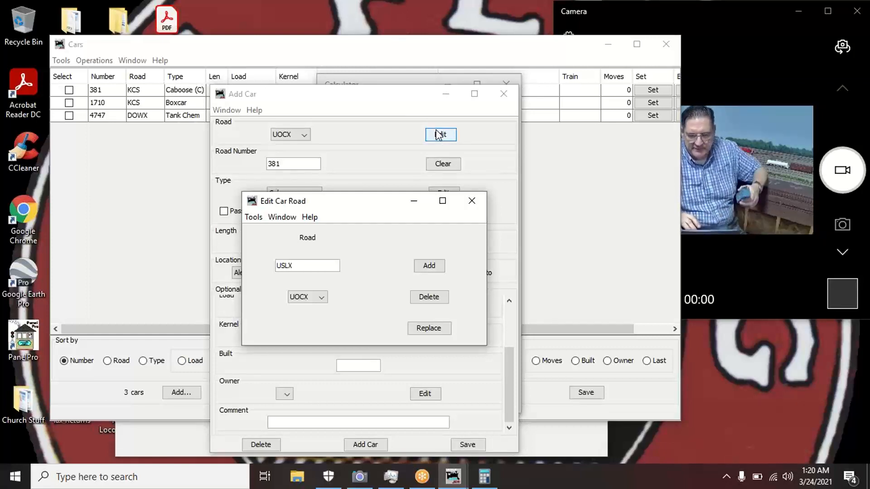
pyautogui.click(438, 268)
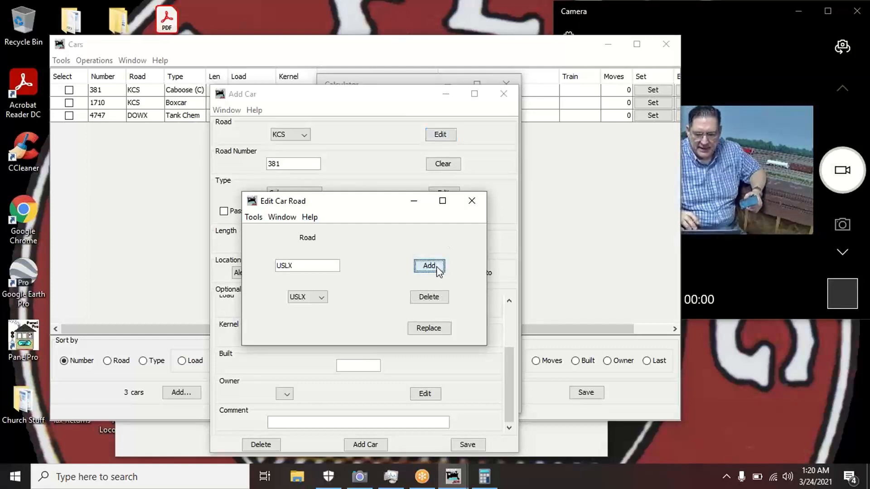
pyautogui.click(480, 195)
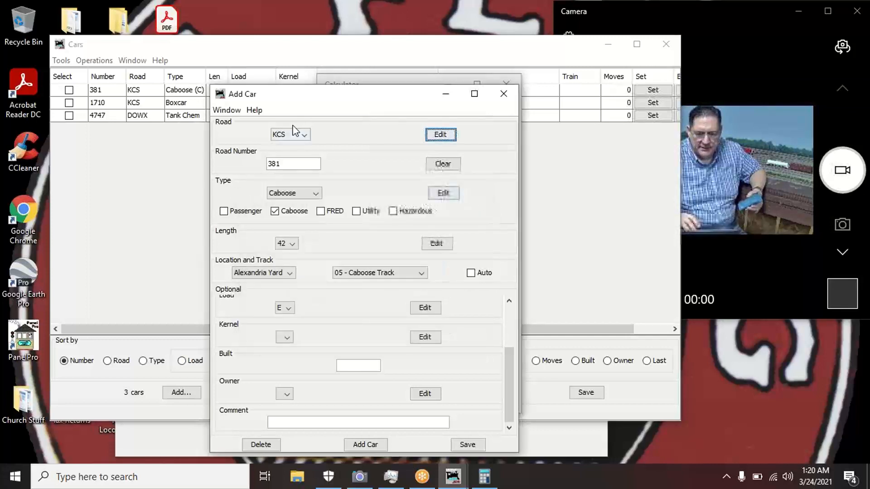
pyautogui.click(304, 134)
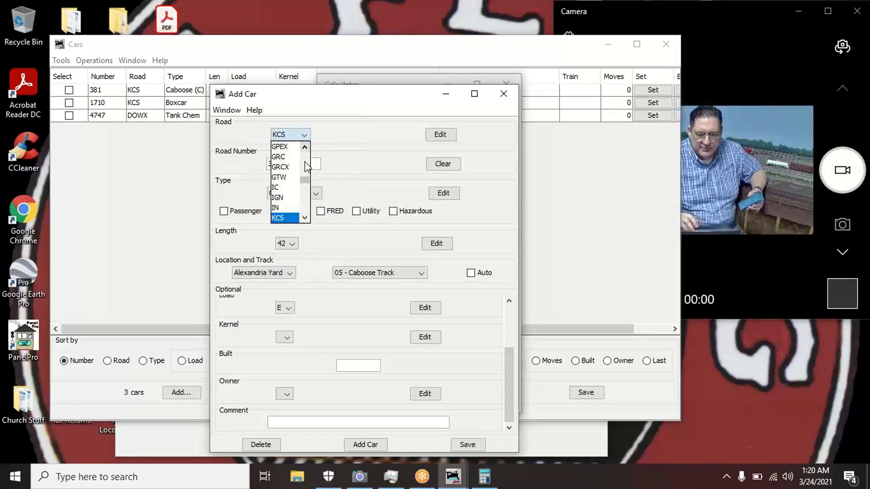
# - Set the car's road to USLX and its road number to 11013
pyautogui.press('u')
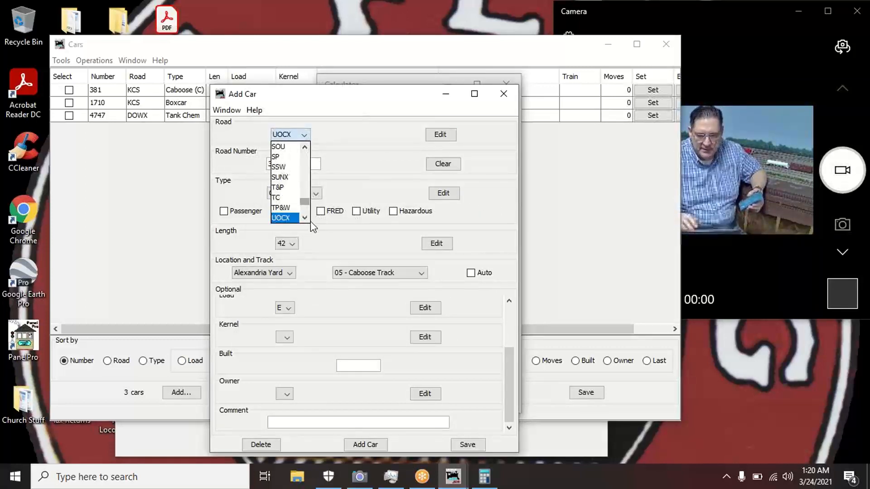
pyautogui.click(305, 218)
pyautogui.click(305, 217)
pyautogui.click(305, 218)
pyautogui.click(305, 217)
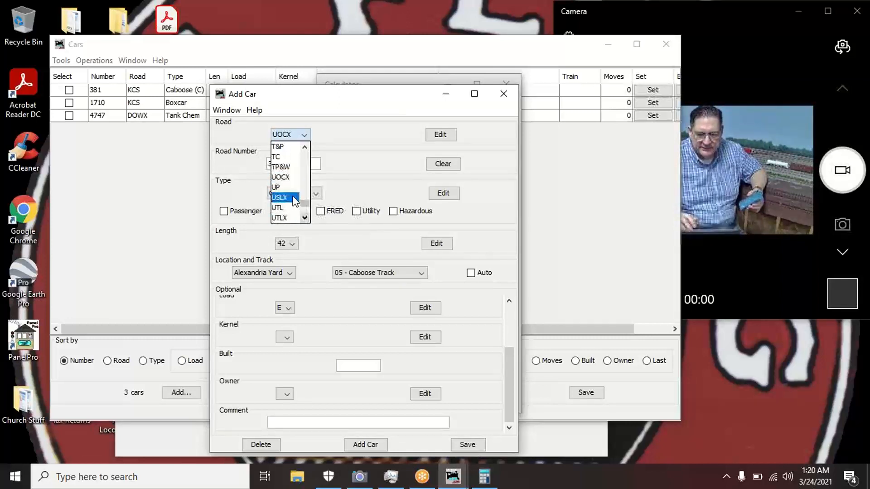
pyautogui.click(295, 198)
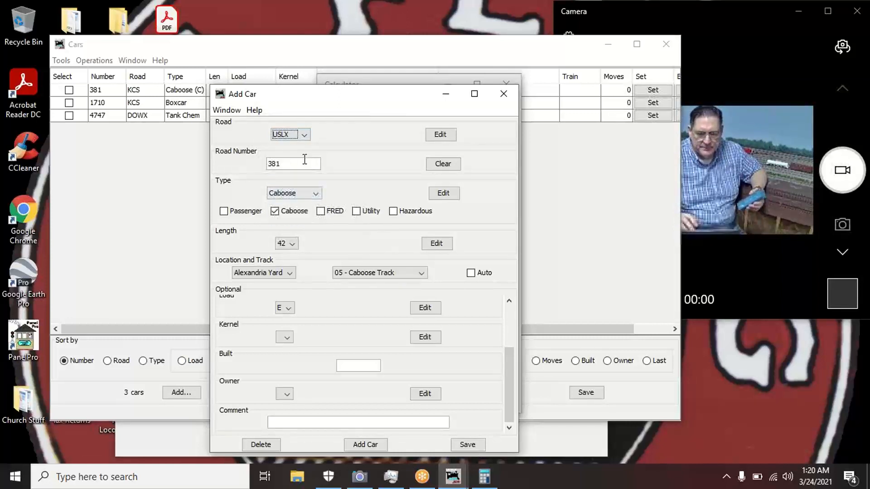
pyautogui.press('Tab')
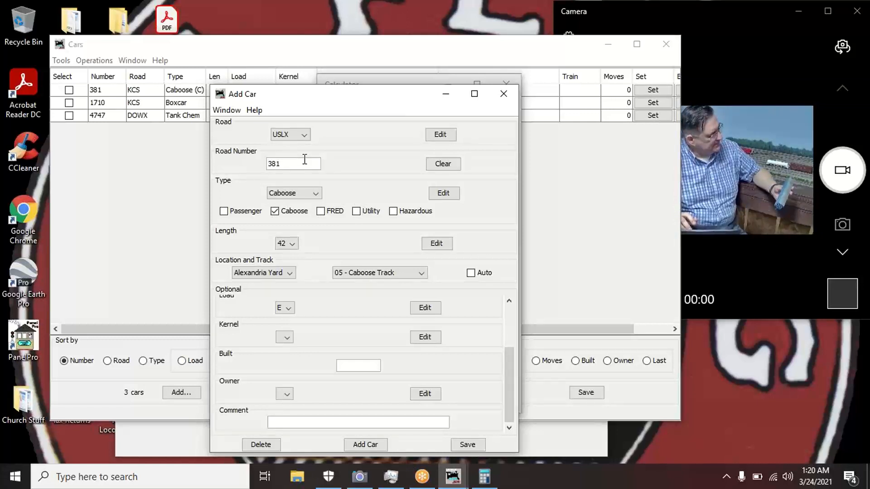
pyautogui.doubleClick(304, 159)
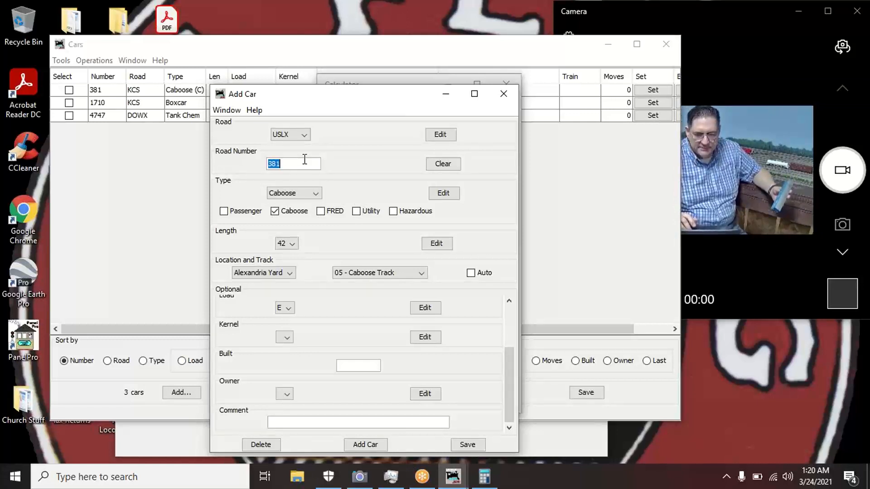
pyautogui.write('110')
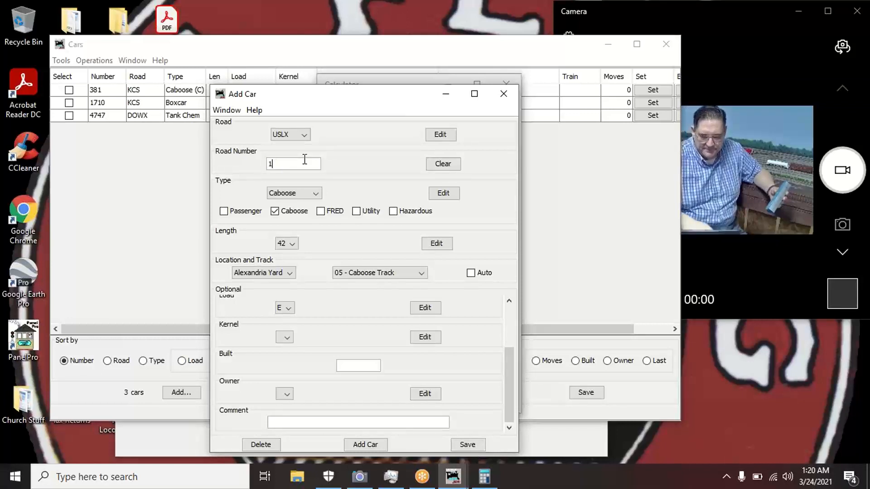
pyautogui.write('13')
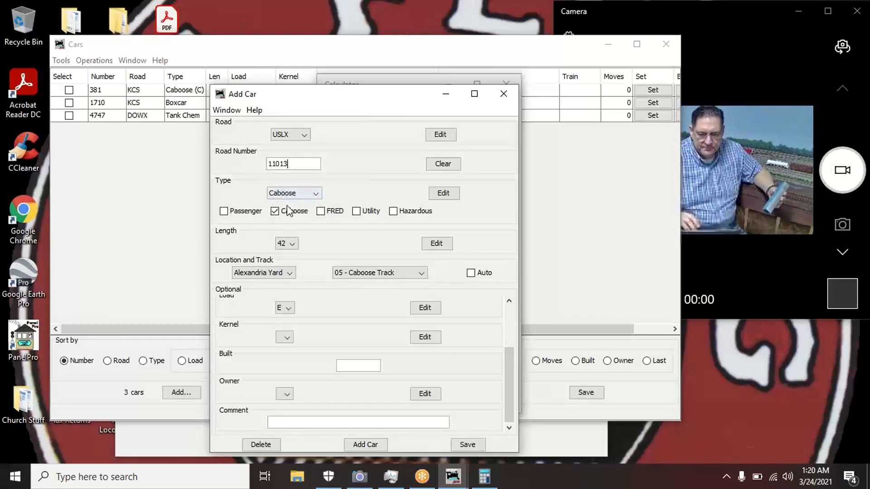
# - Make the car a Boxcar with length 52
pyautogui.click(317, 195)
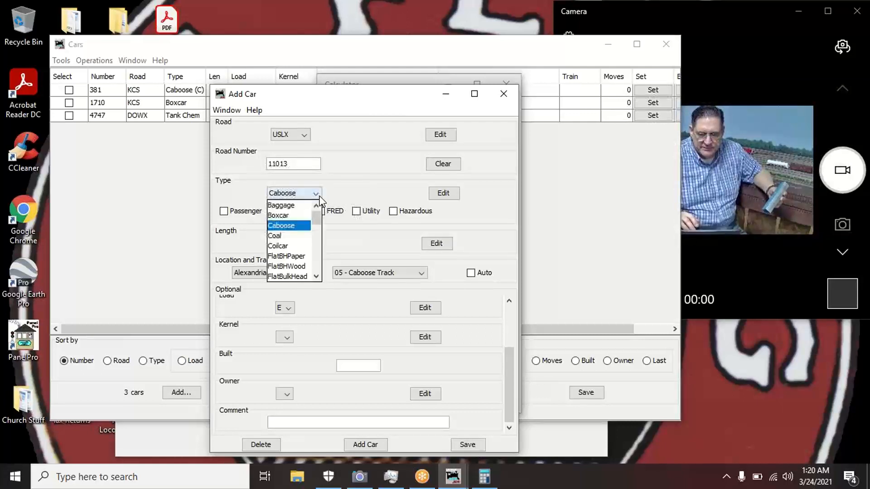
pyautogui.click(301, 215)
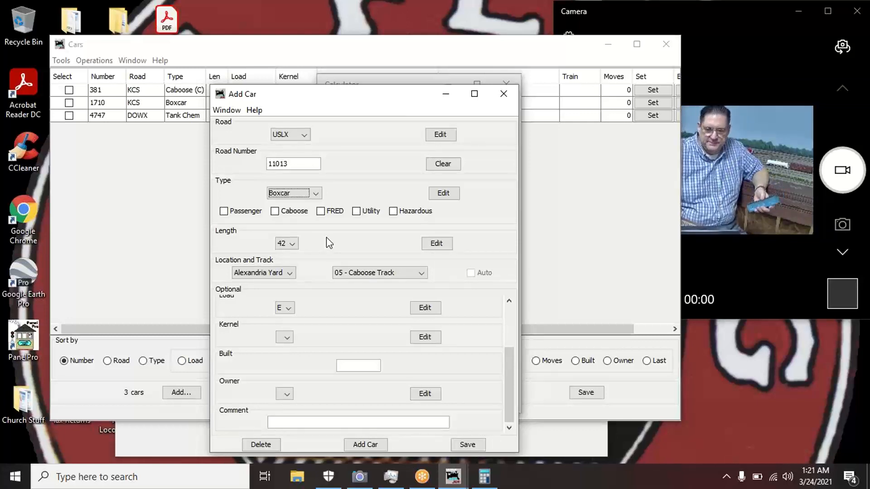
pyautogui.click(286, 244)
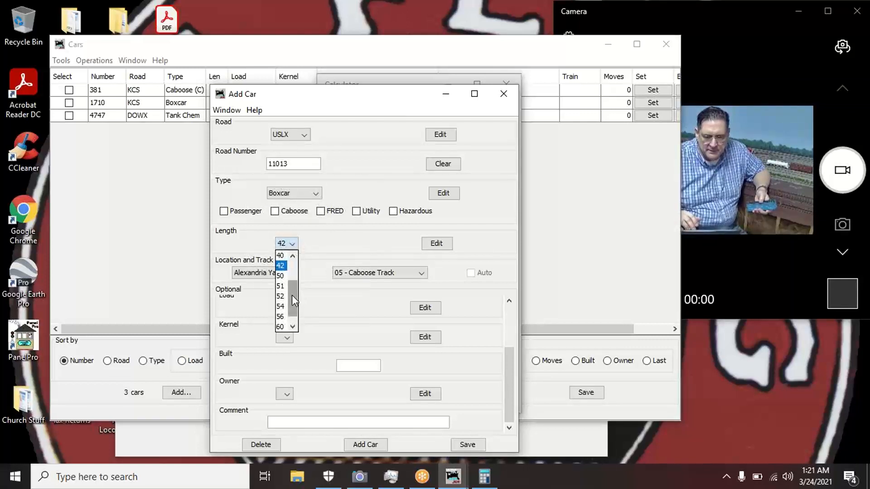
pyautogui.click(281, 307)
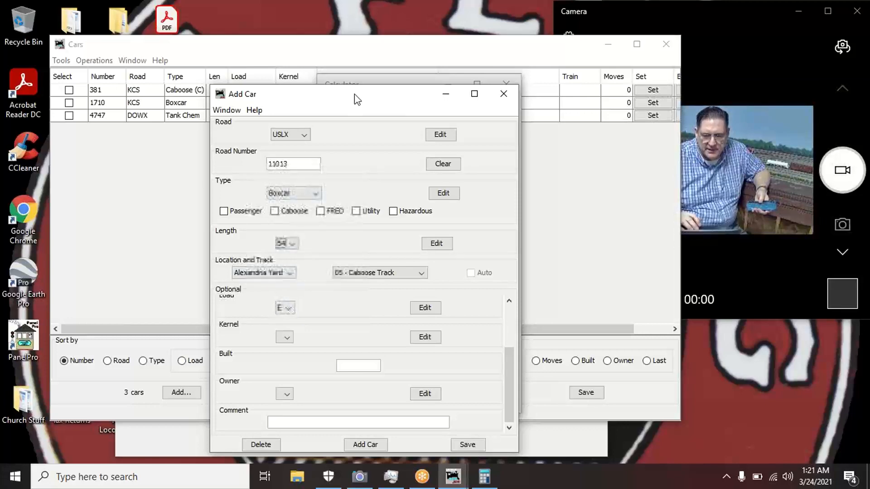
pyautogui.moveTo(357, 99); pyautogui.dragTo(403, 72)
pyautogui.click(339, 219)
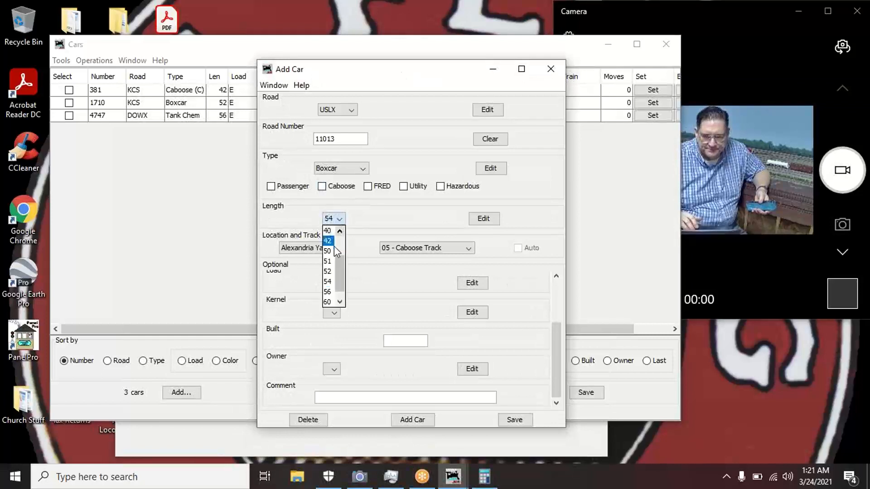
pyautogui.click(327, 271)
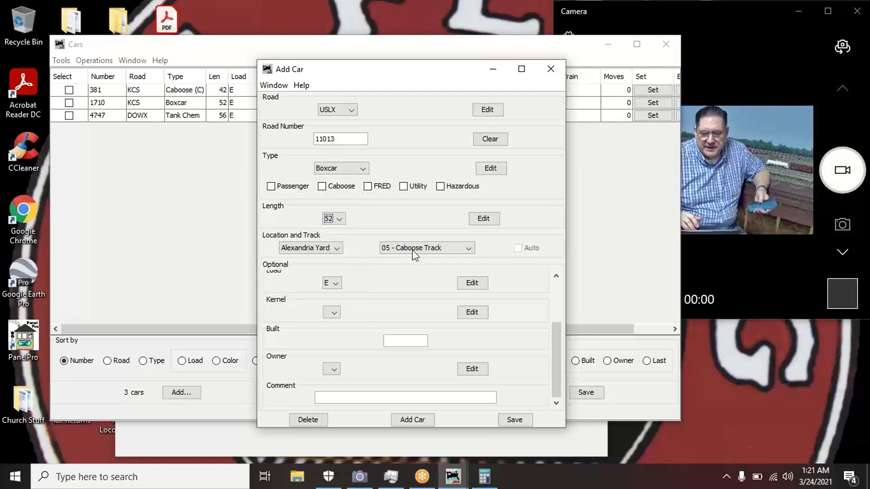
# - Place the car on Alexandria Yard track 01 and open the car owner editor
pyautogui.click(466, 248)
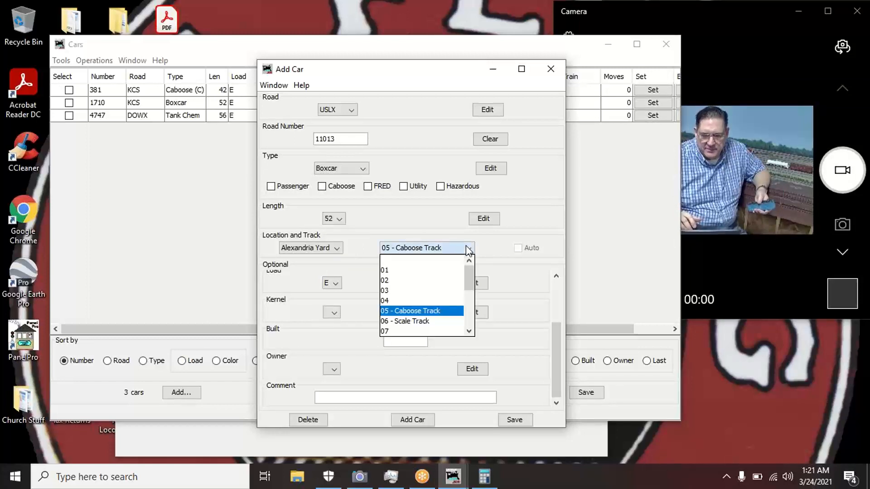
pyautogui.click(395, 271)
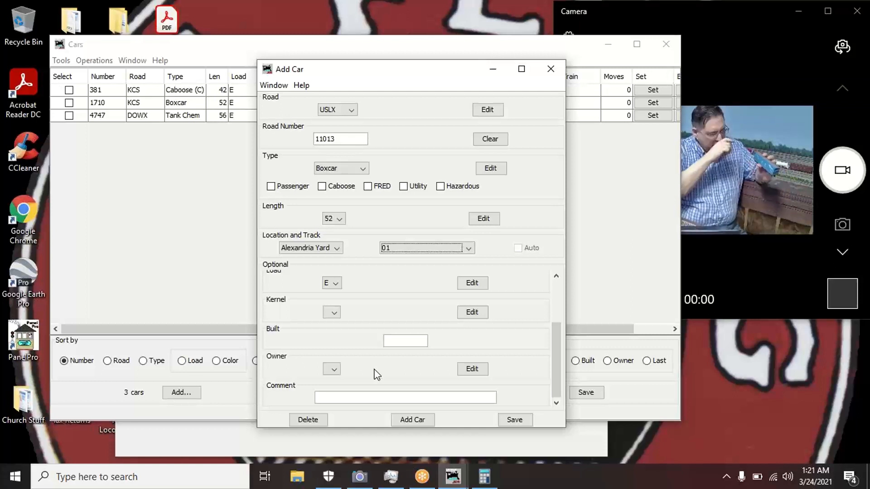
pyautogui.click(475, 371)
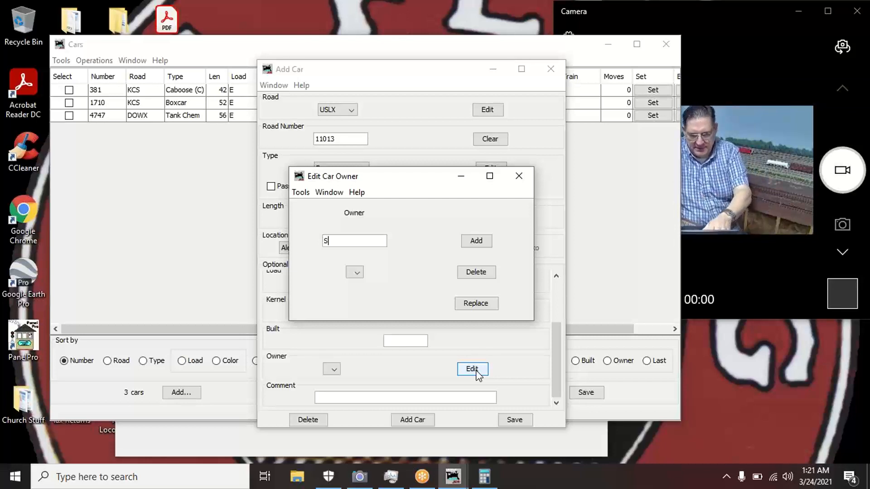
# - Add St. Regis to the car owner list and select it as USLX 11013's owner
pyautogui.write('St. Regis')
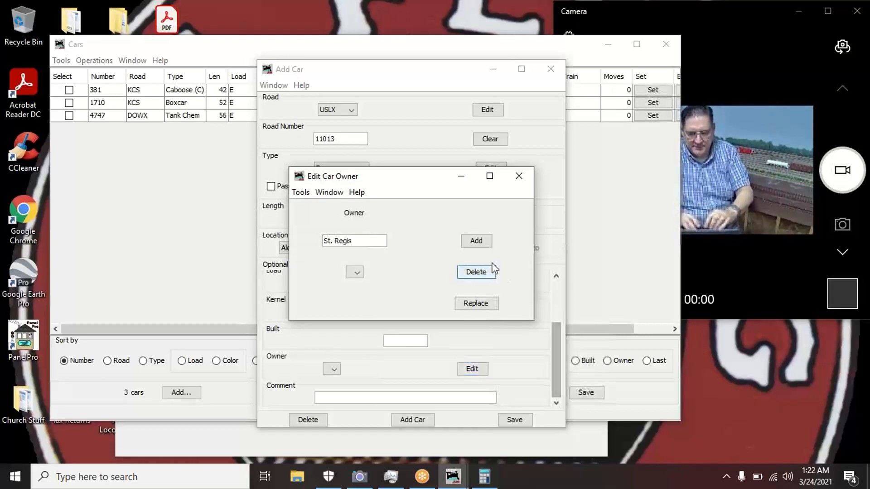
pyautogui.click(480, 247)
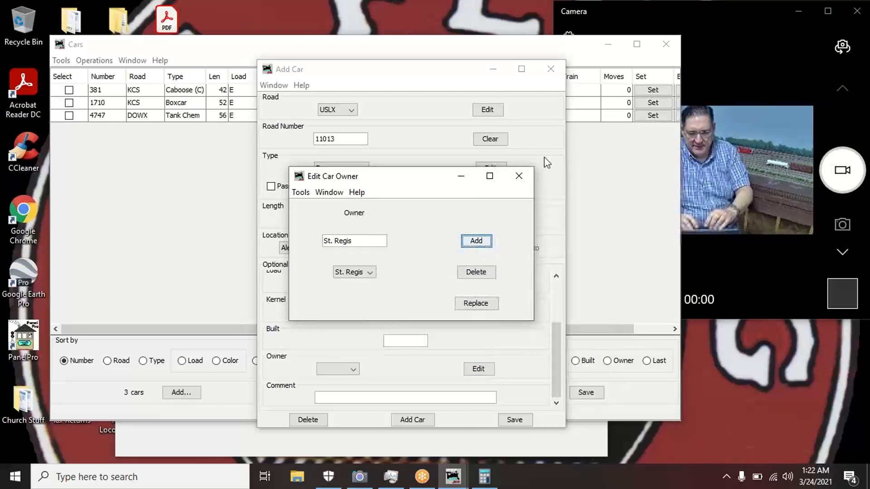
pyautogui.click(519, 176)
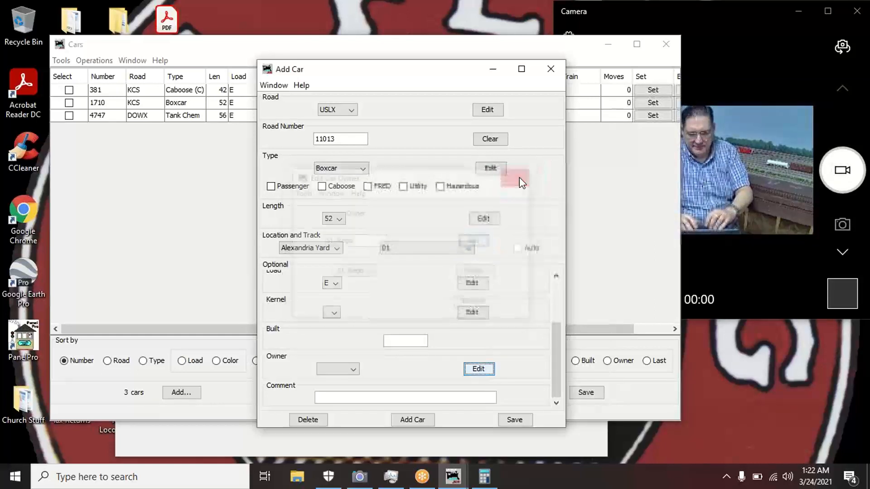
pyautogui.click(353, 370)
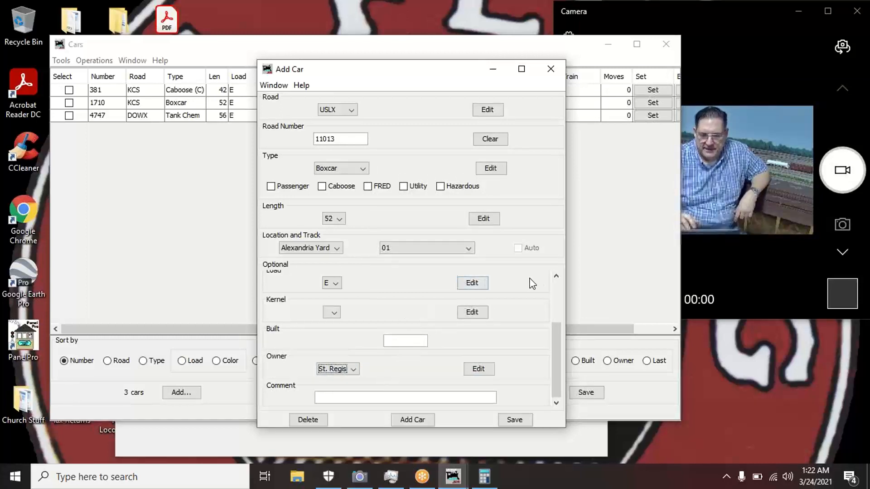
# - Set the boxcar's colour to Blue, add USLX 11013 to the roster, and close the form
pyautogui.click(555, 291)
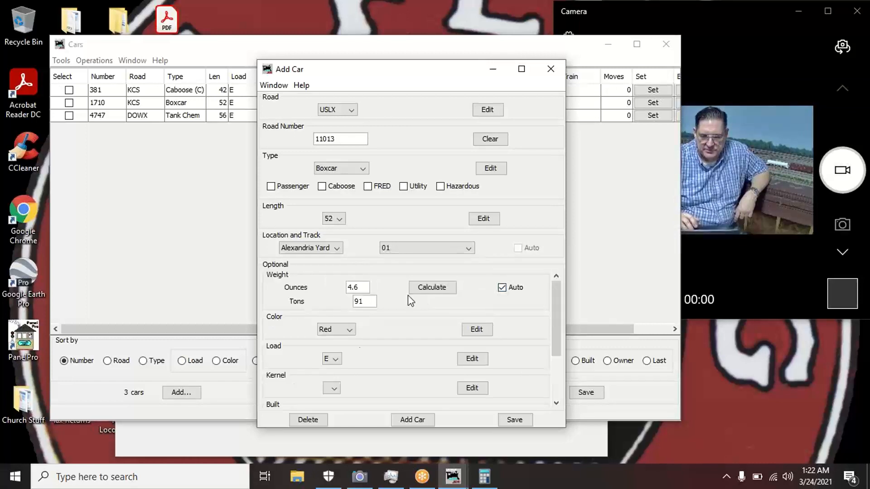
pyautogui.click(350, 333)
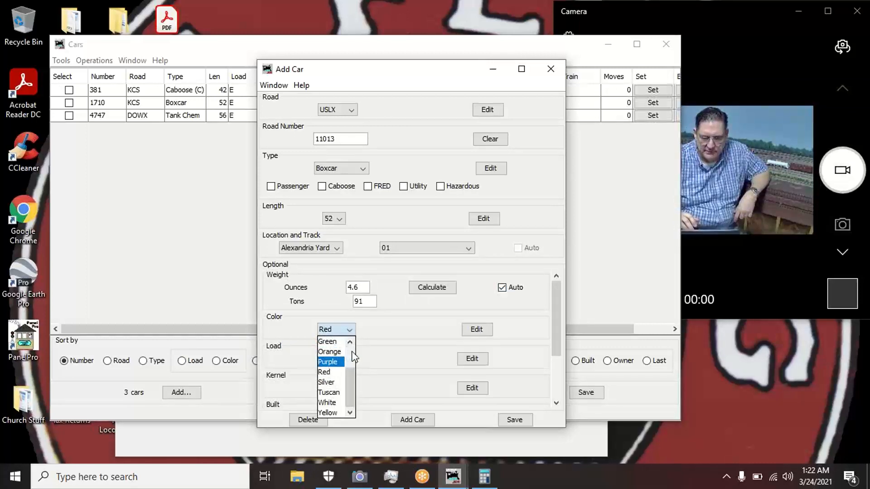
pyautogui.scroll(2, 352, 351)
pyautogui.click(338, 351)
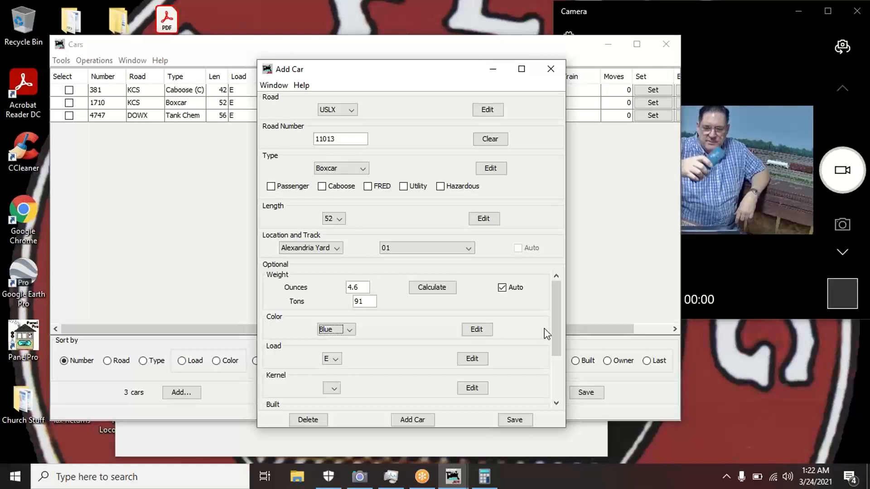
pyautogui.click(423, 422)
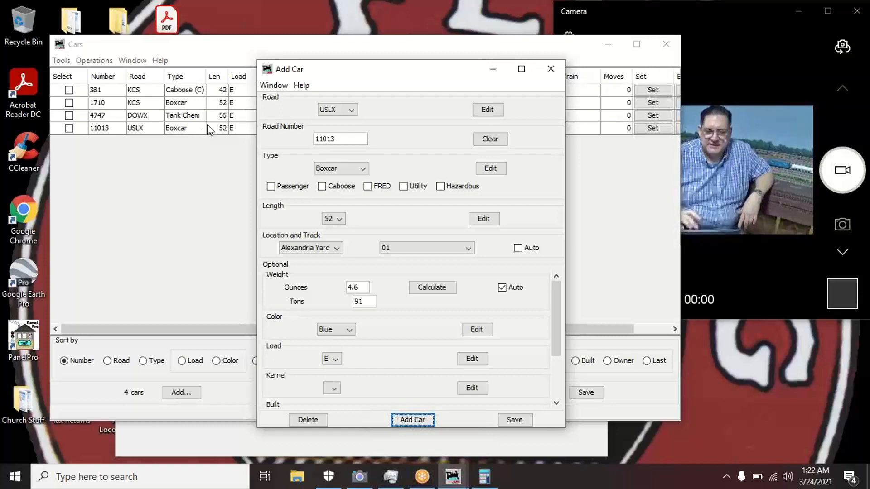
pyautogui.click(551, 73)
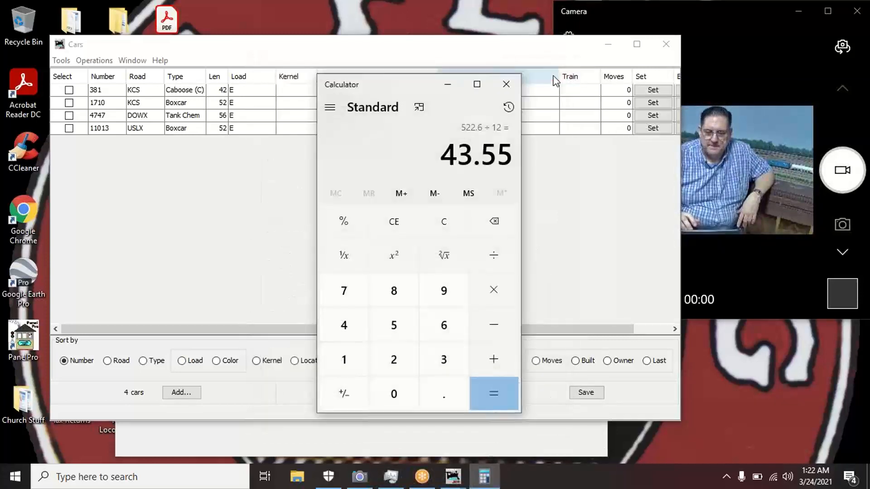
pyautogui.click(505, 85)
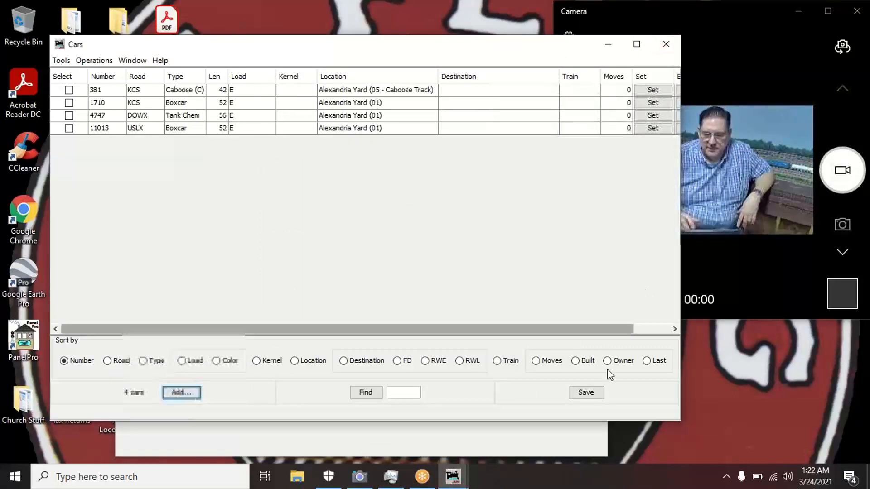
pyautogui.click(587, 393)
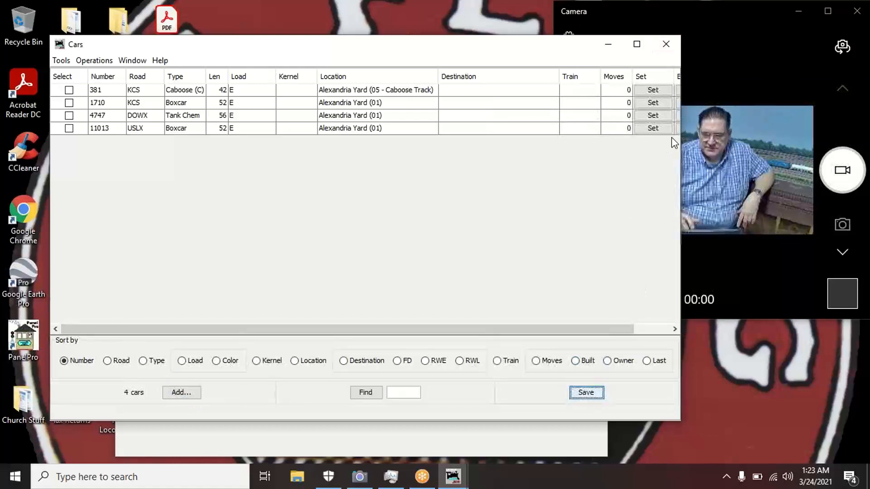
pyautogui.click(676, 44)
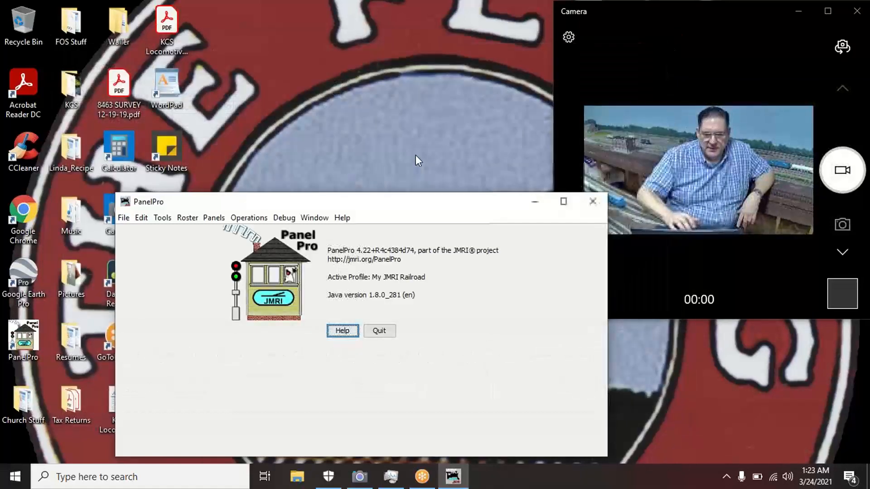
pyautogui.click(249, 218)
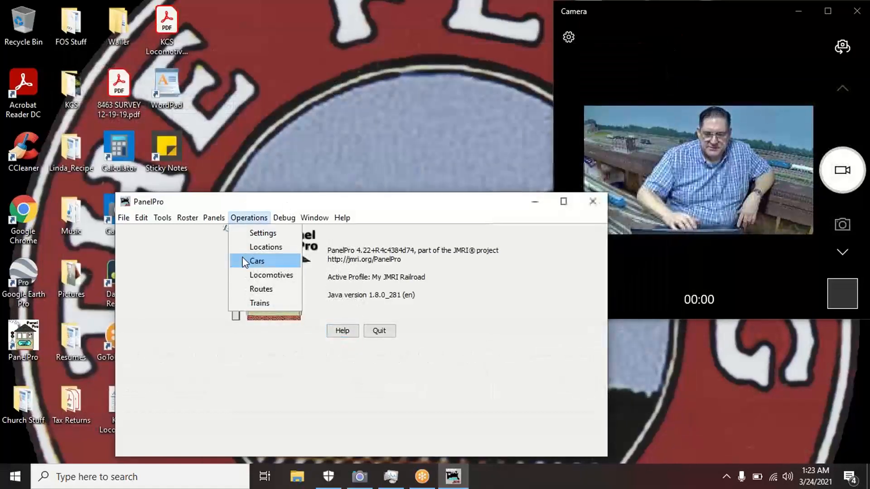
pyautogui.click(245, 261)
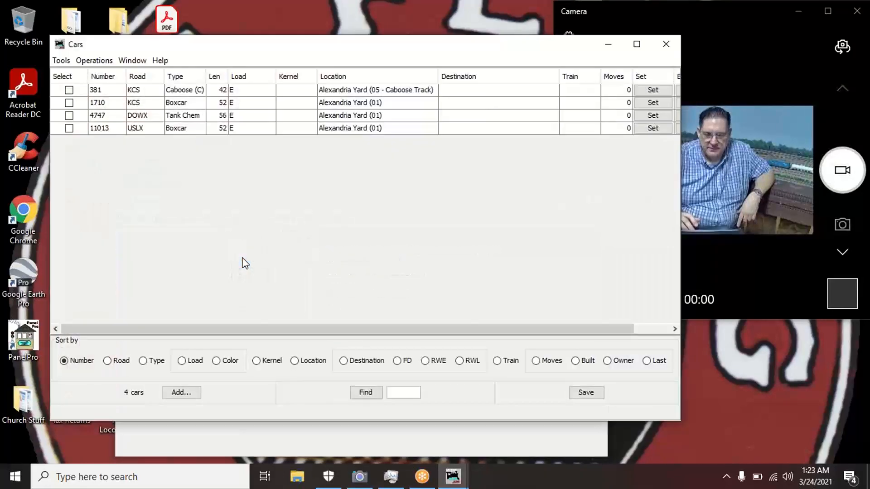
pyautogui.click(183, 397)
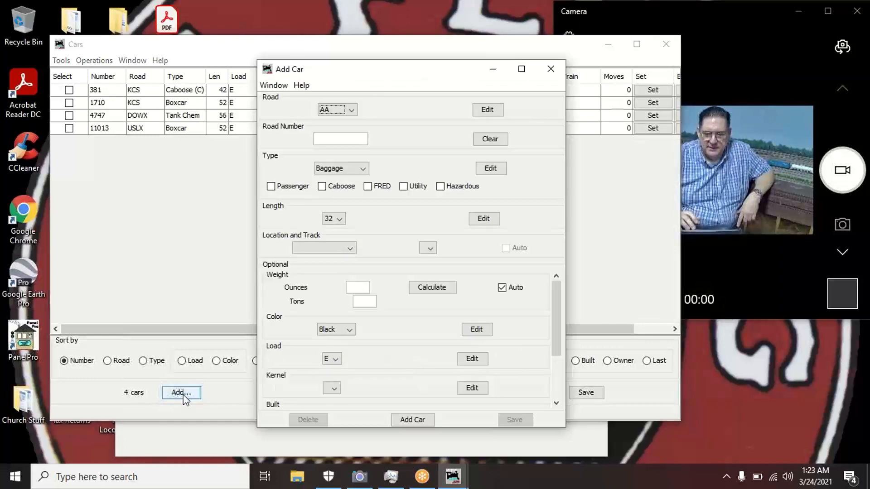
pyautogui.click(549, 69)
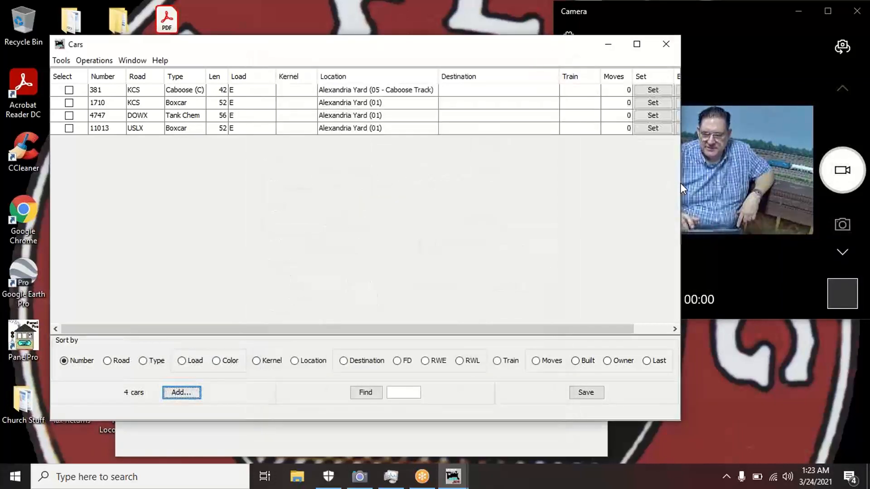
pyautogui.moveTo(680, 183); pyautogui.dragTo(865, 173)
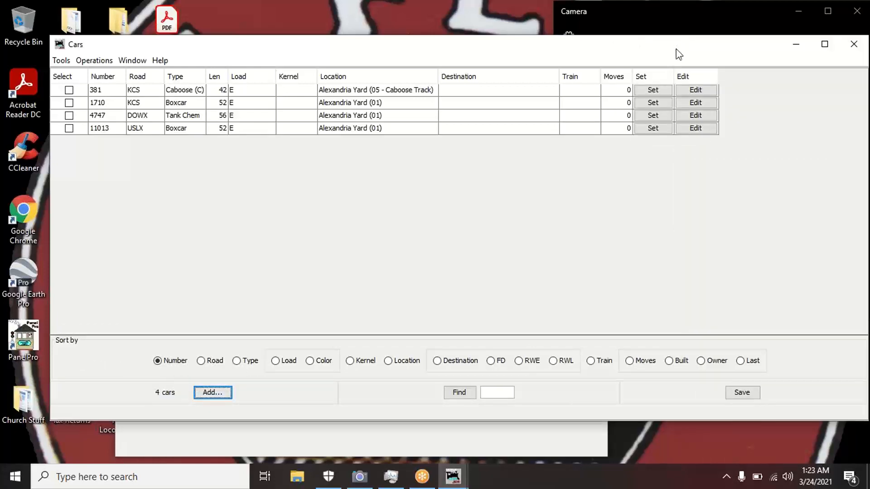
pyautogui.moveTo(675, 50); pyautogui.dragTo(628, 222)
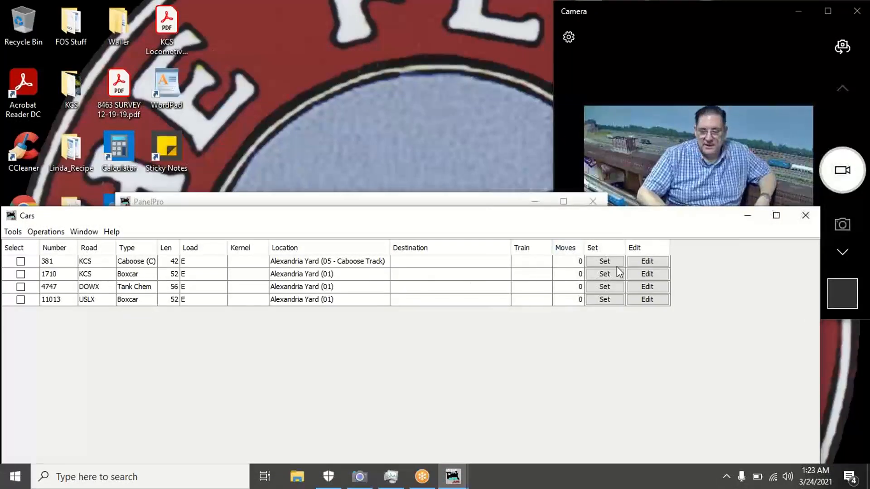
# - Open the Set Car window for caboose KCS 381
pyautogui.click(648, 262)
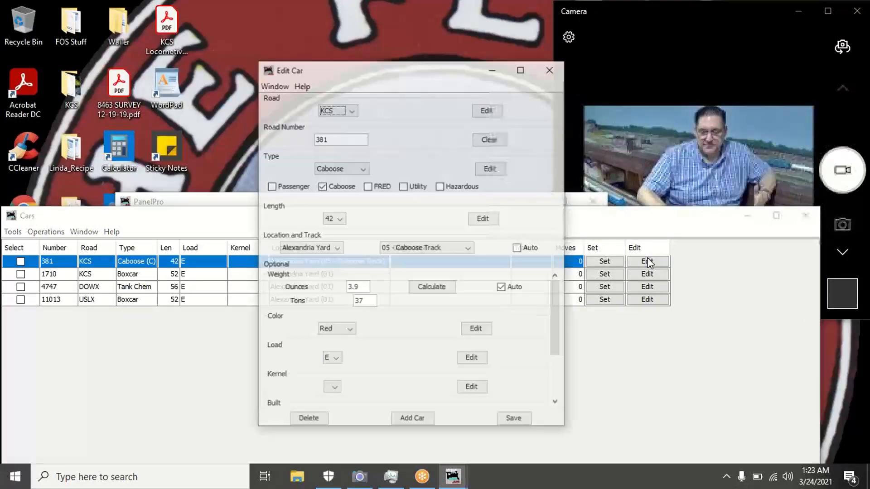
pyautogui.click(547, 68)
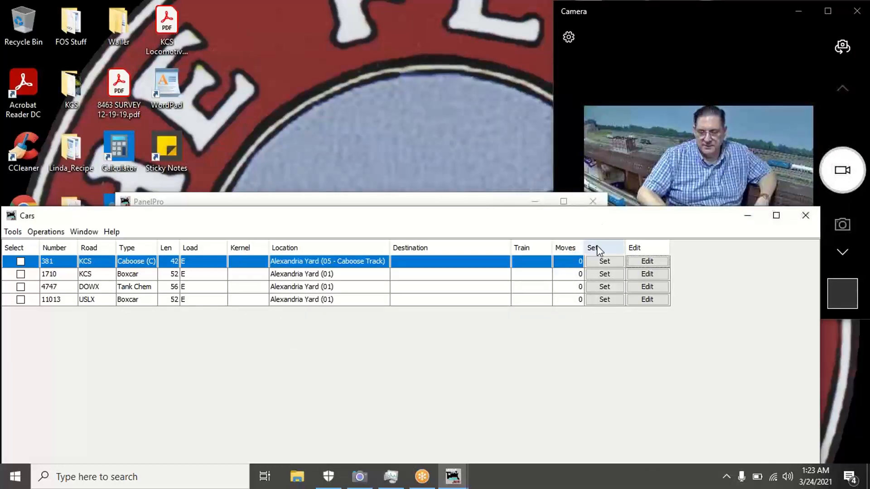
pyautogui.click(602, 262)
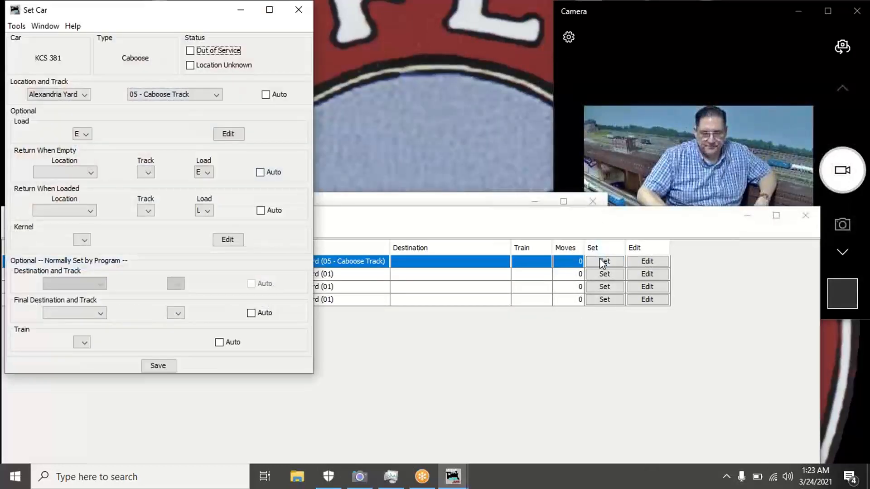
pyautogui.doubleClick(172, 10)
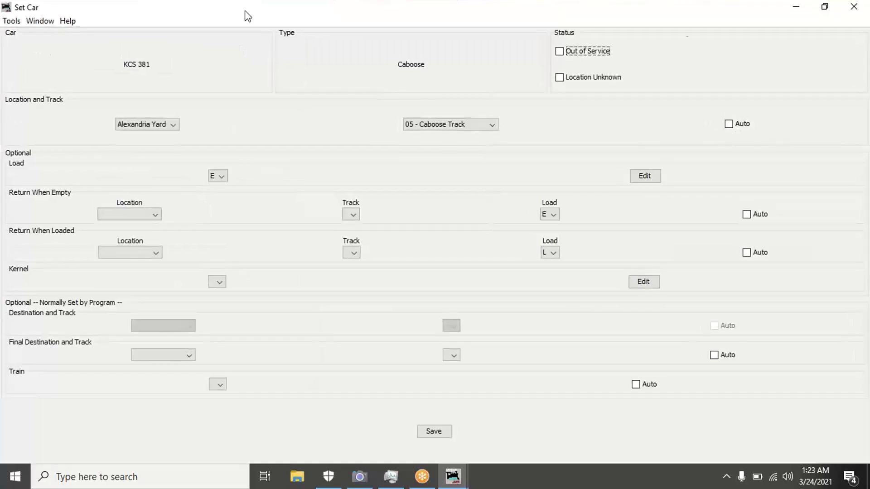
pyautogui.doubleClick(221, 15)
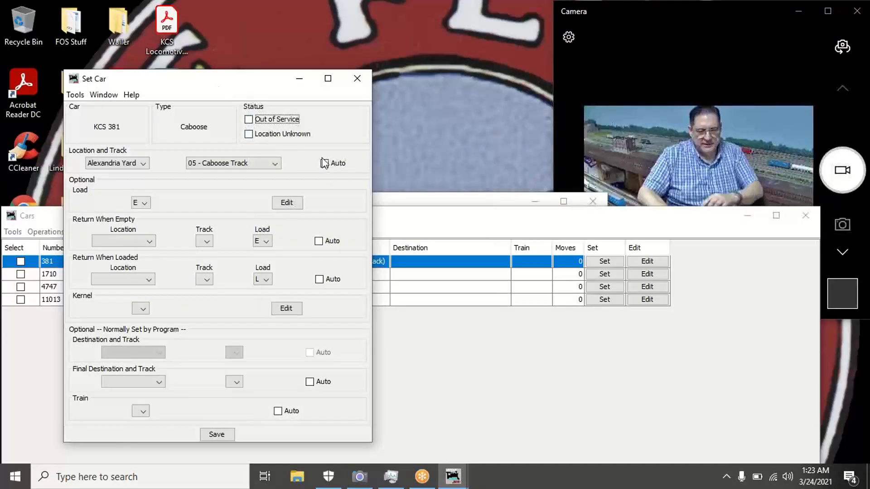
# - Check the return-when-empty choices and set return-when-loaded to Alexandria Spur, Shattuck Feed and Grain
pyautogui.click(148, 241)
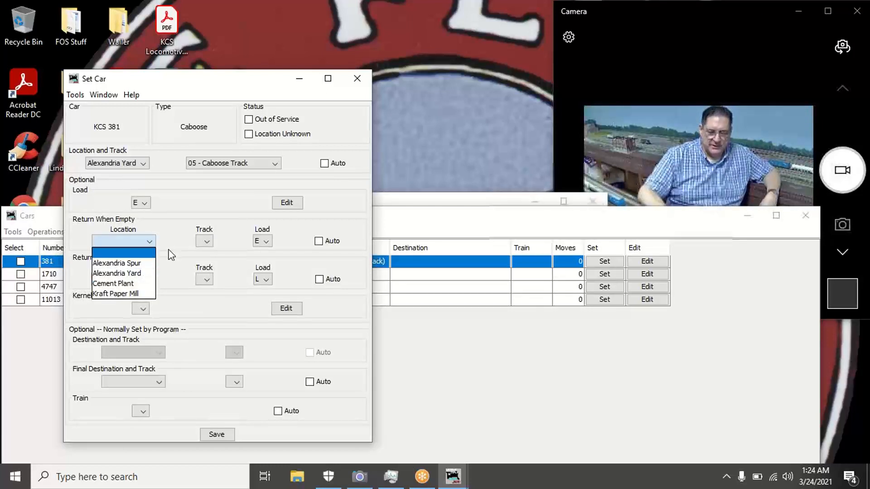
pyautogui.click(206, 242)
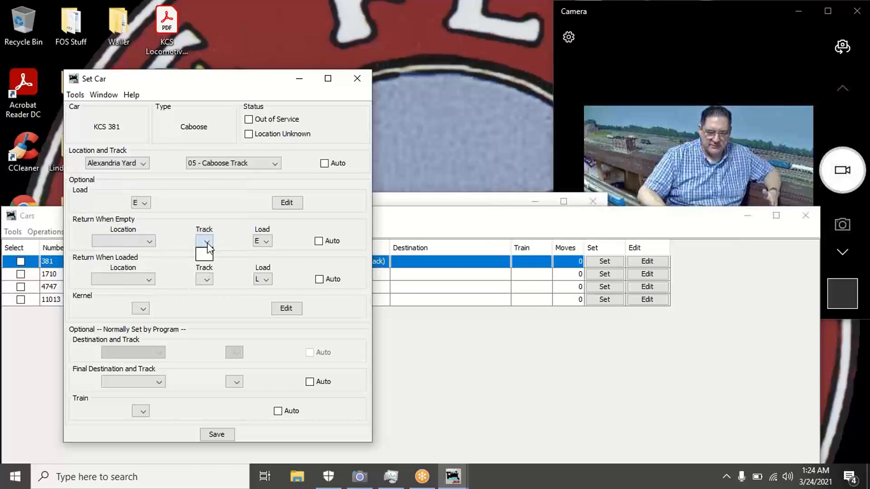
pyautogui.click(177, 250)
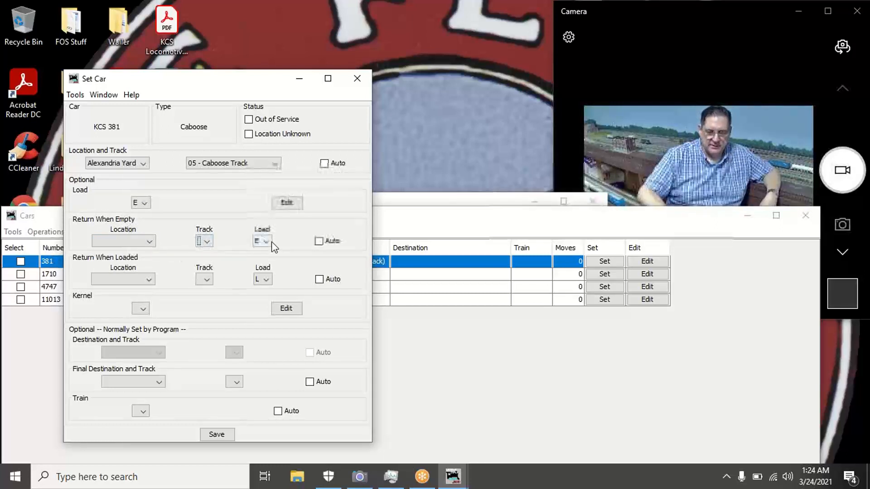
pyautogui.click(150, 281)
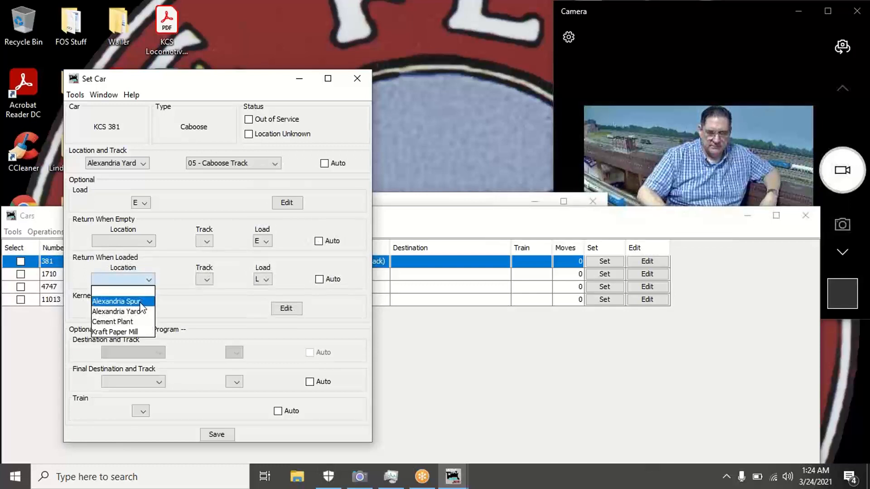
pyautogui.click(116, 302)
pyautogui.click(253, 280)
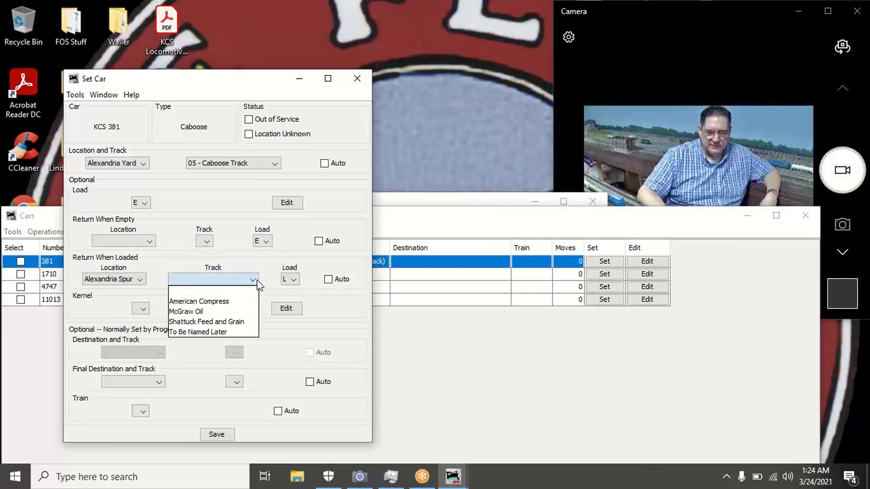
pyautogui.click(232, 323)
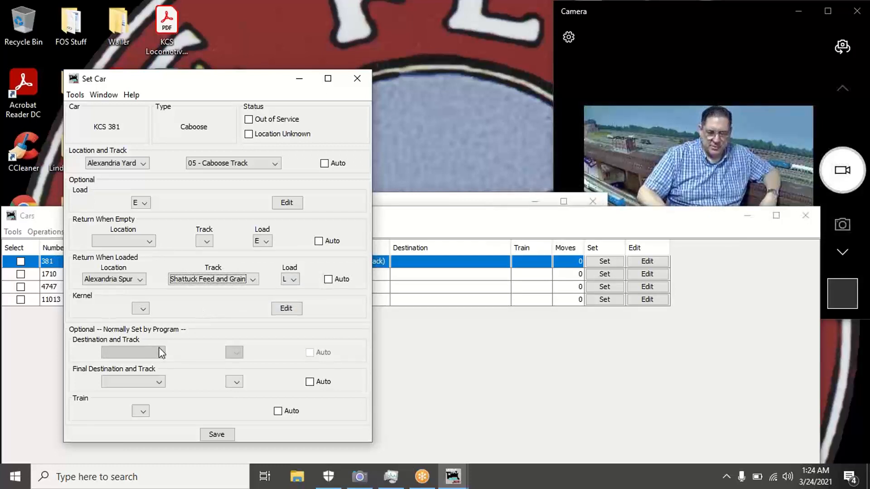
# - Leave the final destination blank and clear the return-when-loaded location and track
pyautogui.click(160, 382)
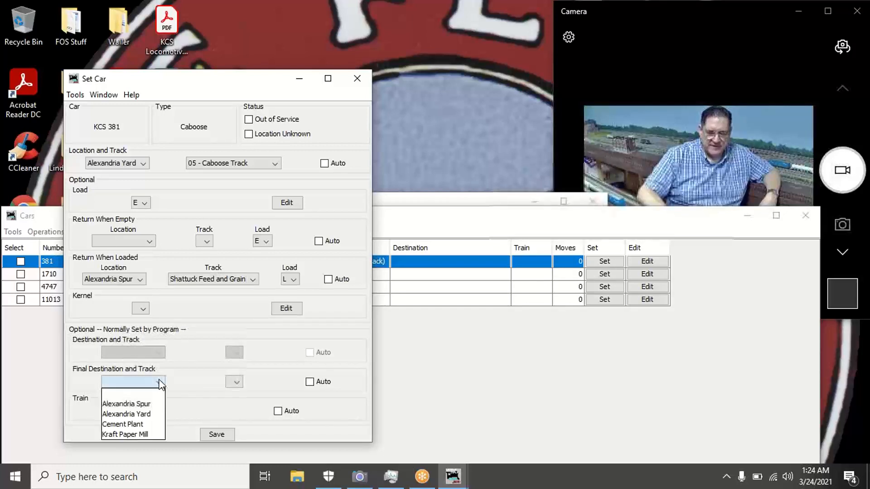
pyautogui.click(160, 382)
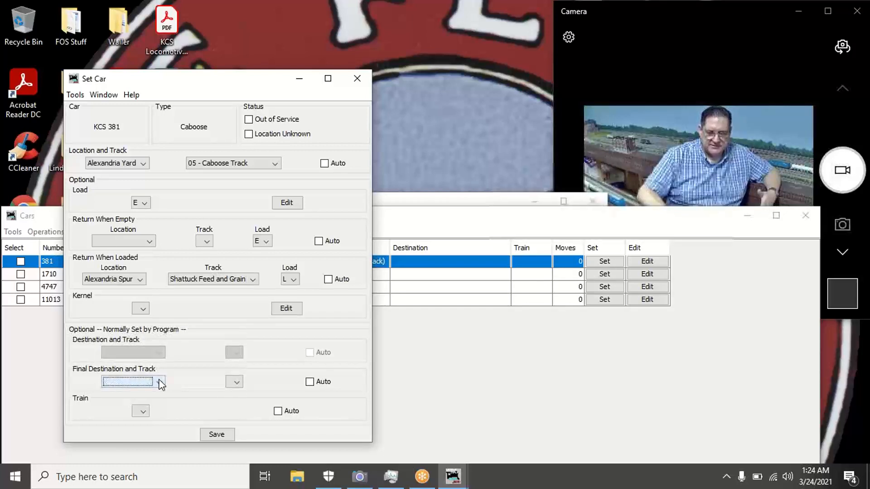
pyautogui.click(141, 280)
pyautogui.click(131, 291)
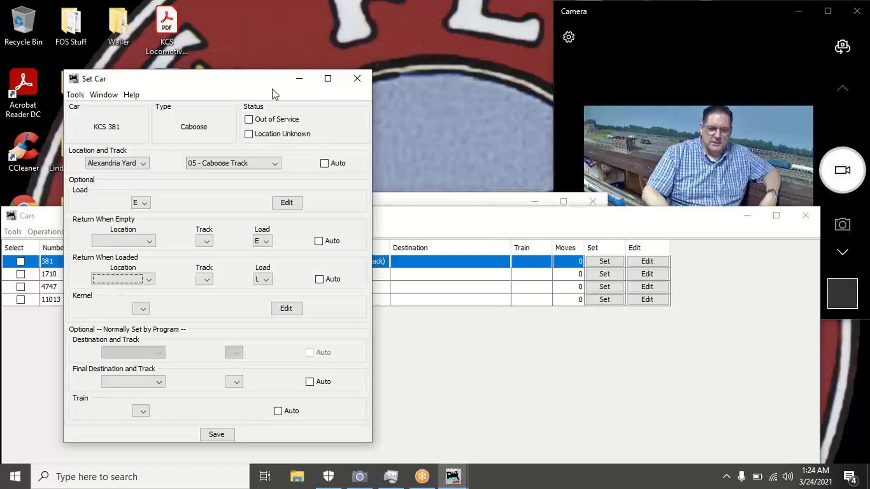
# - Toggle Out of Service and Location Unknown, leave both unchecked, and close the Set Car window
pyautogui.click(249, 119)
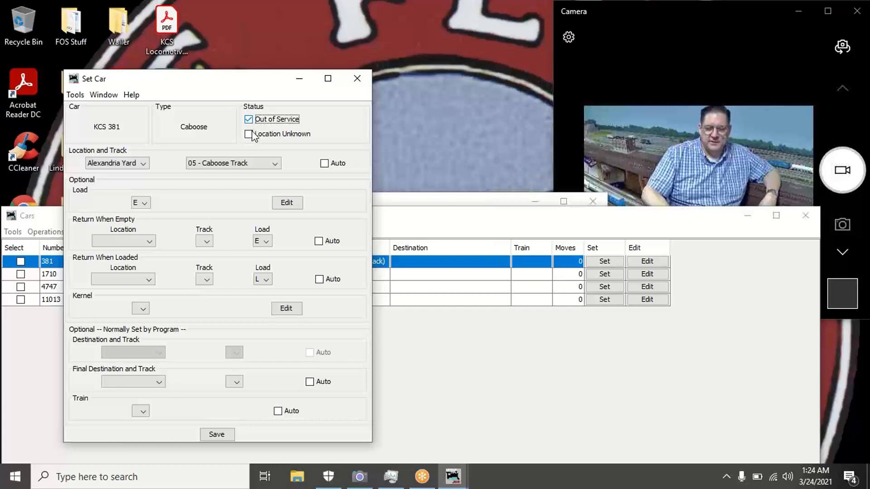
pyautogui.click(249, 134)
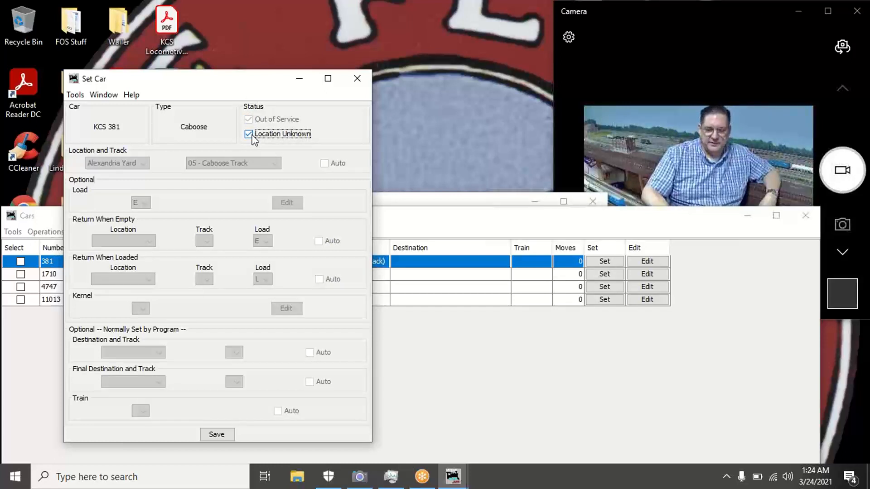
pyautogui.click(249, 134)
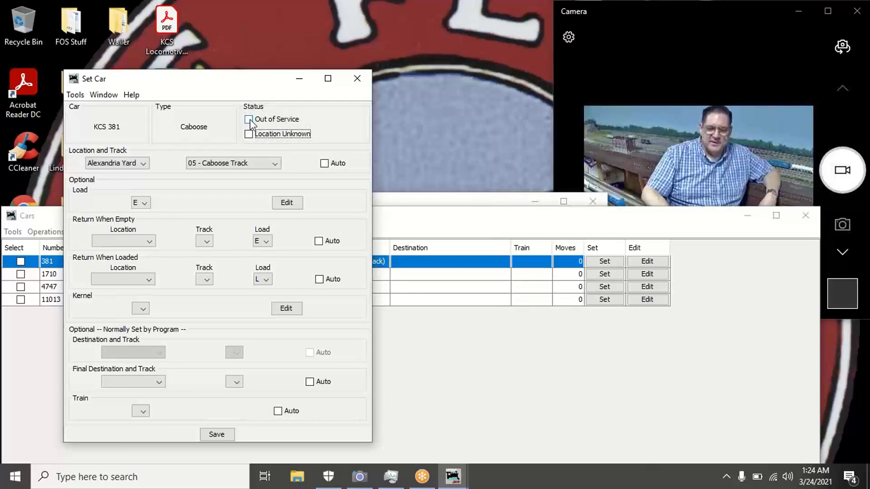
pyautogui.click(249, 120)
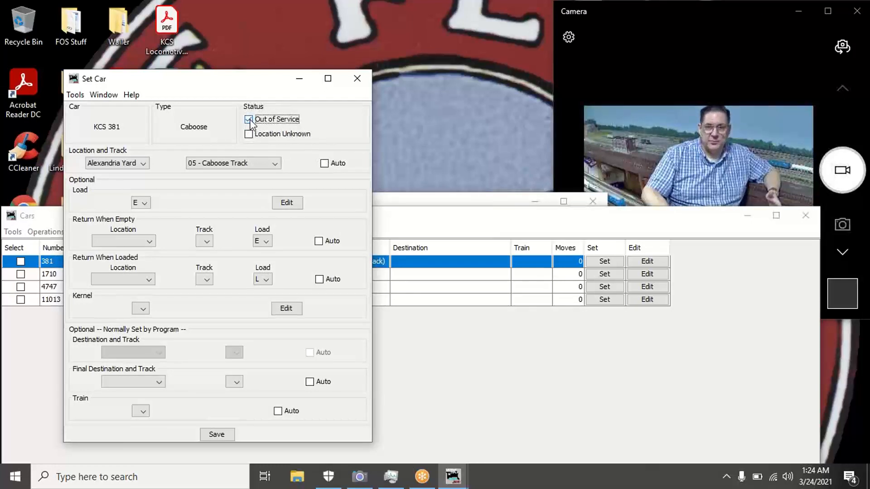
pyautogui.click(250, 120)
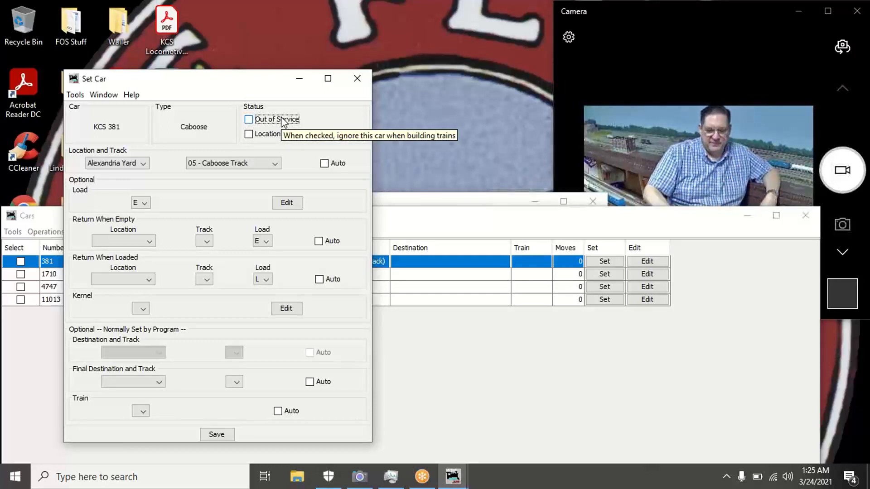
pyautogui.click(362, 84)
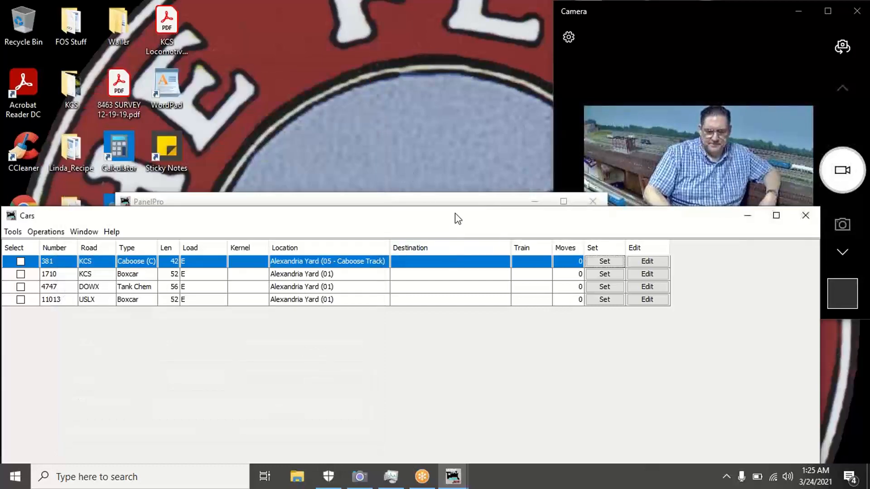
# - Move the Cars window higher so its sort options and 4-car count show, then cancel Add Car
pyautogui.moveTo(458, 219); pyautogui.dragTo(508, 98)
pyautogui.moveTo(497, 67); pyautogui.dragTo(487, 54)
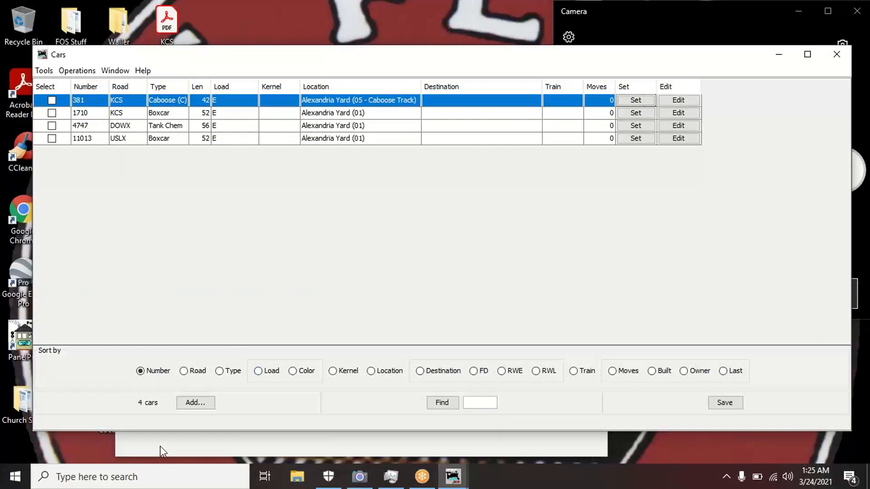
pyautogui.click(204, 406)
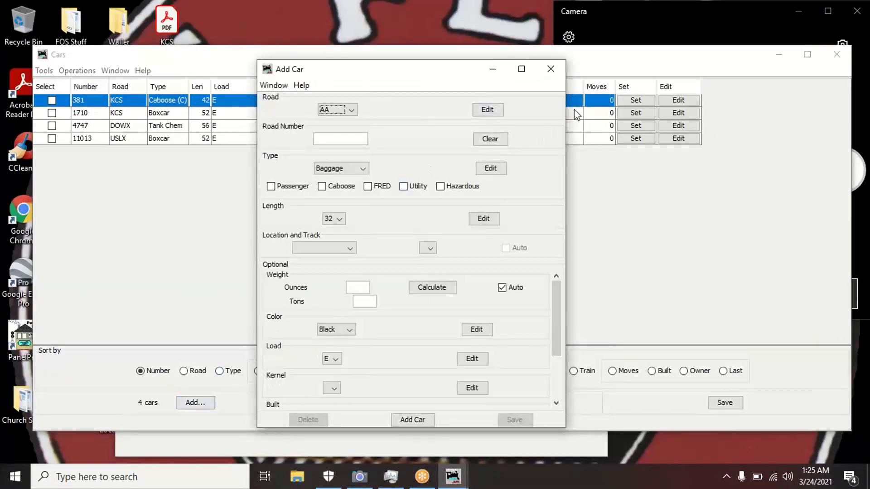
pyautogui.click(555, 69)
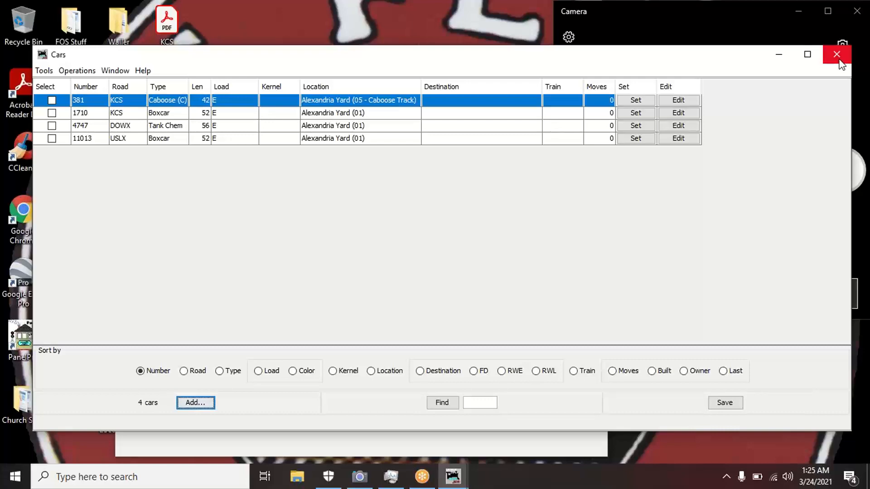
# - Close the Cars roster window, returning to the PanelPro main window
pyautogui.click(837, 56)
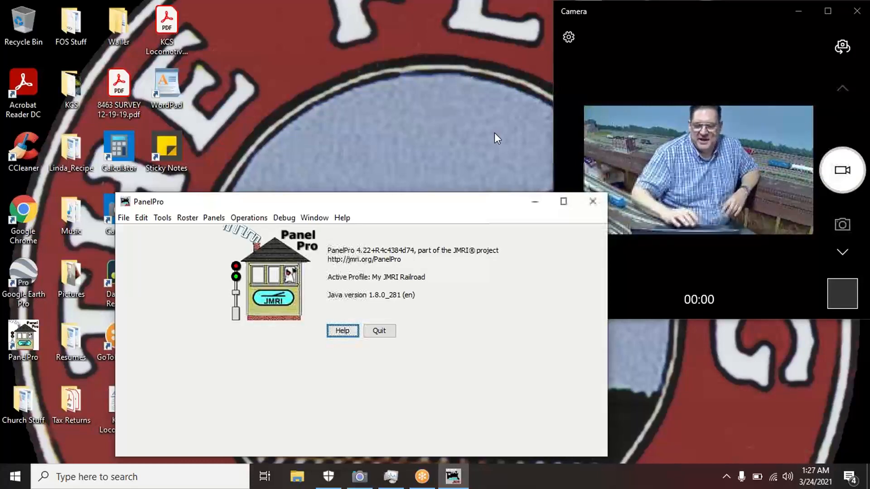
pyautogui.click(768, 13)
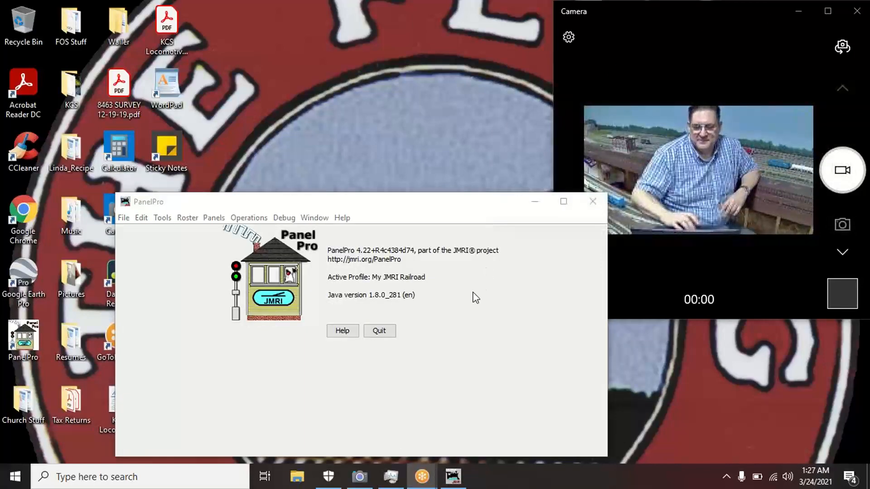